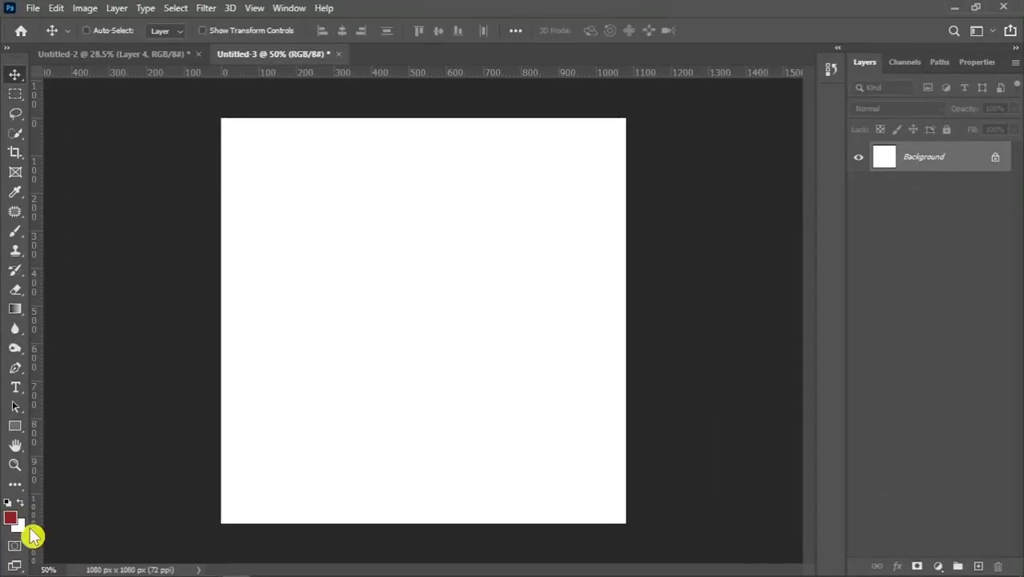
# Step: Set the foreground colour to deep red #902429 and fill the 1080 x 1080 canvas with it
pyautogui.click(11, 519)
pyautogui.moveTo(697, 391); pyautogui.dragTo(695, 382)
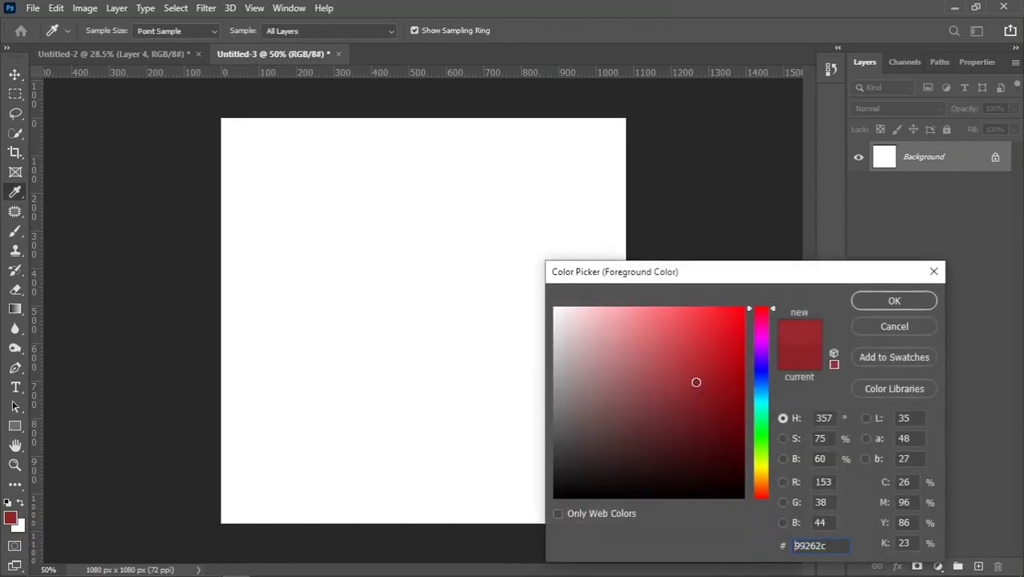
pyautogui.click(881, 330)
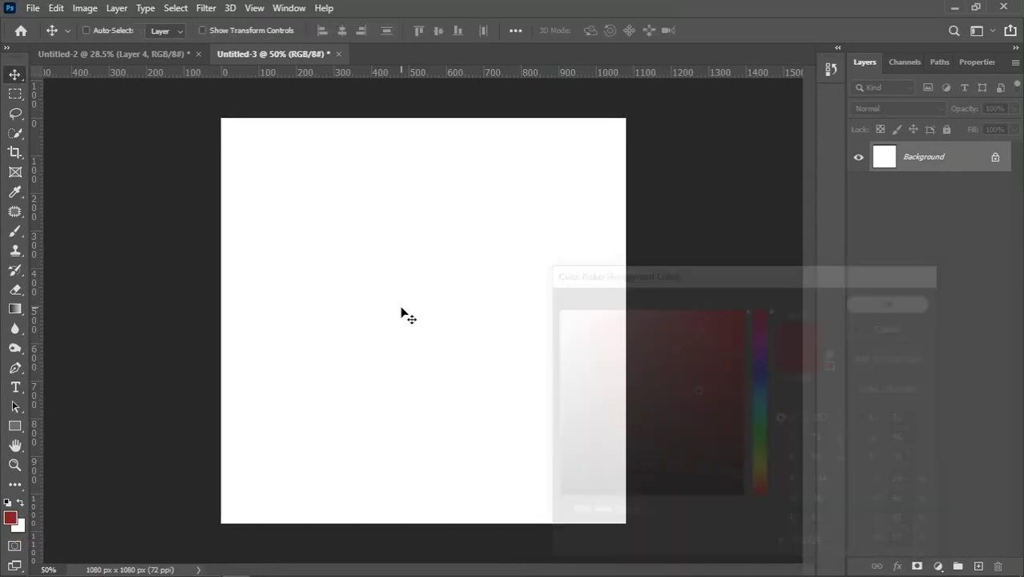
pyautogui.click(56, 8)
pyautogui.click(111, 244)
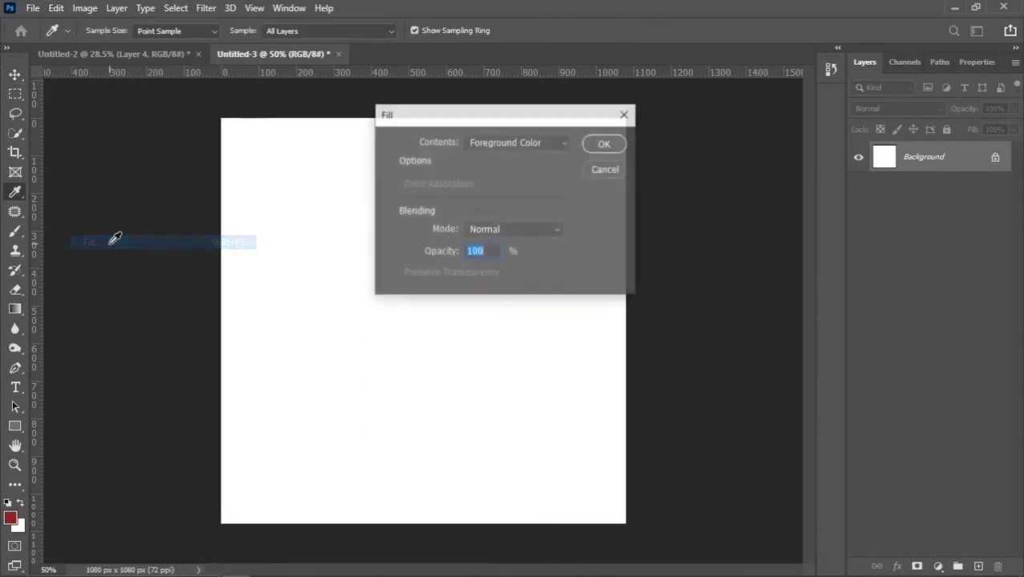
pyautogui.click(605, 145)
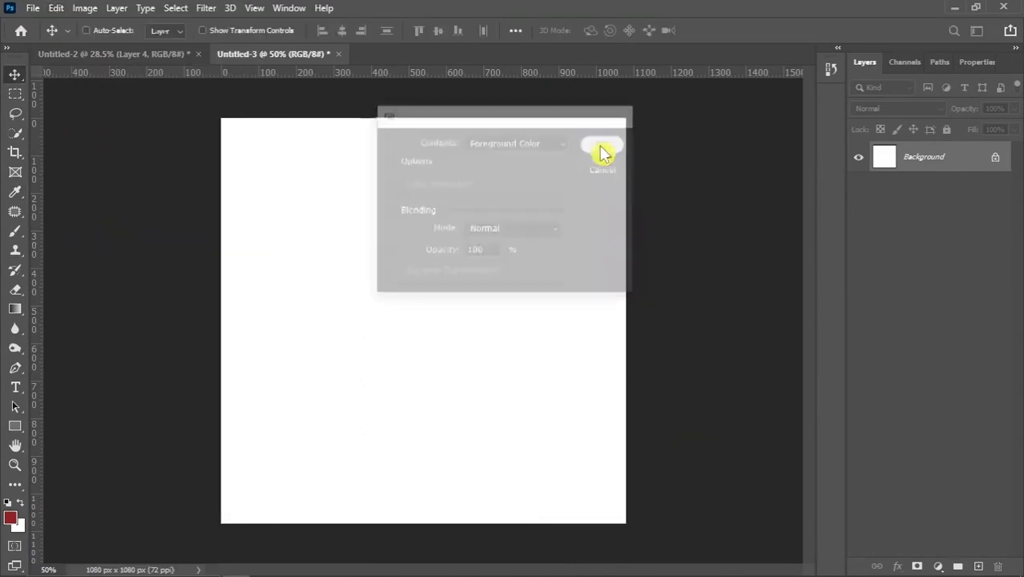
pyautogui.scroll(1, 545, 264)
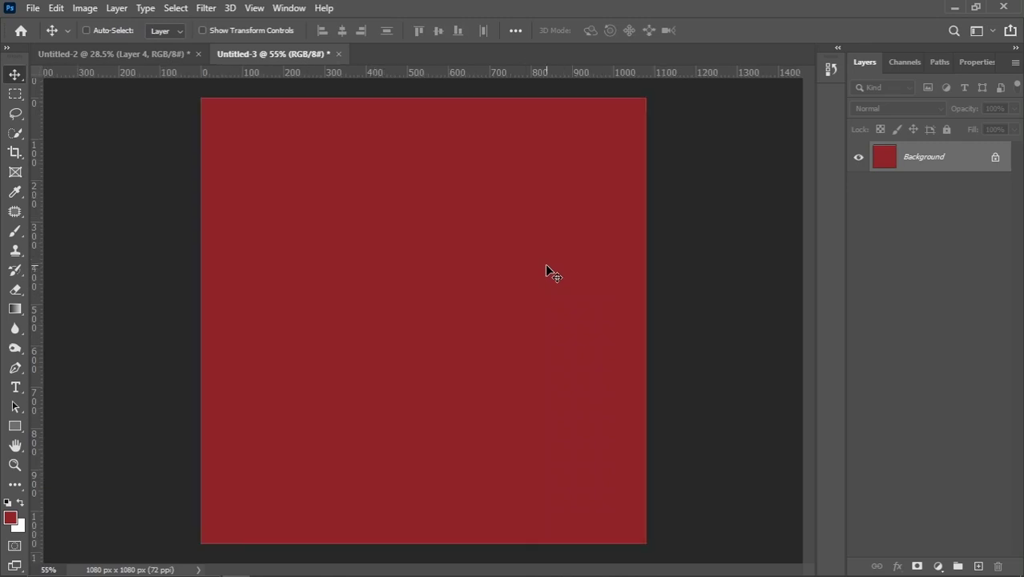
pyautogui.scroll(-1, 545, 262)
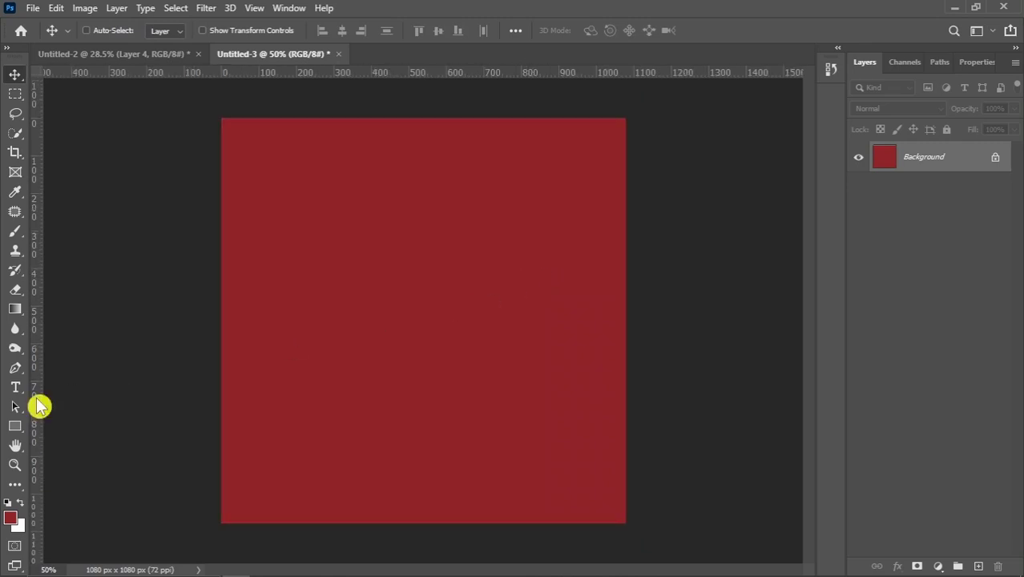
# Step: Draw a rectangle across the canvas bottom filled with darker red #661418
pyautogui.click(12, 430)
pyautogui.click(10, 439)
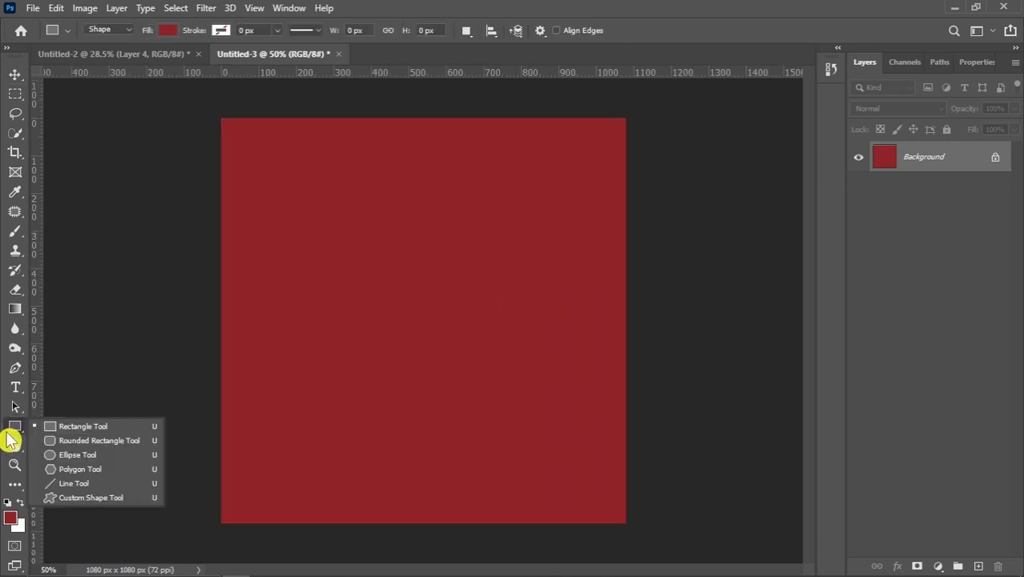
pyautogui.click(83, 425)
pyautogui.moveTo(235, 431); pyautogui.dragTo(642, 527)
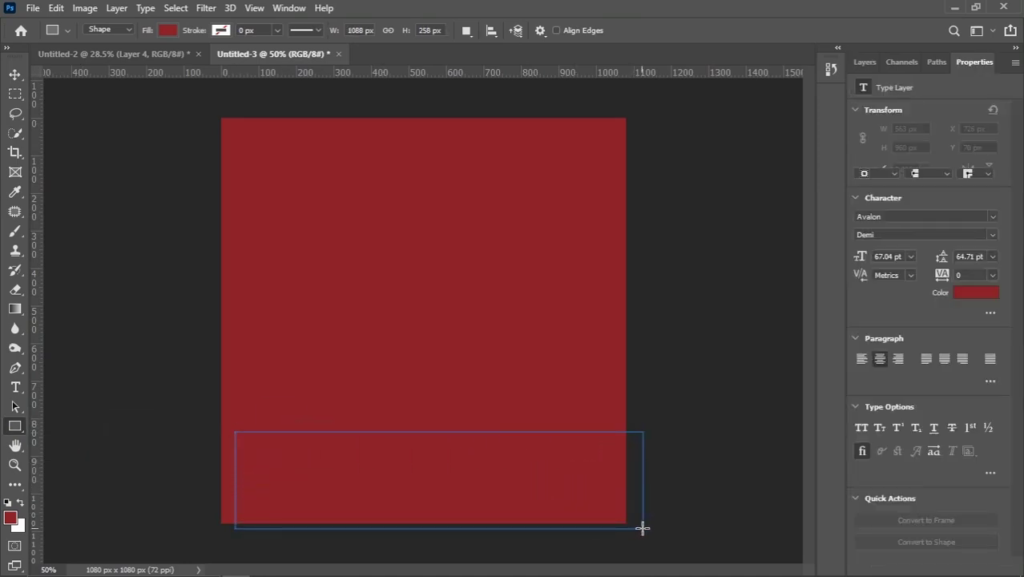
pyautogui.click(168, 30)
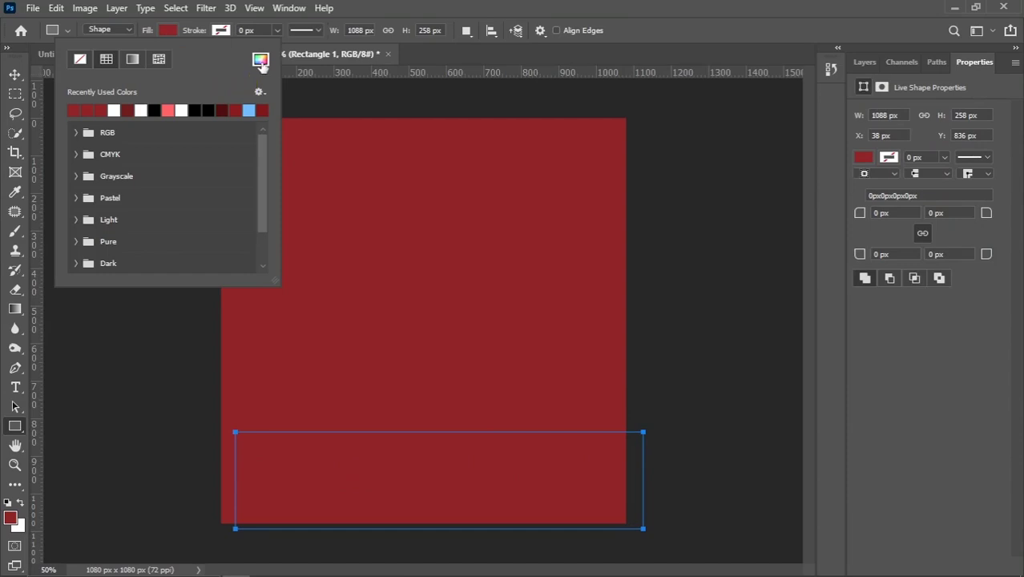
pyautogui.click(259, 59)
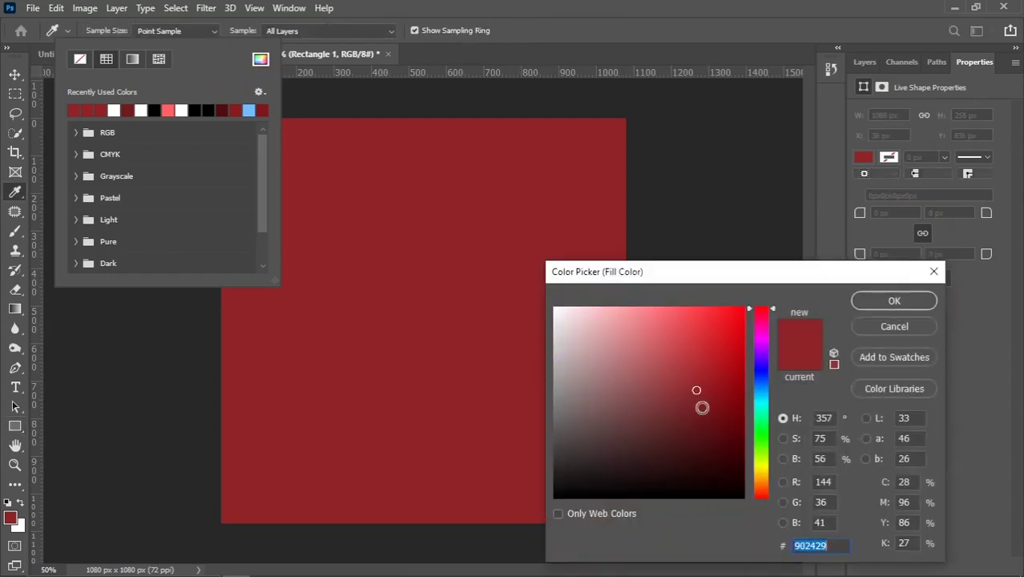
pyautogui.moveTo(702, 406)
pyautogui.mouseDown()
pyautogui.moveTo(692, 403)
pyautogui.moveTo(701, 415)
pyautogui.mouseUp()
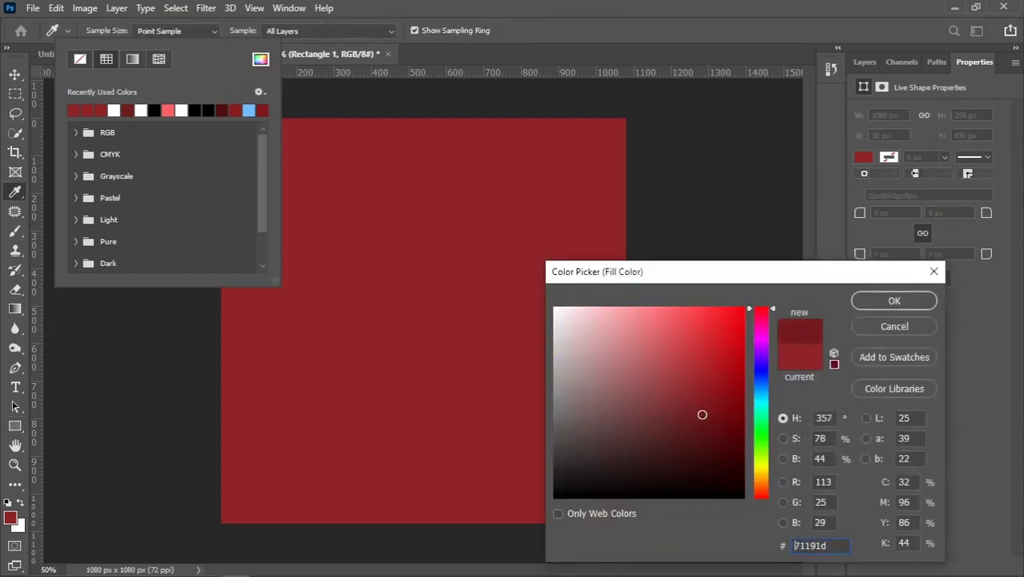
pyautogui.click(910, 304)
pyautogui.click(14, 76)
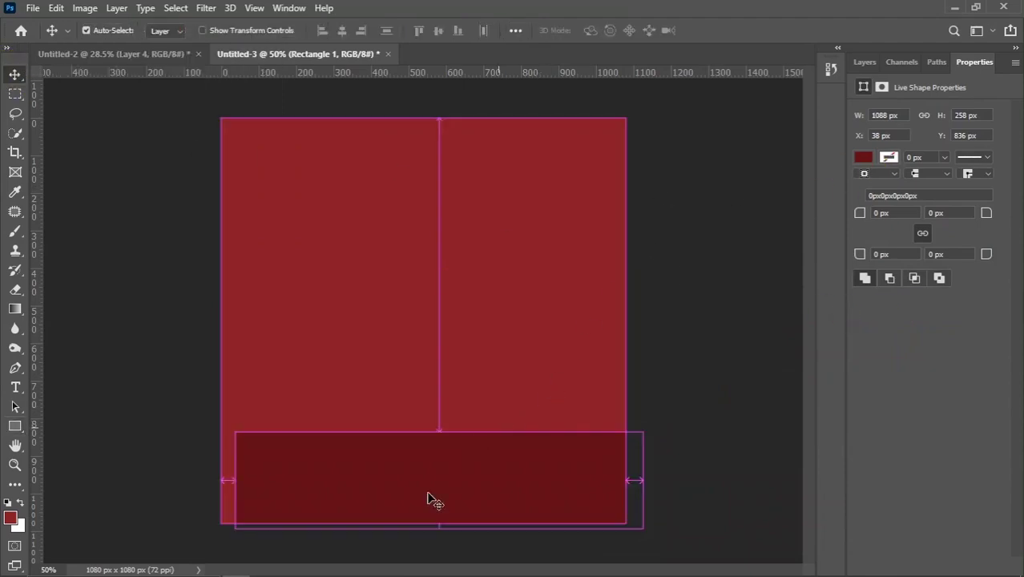
# Step: Resize the dark rectangle to about 1144 x 288 px, spanning the full canvas bottom
pyautogui.hotkey('ctrl', 't')
pyautogui.moveTo(236, 480); pyautogui.dragTo(197, 480)
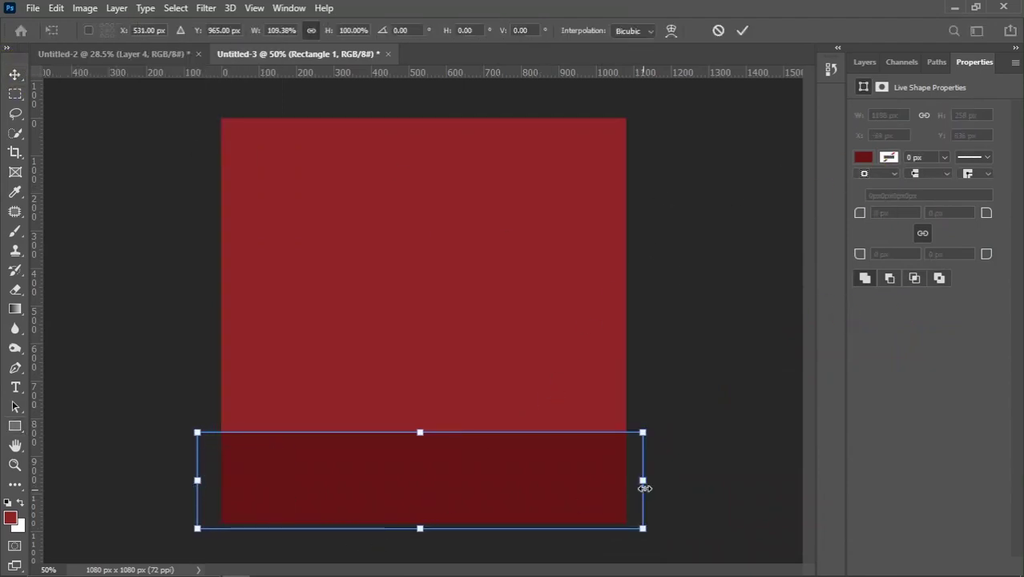
pyautogui.moveTo(644, 488); pyautogui.dragTo(627, 485)
pyautogui.moveTo(411, 429); pyautogui.dragTo(410, 417)
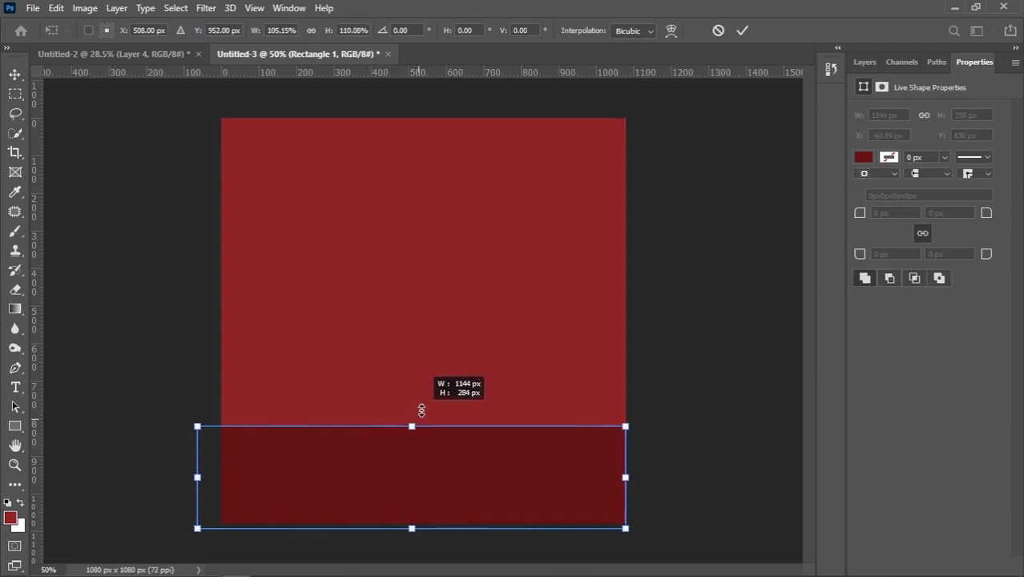
pyautogui.moveTo(411, 531); pyautogui.dragTo(412, 523)
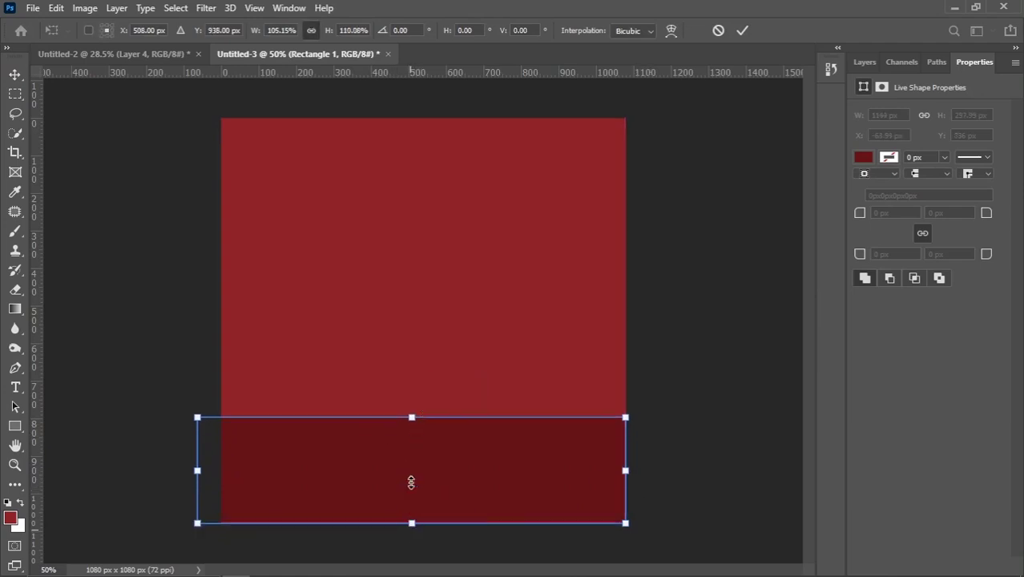
pyautogui.moveTo(412, 417); pyautogui.dragTo(411, 416)
pyautogui.press('Return')
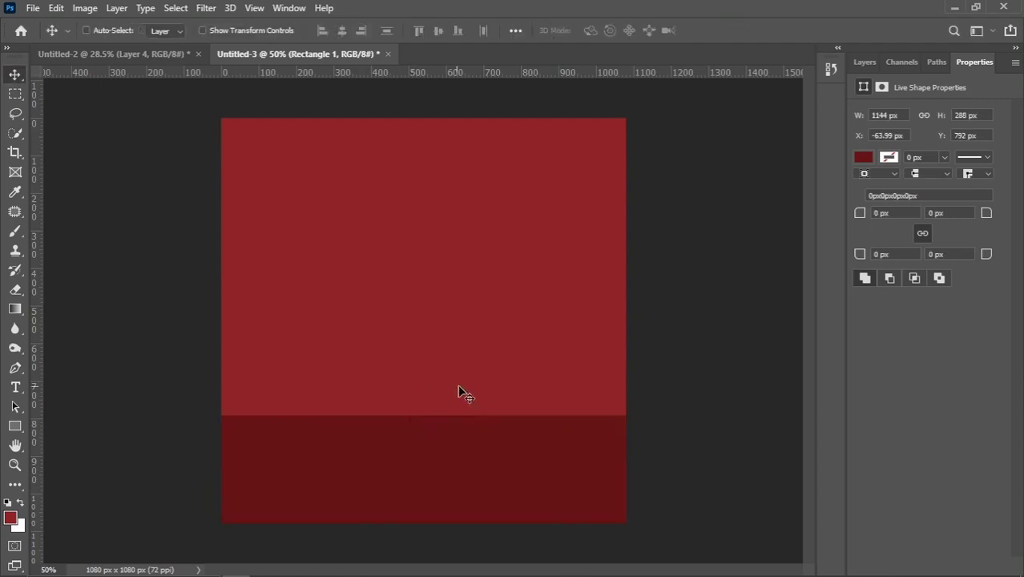
pyautogui.click(865, 62)
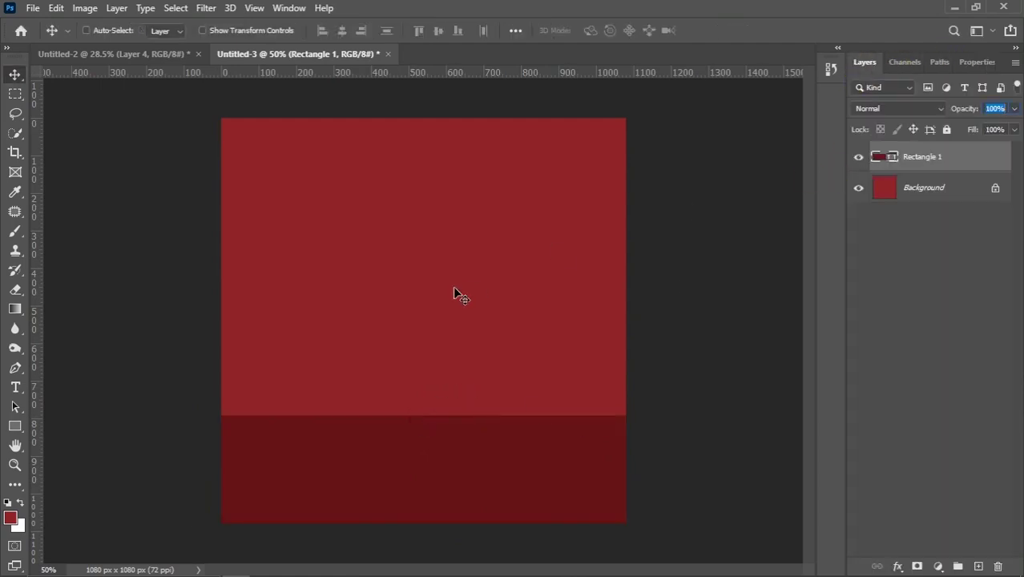
# Step: Start a horizontal text line at the left of the canvas with white text colour
pyautogui.click(16, 387)
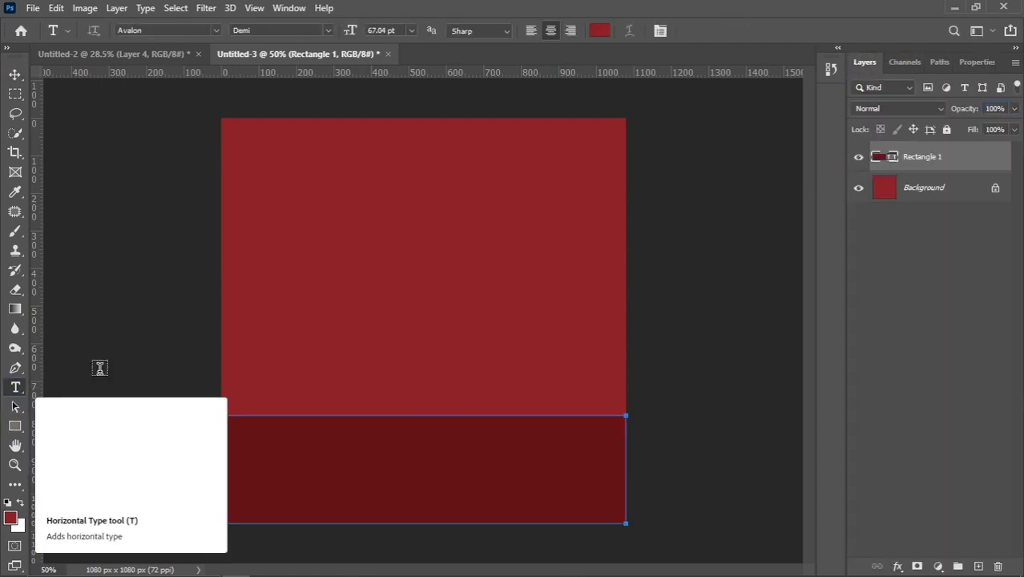
pyautogui.click(276, 298)
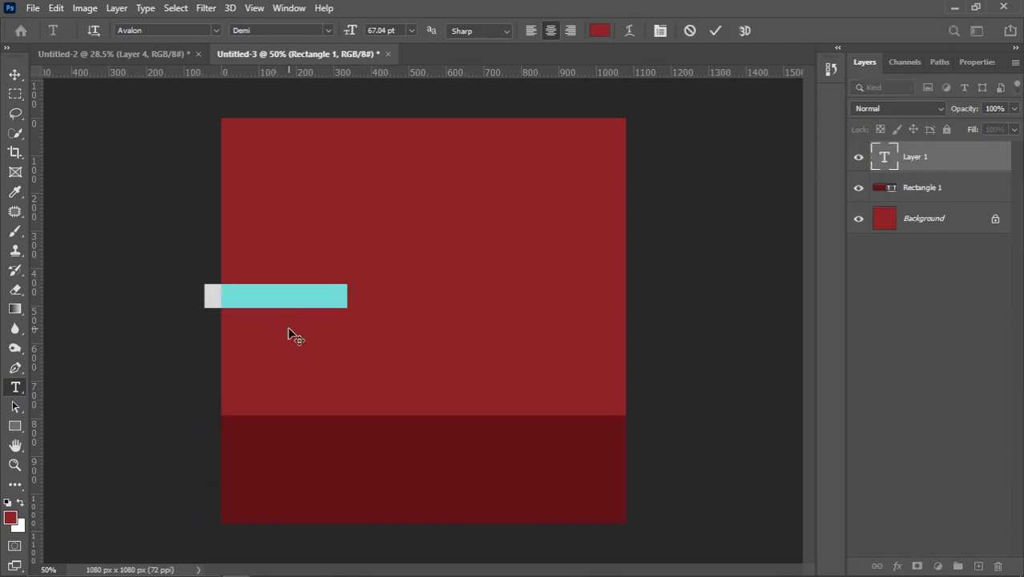
pyautogui.press('BackSpace')
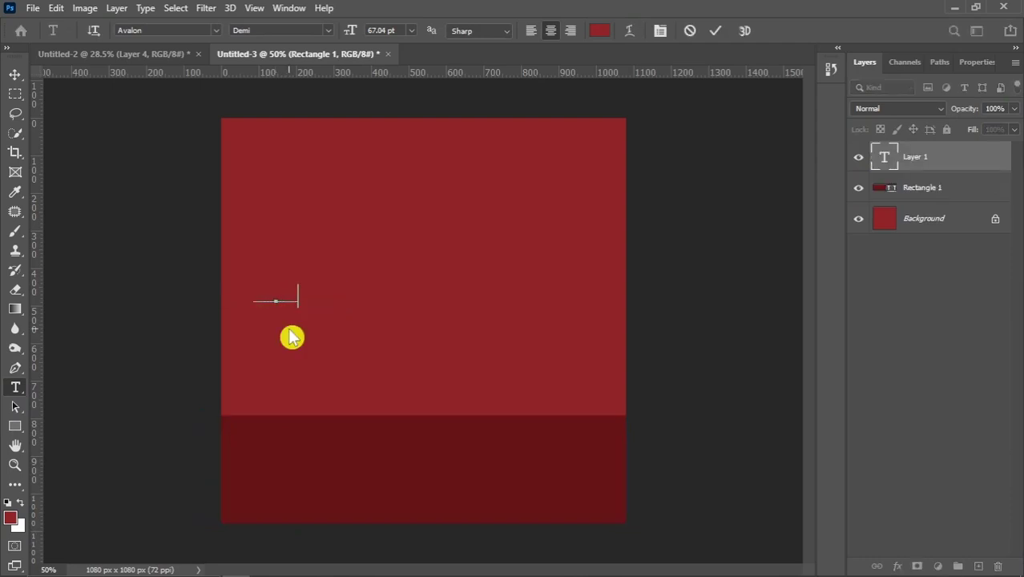
pyautogui.click(599, 31)
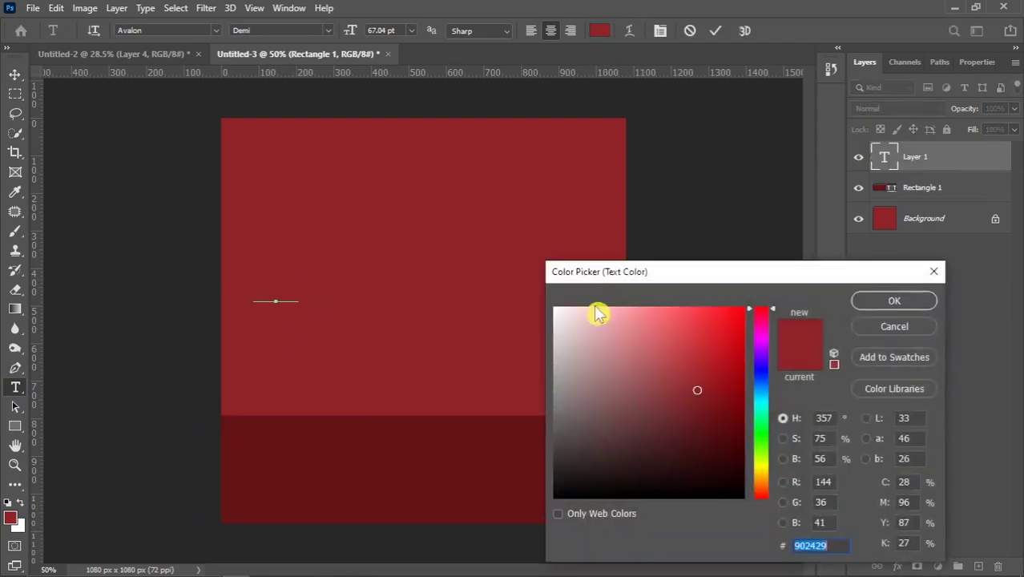
pyautogui.moveTo(598, 313); pyautogui.dragTo(428, 189)
pyautogui.click(895, 307)
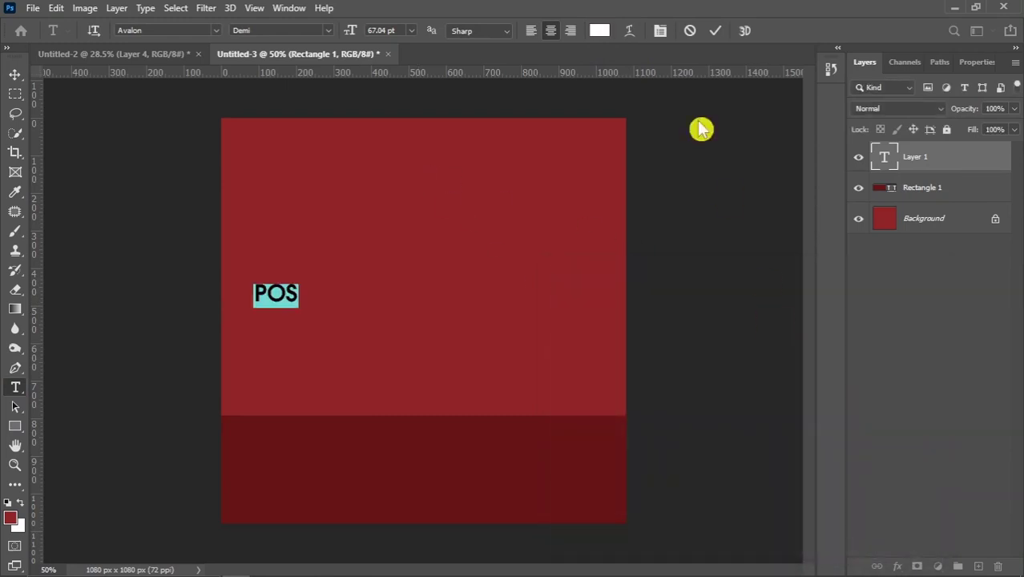
# Step: Set the POS text font to Aurora BdCn BT Bold and commit it
pyautogui.click(661, 32)
pyautogui.click(487, 215)
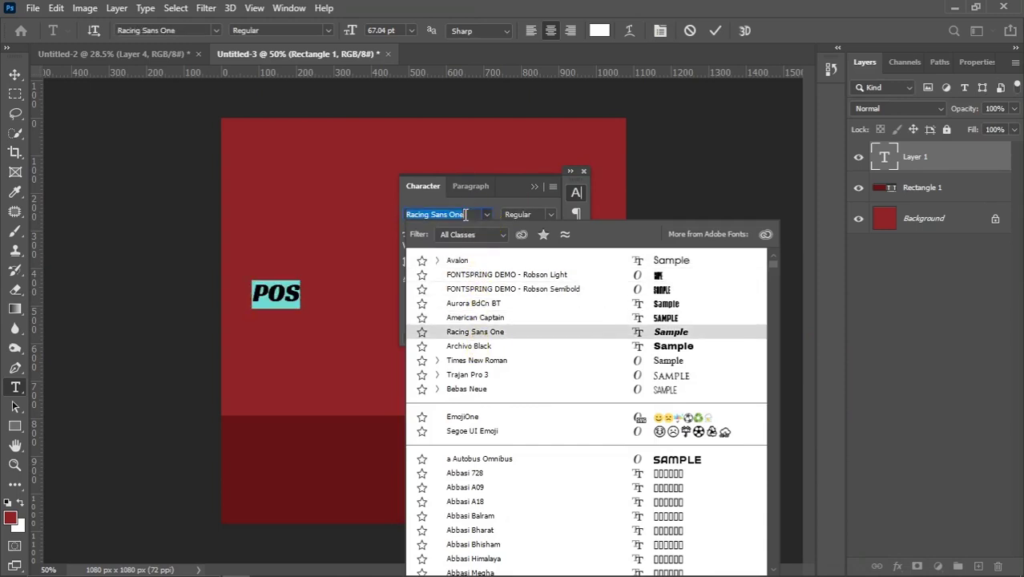
pyautogui.write('aur')
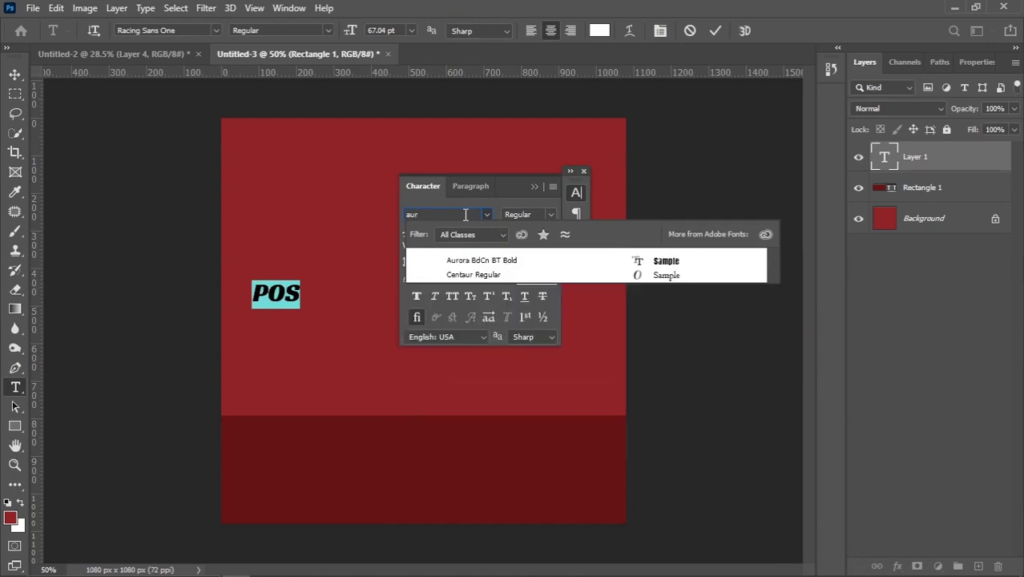
pyautogui.click(475, 265)
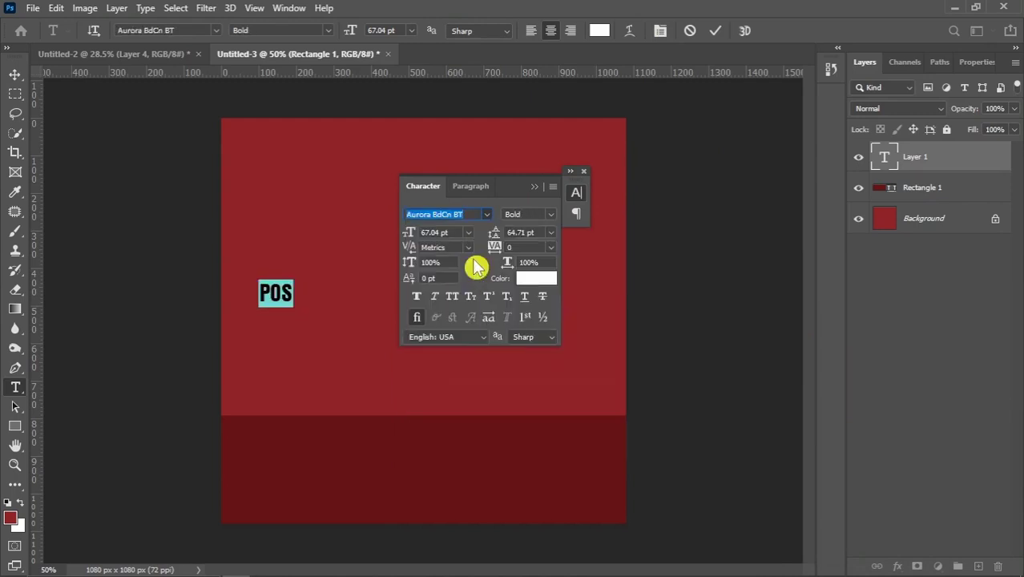
pyautogui.click(587, 177)
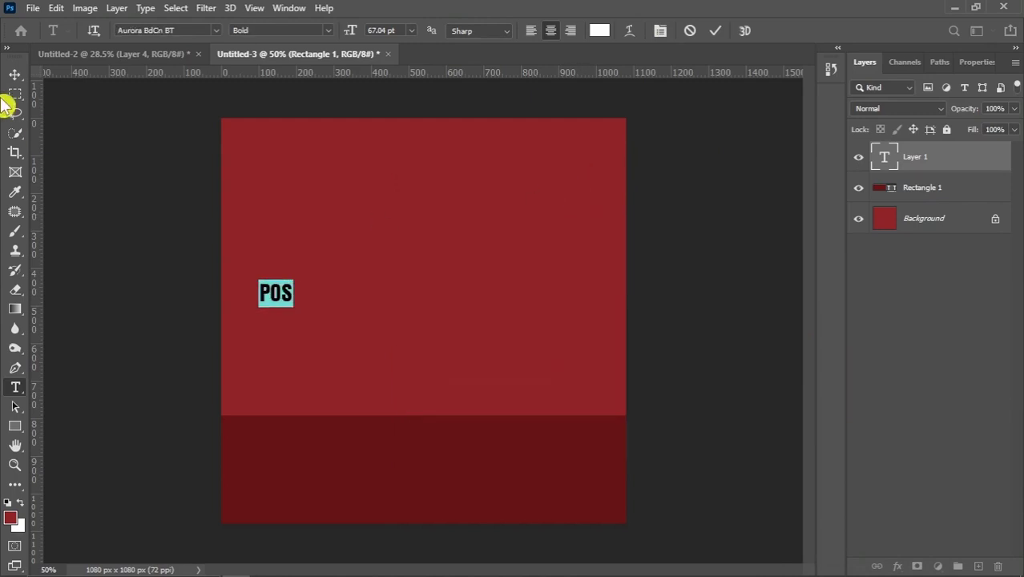
pyautogui.click(15, 74)
# Step: Enlarge the POS text to about 344% and move it up on the canvas
pyautogui.hotkey('ctrl', 't')
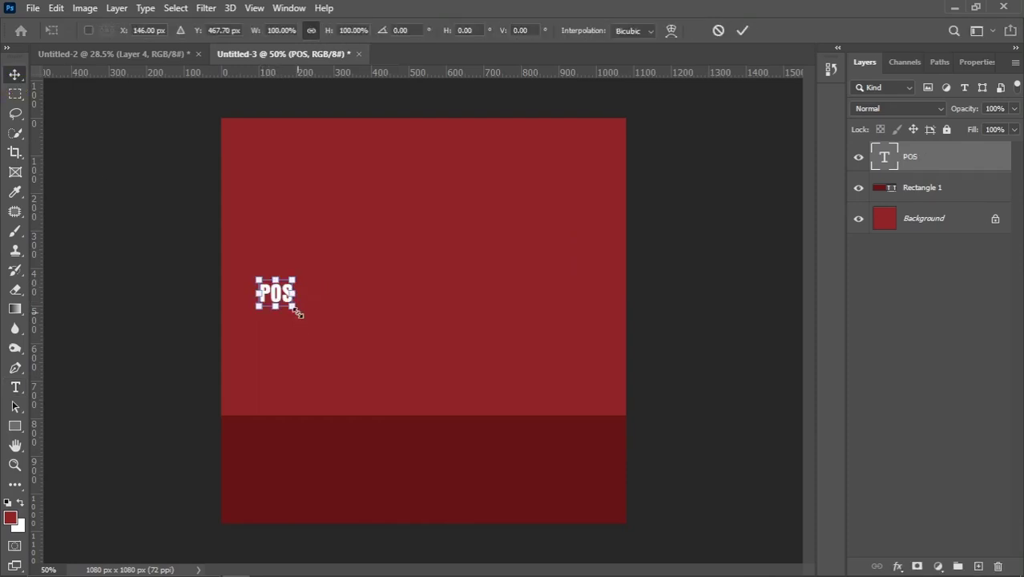
pyautogui.moveTo(297, 303); pyautogui.dragTo(358, 399)
pyautogui.press('Return')
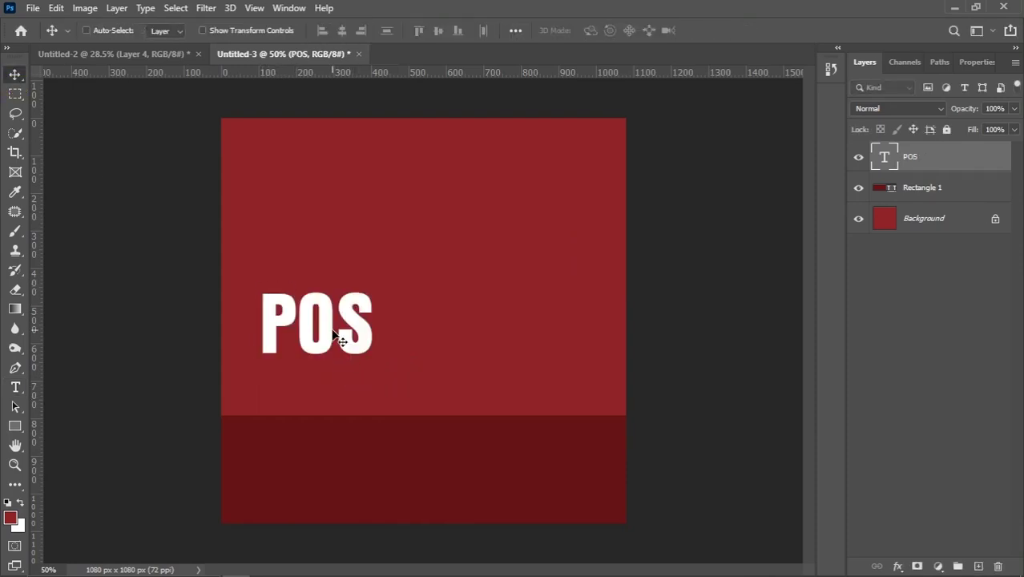
pyautogui.moveTo(338, 339); pyautogui.dragTo(333, 278)
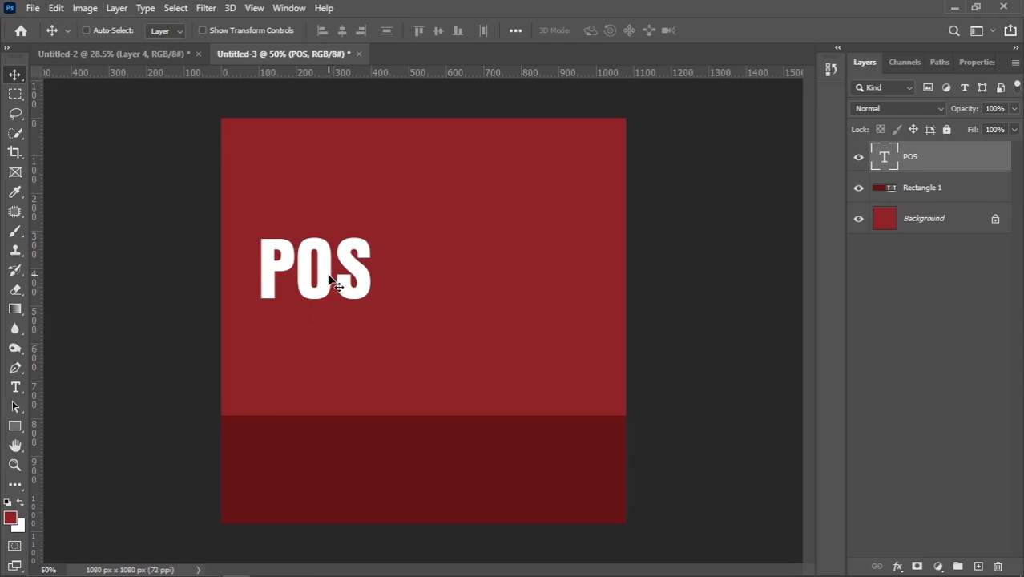
# Step: Duplicate POS, move the copy right and retype it as ER
pyautogui.moveTo(913, 156); pyautogui.dragTo(978, 566)
pyautogui.moveTo(345, 288); pyautogui.dragTo(537, 285)
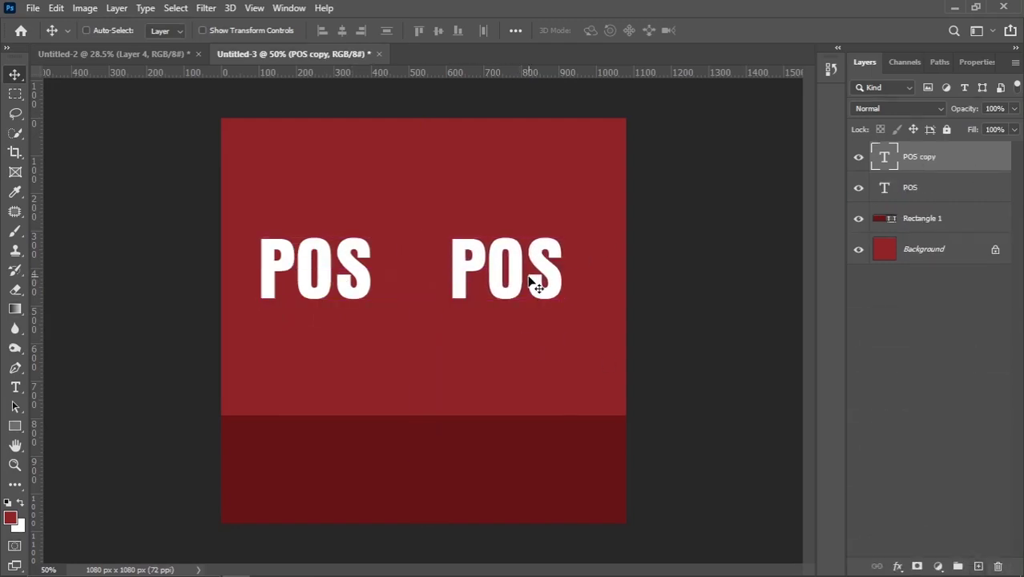
pyautogui.doubleClick(511, 278)
pyautogui.write('E')
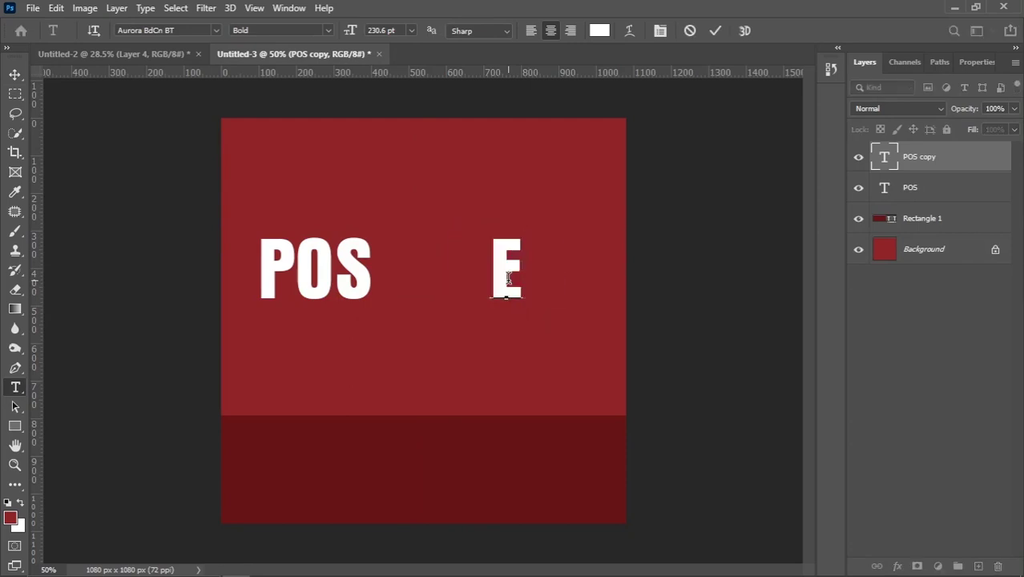
pyautogui.write('T')
pyautogui.press('BackSpace')
pyautogui.write('R')
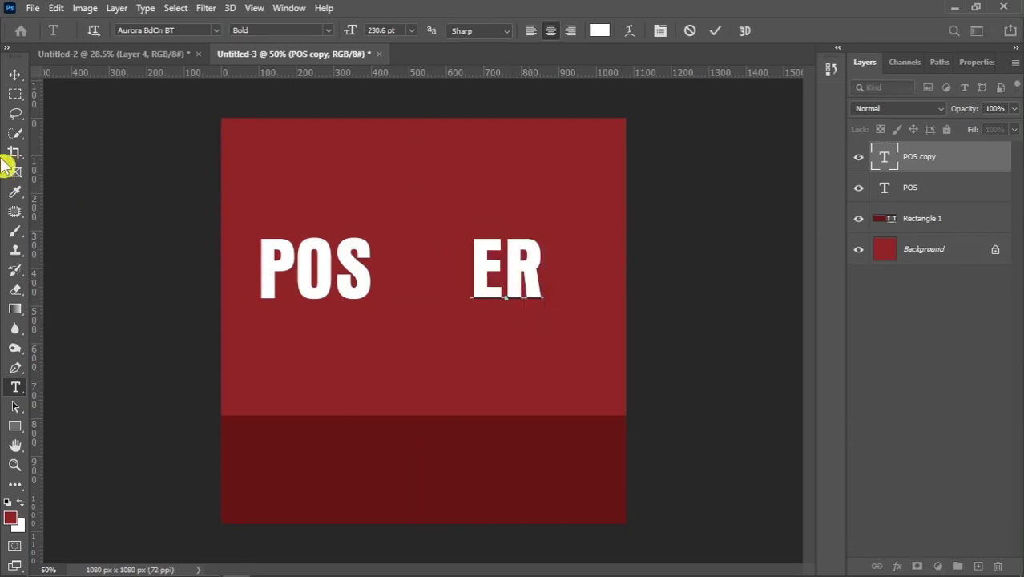
pyautogui.click(15, 74)
# Step: Duplicate ER, place the copy between POS and ER, and retype it as T
pyautogui.moveTo(922, 157); pyautogui.dragTo(978, 567)
pyautogui.moveTo(496, 286); pyautogui.dragTo(423, 290)
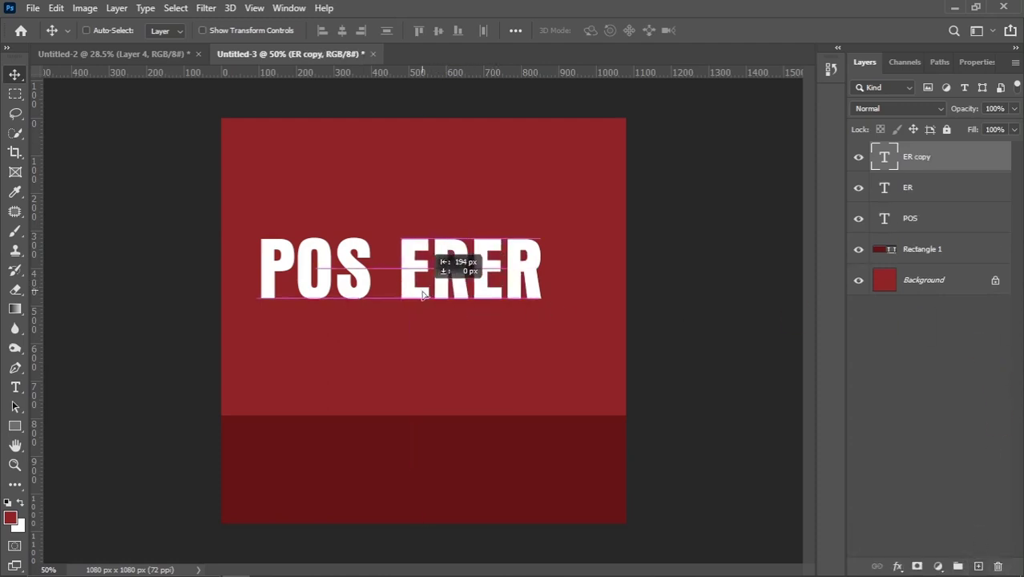
pyautogui.press('t')
pyautogui.click(423, 288)
pyautogui.doubleClick(423, 288)
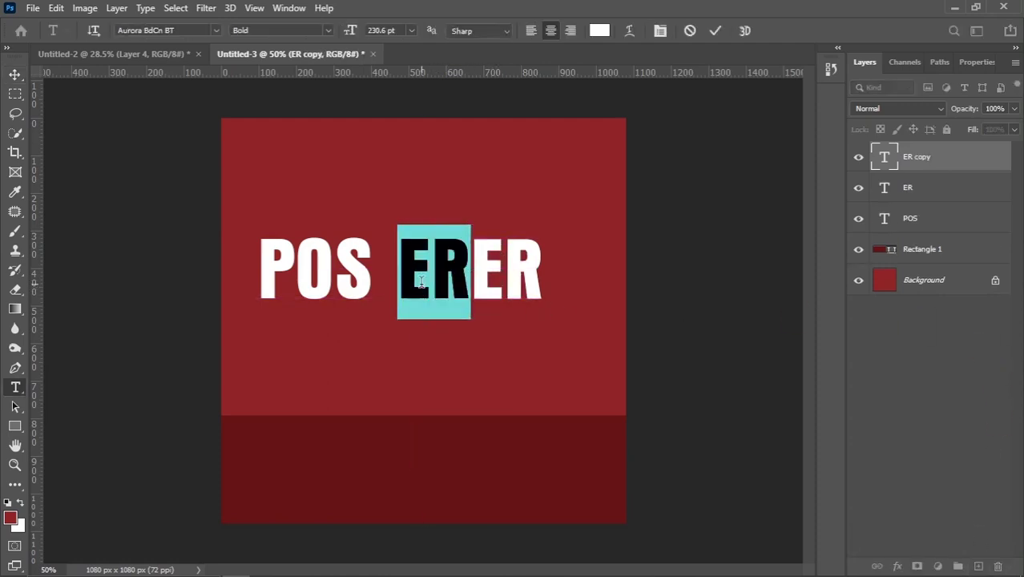
pyautogui.write('T')
pyautogui.click(15, 80)
pyautogui.click(15, 80)
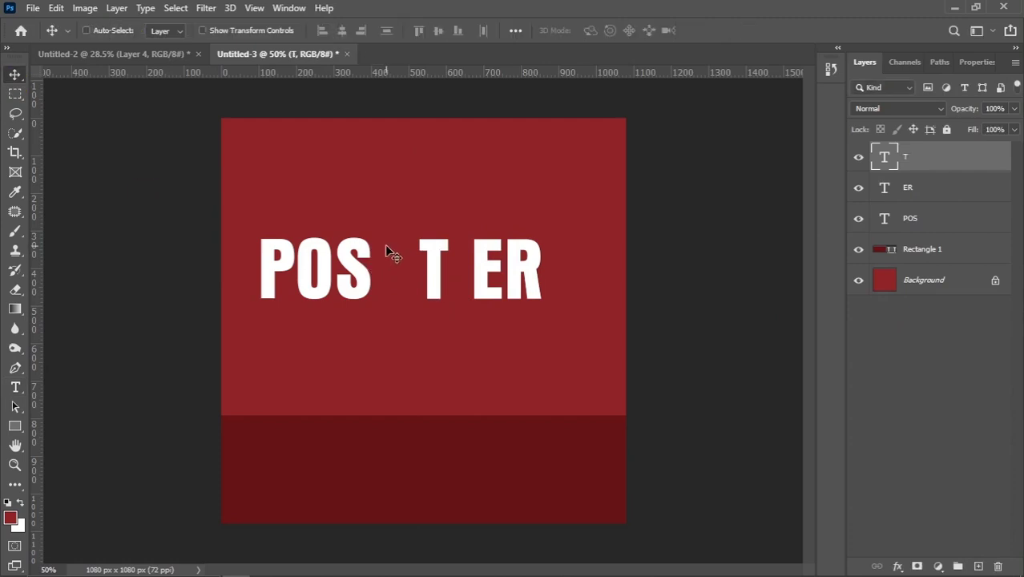
# Step: Stretch the T to about 488%, from near the canvas top down into the dark band
pyautogui.click(454, 244)
pyautogui.hotkey('ctrl', 't')
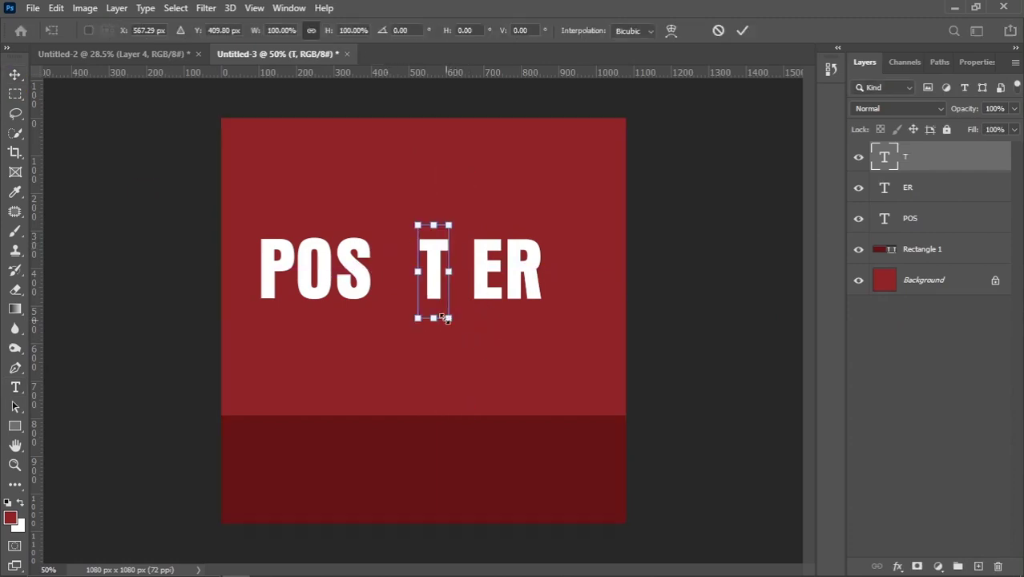
pyautogui.moveTo(433, 317); pyautogui.dragTo(434, 469)
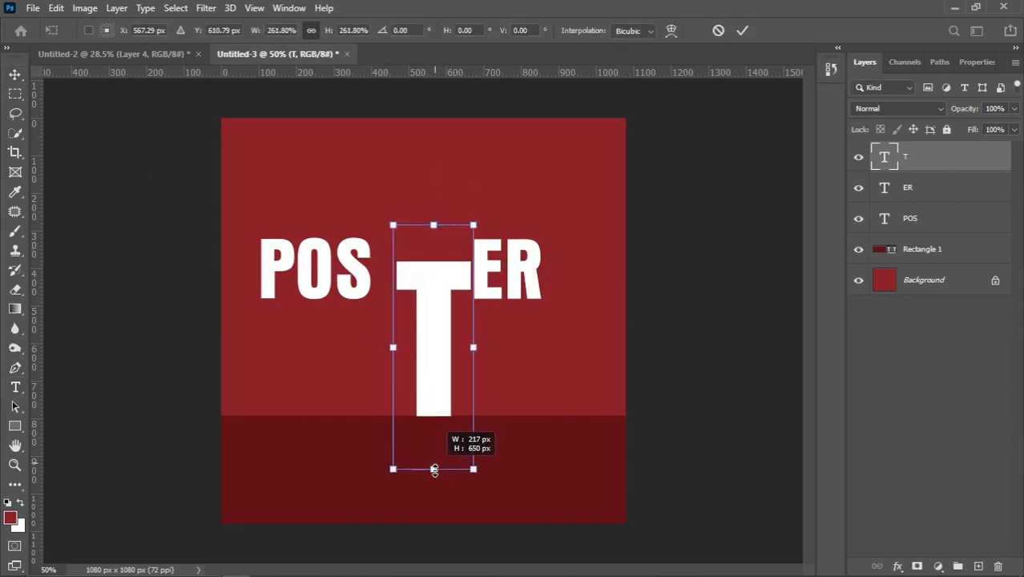
pyautogui.moveTo(432, 224); pyautogui.dragTo(433, 102)
pyautogui.moveTo(444, 478); pyautogui.dragTo(439, 504)
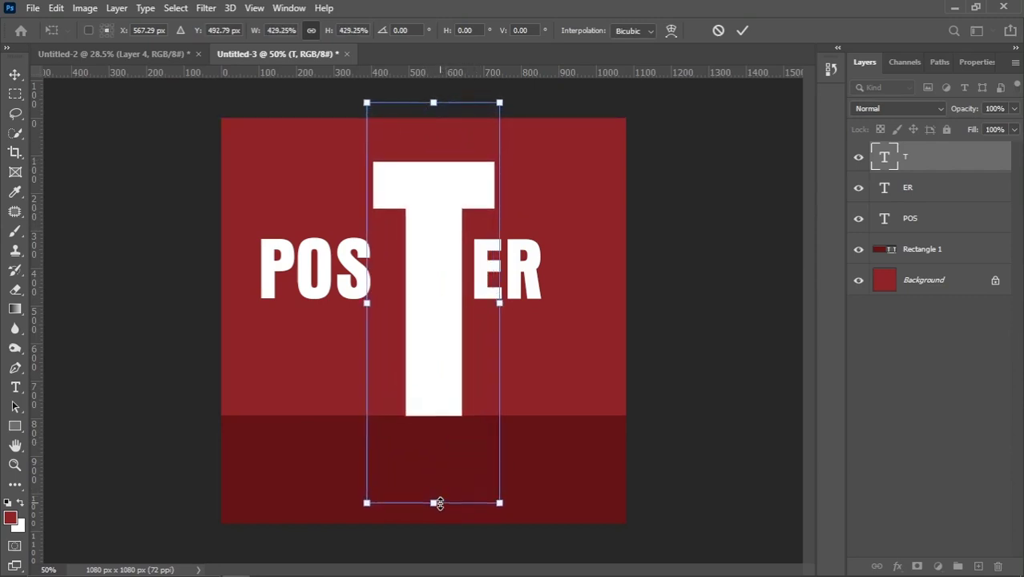
pyautogui.moveTo(449, 410); pyautogui.dragTo(445, 407)
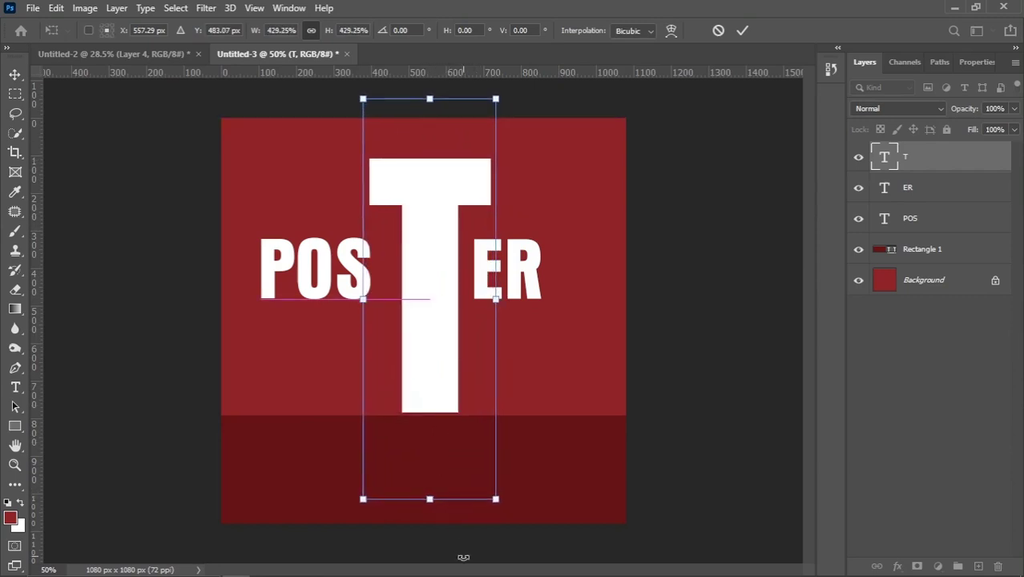
pyautogui.moveTo(496, 509); pyautogui.dragTo(513, 556)
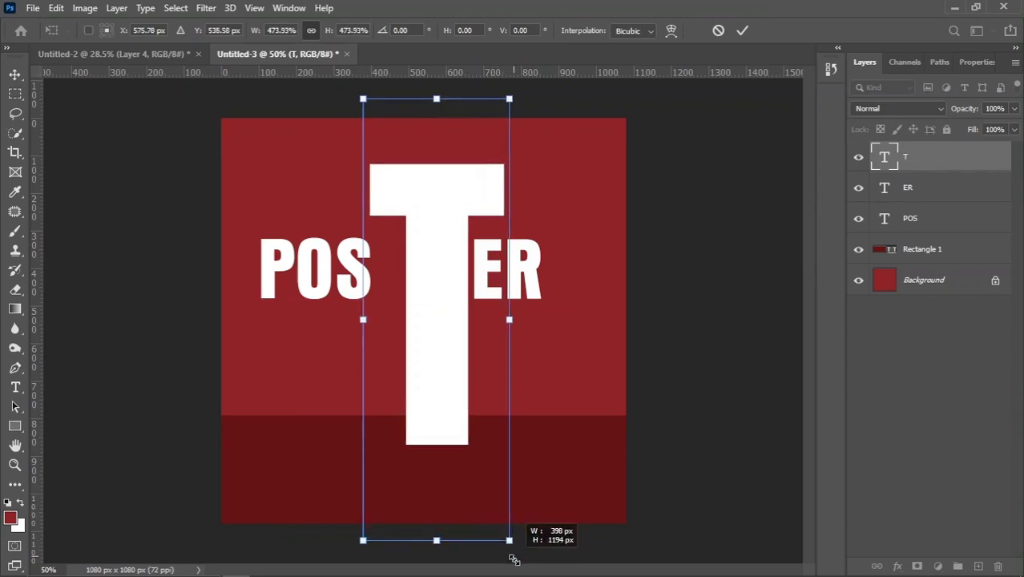
pyautogui.moveTo(459, 451); pyautogui.dragTo(456, 444)
pyautogui.press('Return')
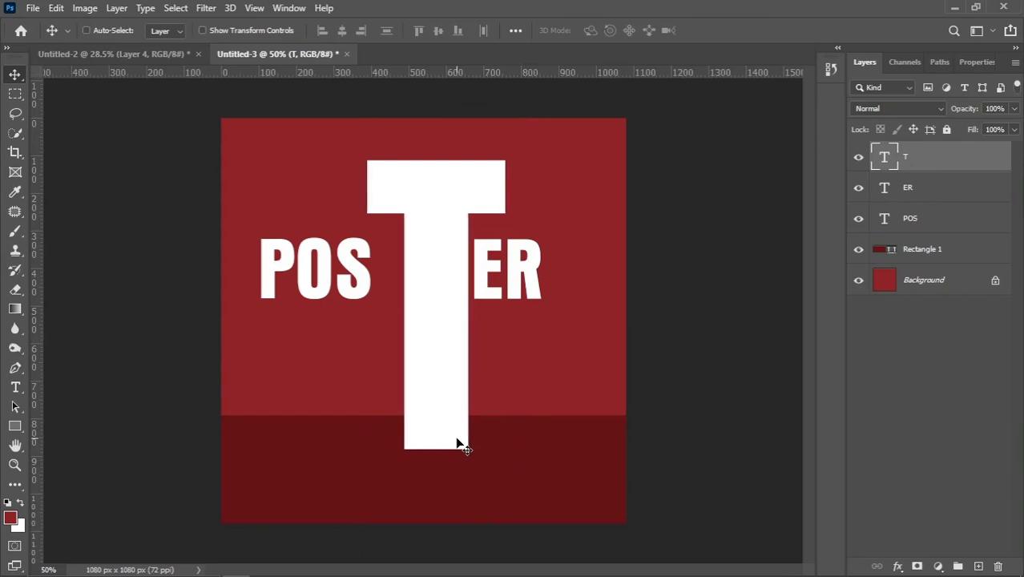
pyautogui.press('Left')
pyautogui.press('Left')
pyautogui.press('Left')
pyautogui.press('Up')
pyautogui.press('Up')
pyautogui.press('Up')
pyautogui.press('Up')
pyautogui.press('Up')
pyautogui.press('Up')
pyautogui.press('Up')
pyautogui.press('Up')
pyautogui.press('Up')
pyautogui.press('Up')
pyautogui.press('Up')
pyautogui.press('Up')
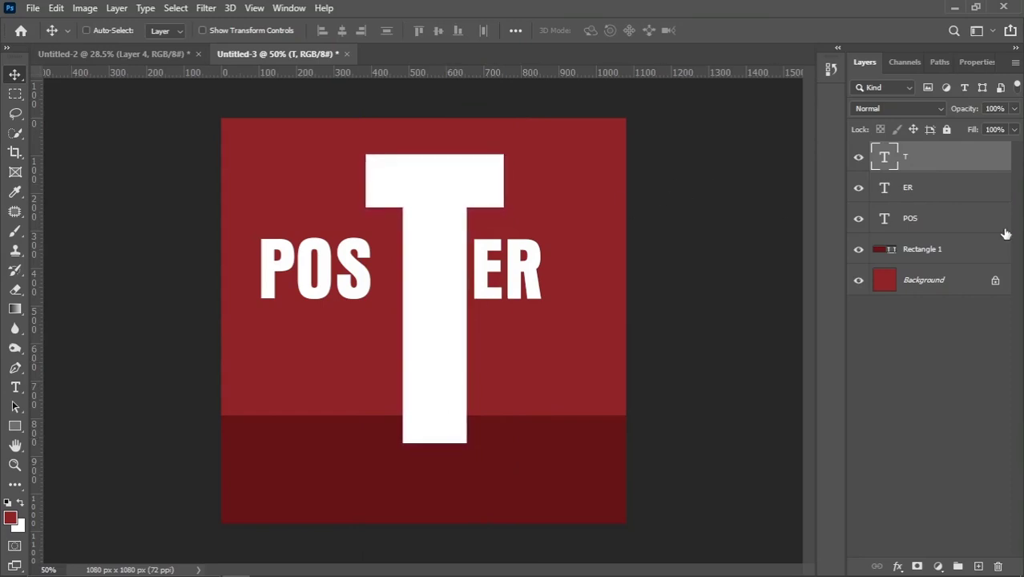
# Step: Nudge POS and ER higher and move them closer to the T
pyautogui.click(952, 193)
pyautogui.press('Right')
pyautogui.press('Right')
pyautogui.press('Right')
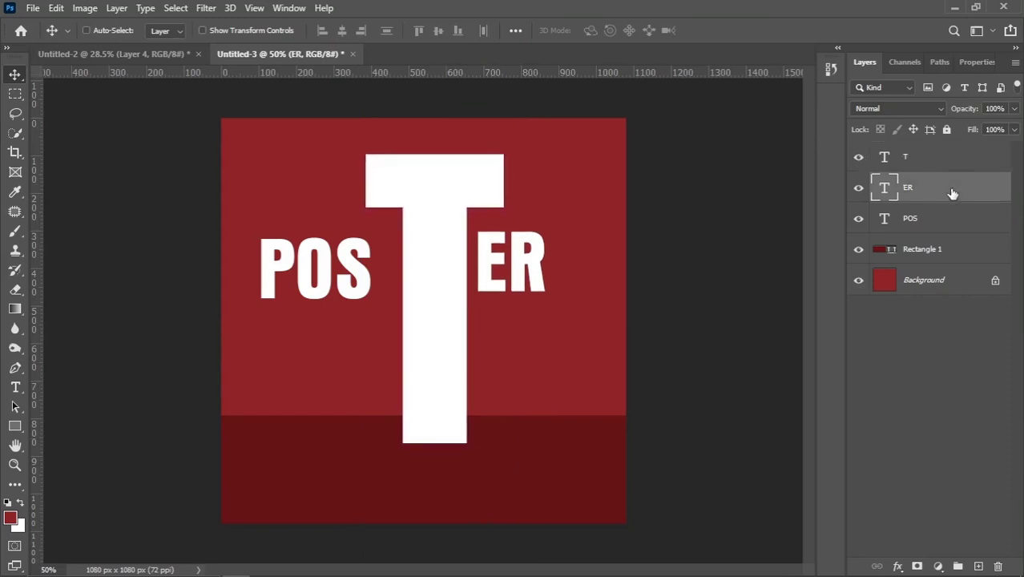
pyautogui.press('Down')
pyautogui.press('Down')
pyautogui.press('Down')
pyautogui.keyDown('shift'); pyautogui.click(939, 224); pyautogui.keyUp('shift')
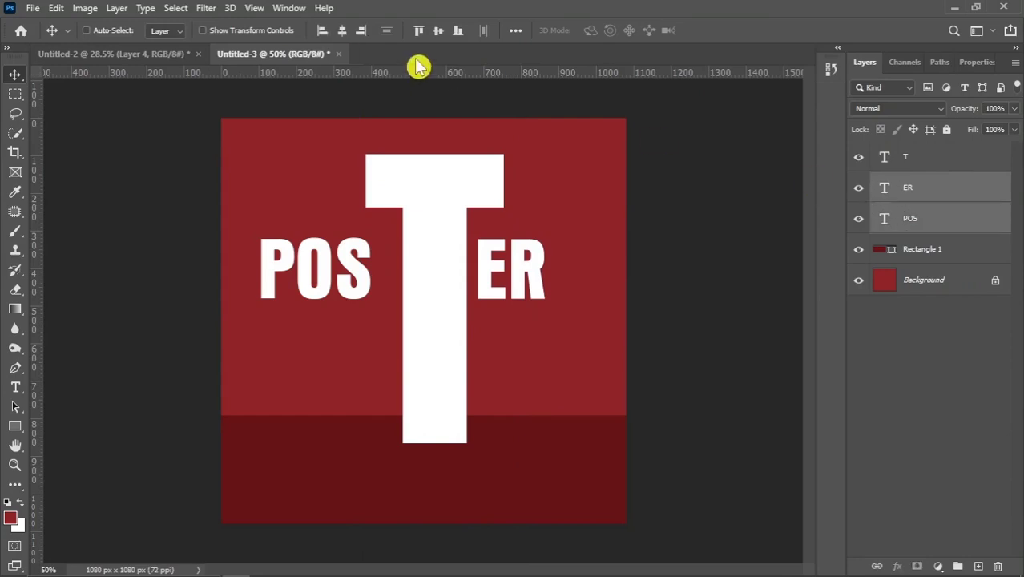
pyautogui.hotkey('shift', 'Up')
pyautogui.hotkey('shift', 'Up')
pyautogui.hotkey('shift', 'Up')
pyautogui.hotkey('shift', 'Up')
pyautogui.hotkey('shift', 'Up')
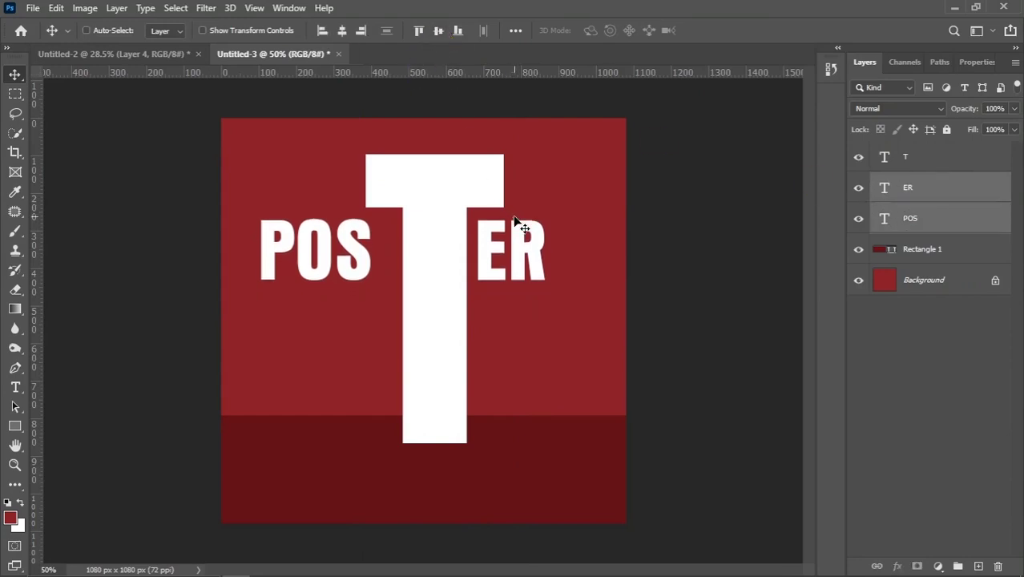
pyautogui.hotkey('shift', 'Up')
pyautogui.press('Left')
pyautogui.press('Left')
pyautogui.press('Left')
pyautogui.press('Left')
pyautogui.press('Left')
pyautogui.press('Left')
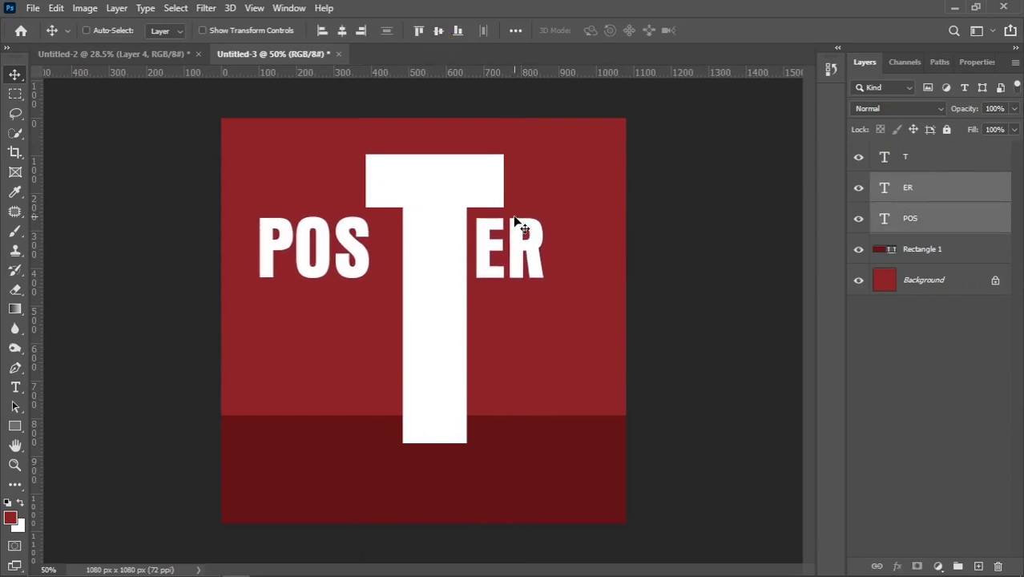
pyautogui.press('Down')
pyautogui.press('Down')
pyautogui.press('Down')
pyautogui.press('Down')
pyautogui.press('Down')
pyautogui.press('Down')
pyautogui.press('Right')
pyautogui.press('Right')
pyautogui.press('Right')
pyautogui.press('Right')
pyautogui.press('Right')
pyautogui.press('Right')
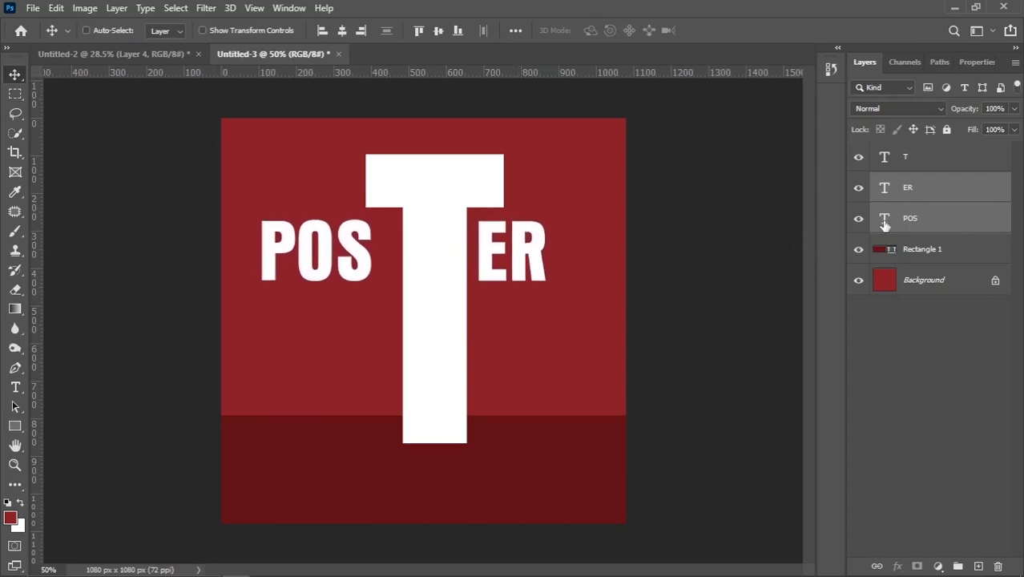
pyautogui.click(950, 218)
pyautogui.hotkey('shift', 'Right')
pyautogui.hotkey('shift', 'Right')
pyautogui.hotkey('shift', 'Right')
pyautogui.hotkey('shift', 'Right')
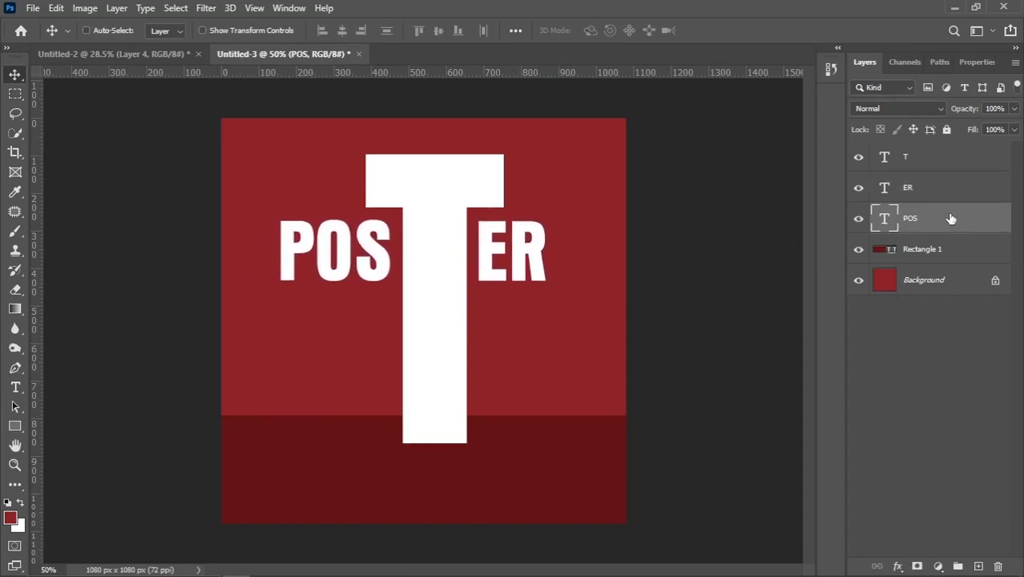
pyautogui.hotkey('shift', 'Right')
# Step: Move the Rectangle 1 floor layer above the text layers and nudge the T one pixel left
pyautogui.rightClick(433, 319)
pyautogui.click(449, 324)
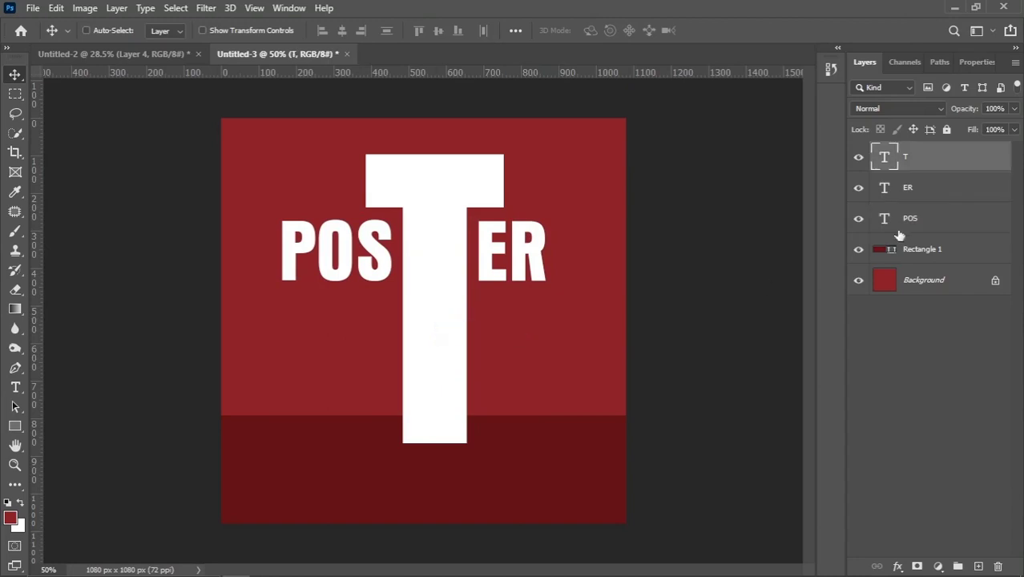
pyautogui.click(943, 251)
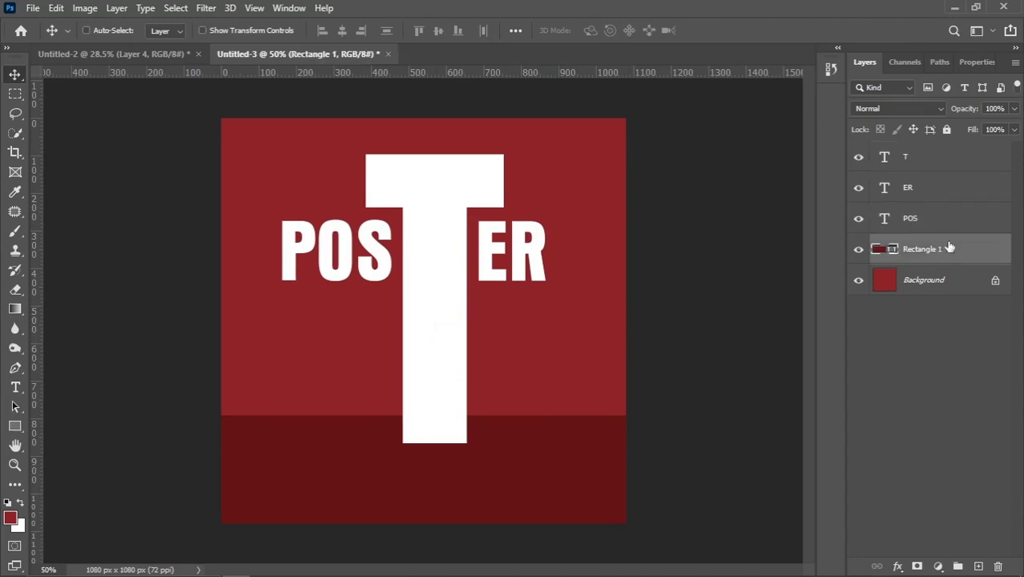
pyautogui.moveTo(949, 249); pyautogui.dragTo(941, 150)
pyautogui.rightClick(432, 395)
pyautogui.click(449, 398)
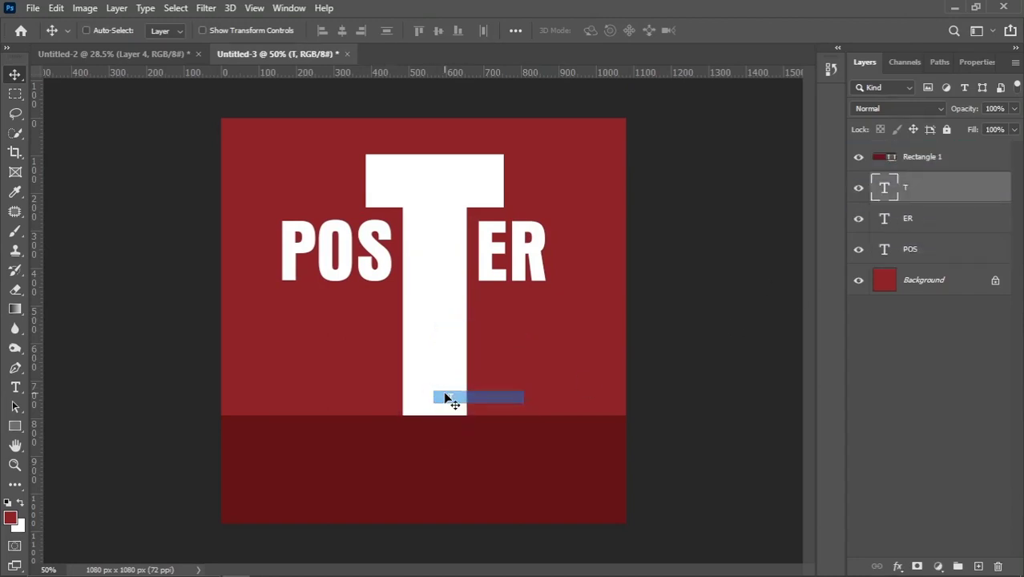
pyautogui.press('Left')
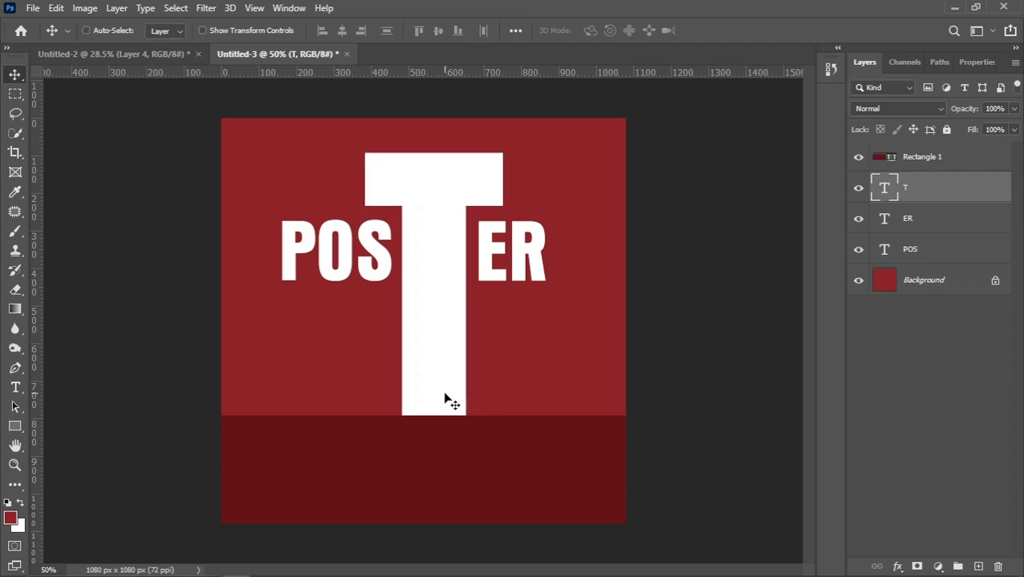
pyautogui.scroll(1, 524, 432)
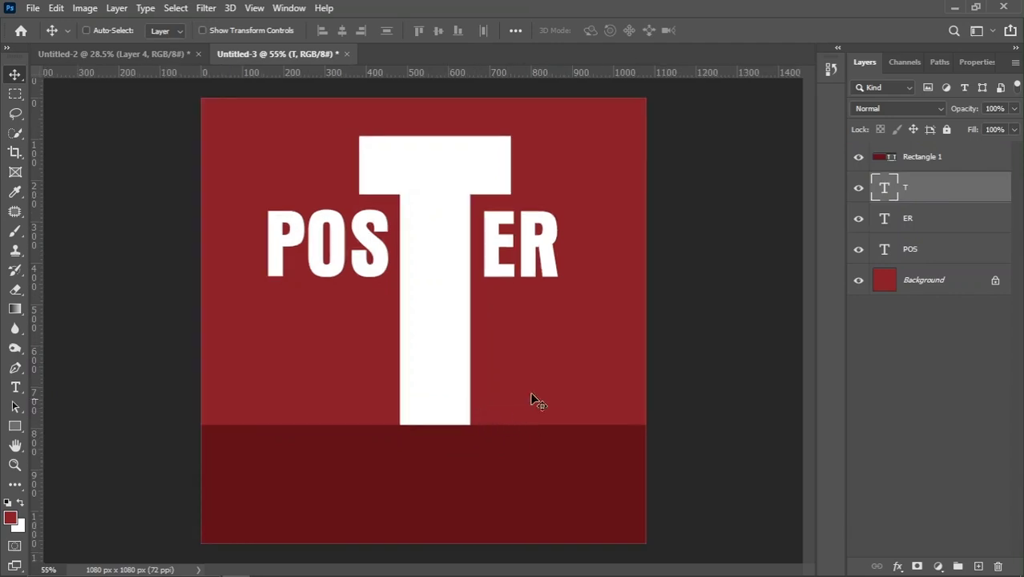
pyautogui.click(940, 160)
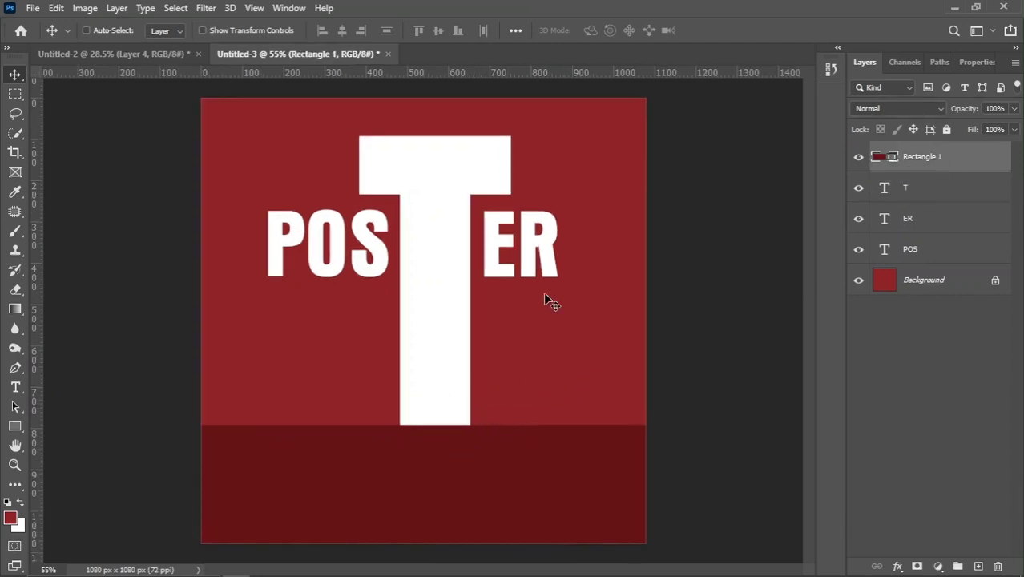
# Step: Choose the Pen tool, add a new Layer 1, and set the shape fill to white
pyautogui.rightClick(17, 377)
pyautogui.click(100, 373)
pyautogui.scroll(2, 463, 463)
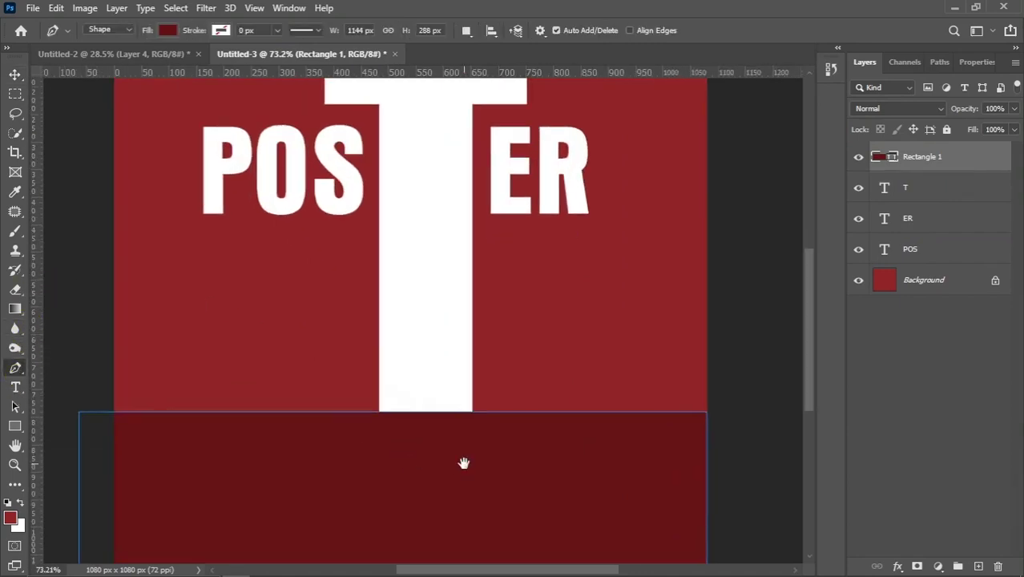
pyautogui.moveTo(463, 463); pyautogui.dragTo(361, 384)
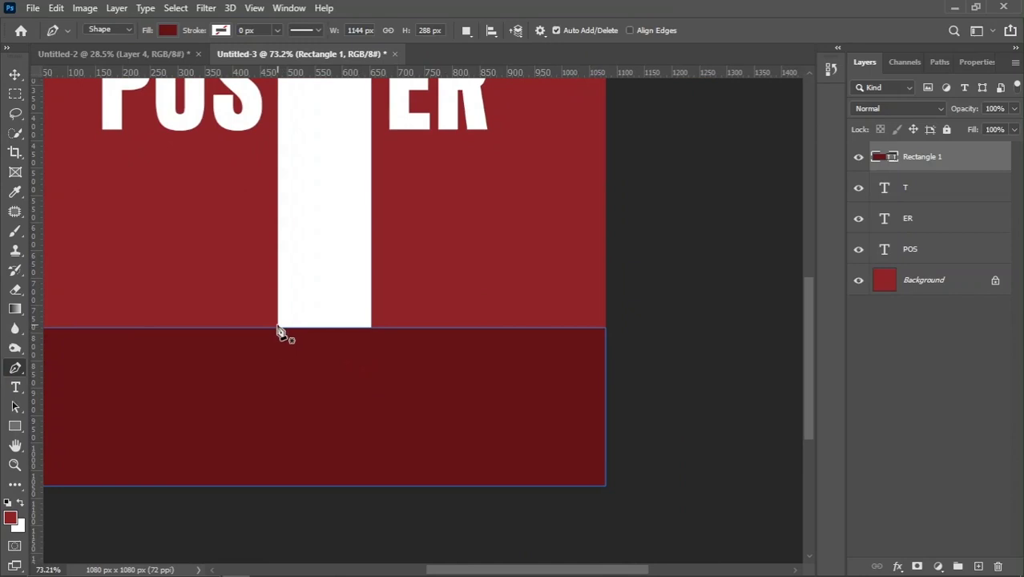
pyautogui.click(978, 567)
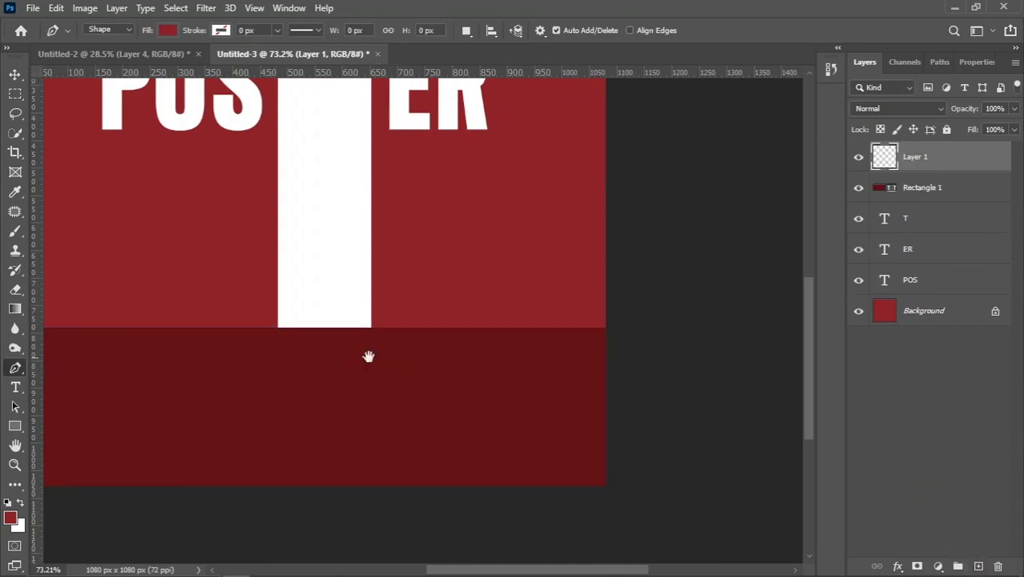
pyautogui.moveTo(368, 357)
pyautogui.mouseDown()
pyautogui.moveTo(407, 403)
pyautogui.moveTo(388, 402)
pyautogui.mouseUp()
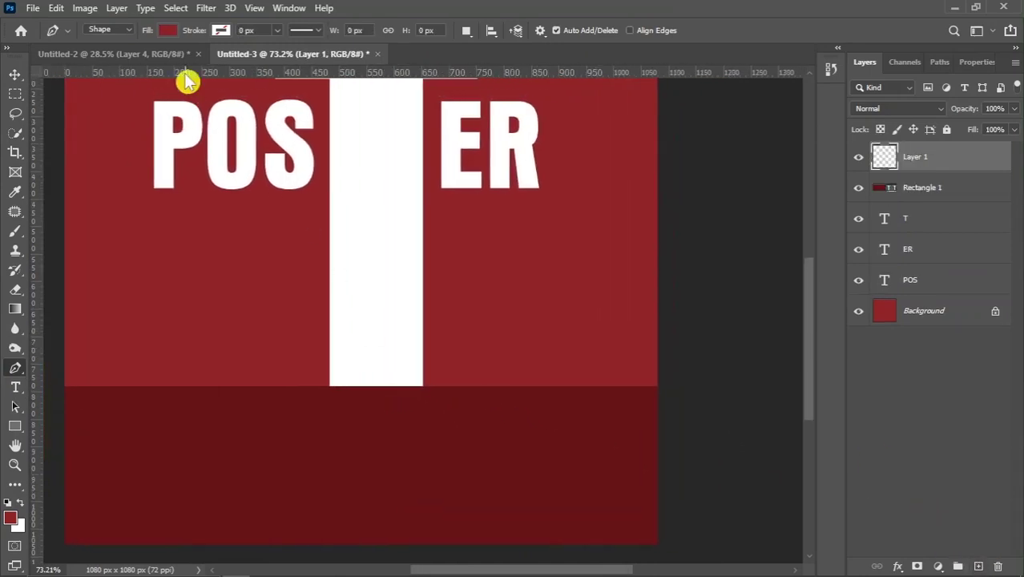
pyautogui.click(167, 30)
pyautogui.click(75, 109)
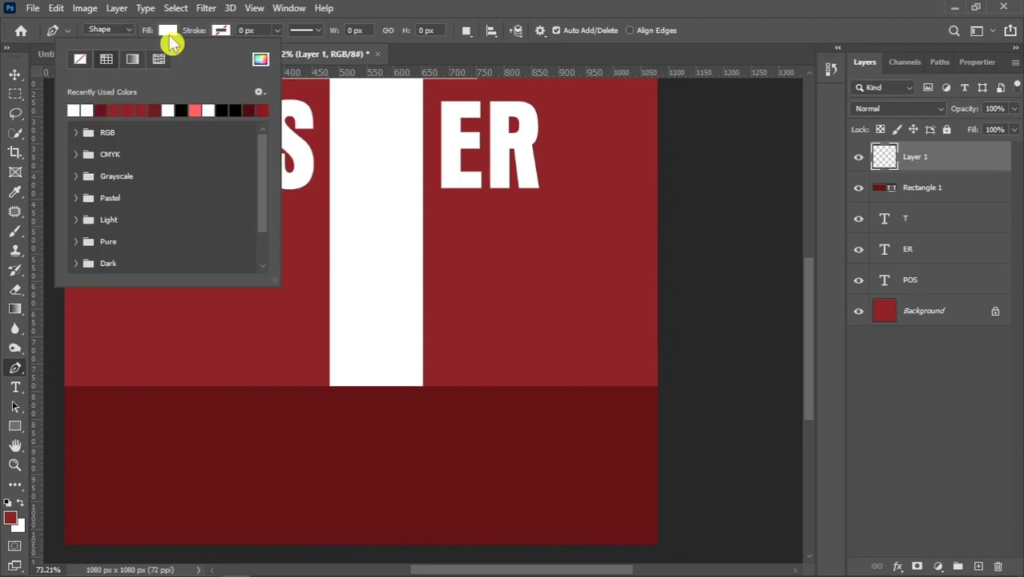
pyautogui.click(168, 32)
pyautogui.moveTo(330, 380); pyautogui.dragTo(331, 365)
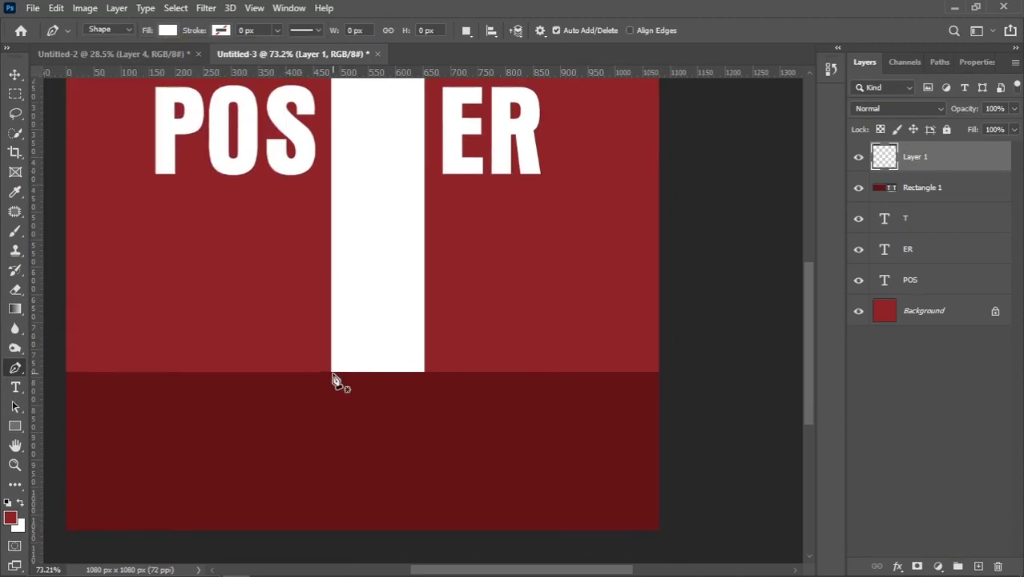
# Step: Draw a closed white beam shape from the T stem's base corners out past the bottom right
pyautogui.click(332, 374)
pyautogui.click(441, 544)
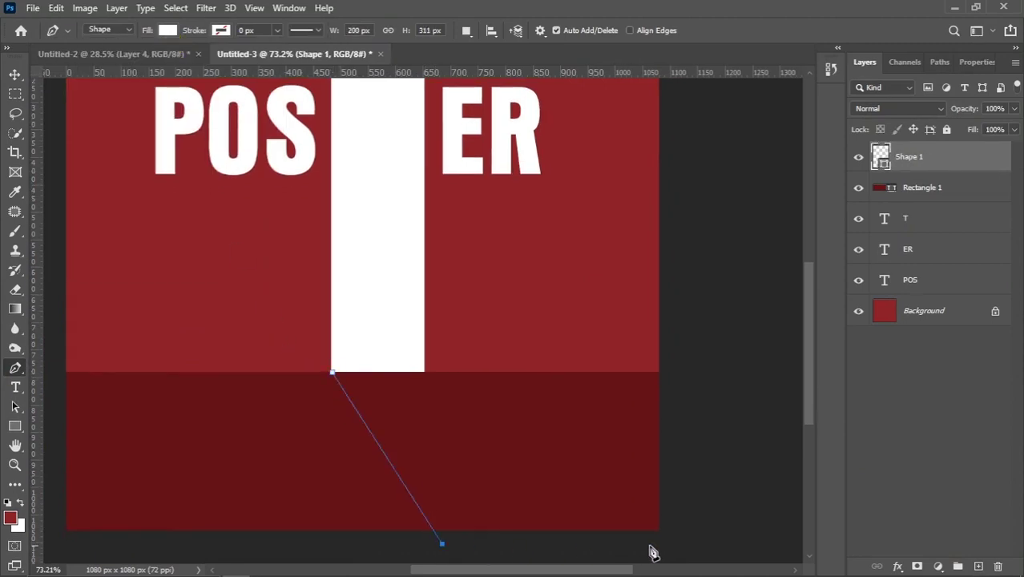
pyautogui.click(695, 539)
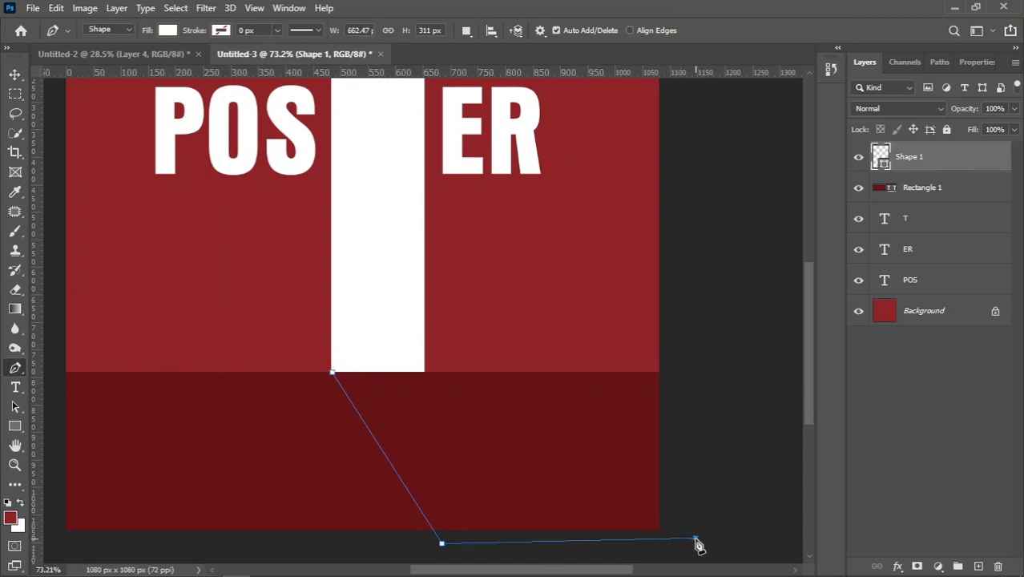
pyautogui.click(700, 418)
pyautogui.click(423, 375)
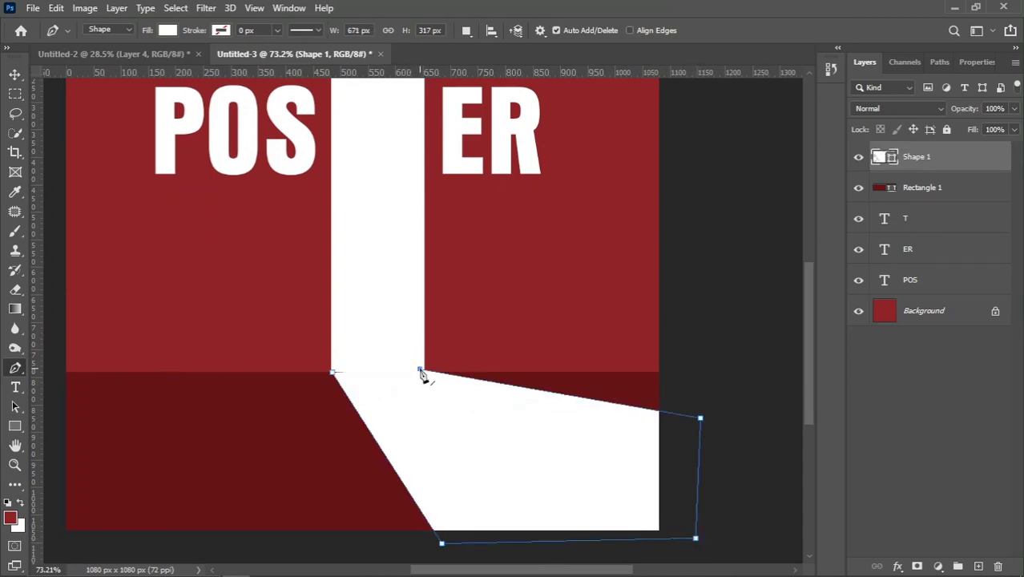
# Step: Align the beam's top corners with the stem base, closing the red sliver
pyautogui.scroll(3, 423, 376)
pyautogui.scroll(2, 423, 375)
pyautogui.moveTo(435, 396); pyautogui.dragTo(438, 390)
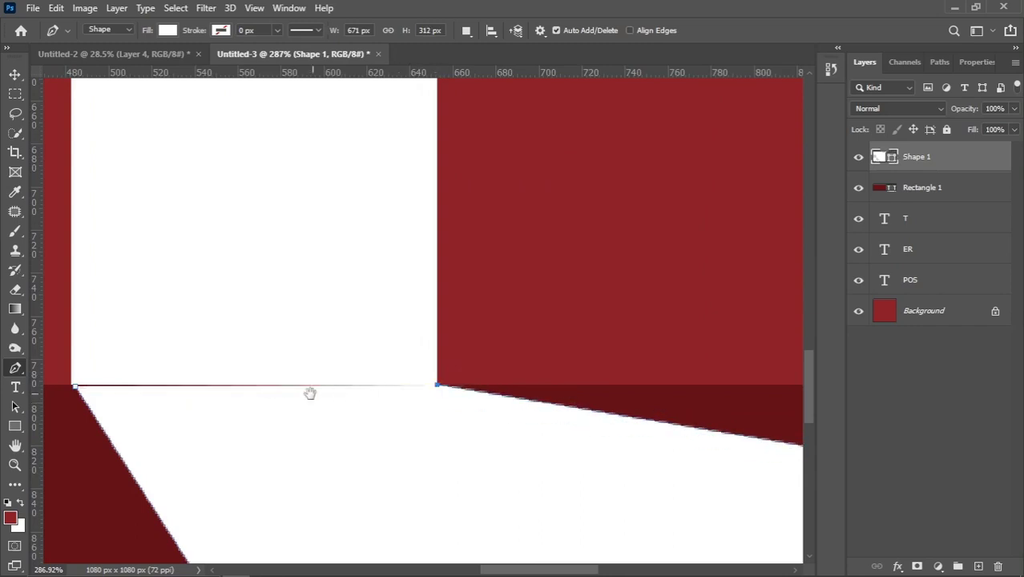
pyautogui.moveTo(271, 395); pyautogui.dragTo(339, 397)
pyautogui.scroll(1, 145, 394)
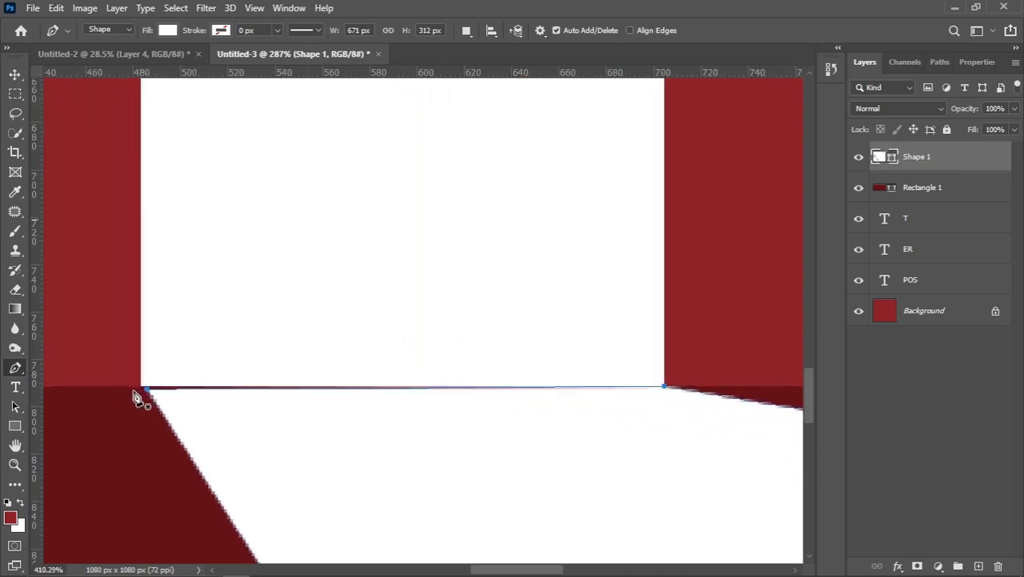
pyautogui.scroll(1, 128, 361)
pyautogui.scroll(1, 148, 395)
pyautogui.scroll(2, 149, 386)
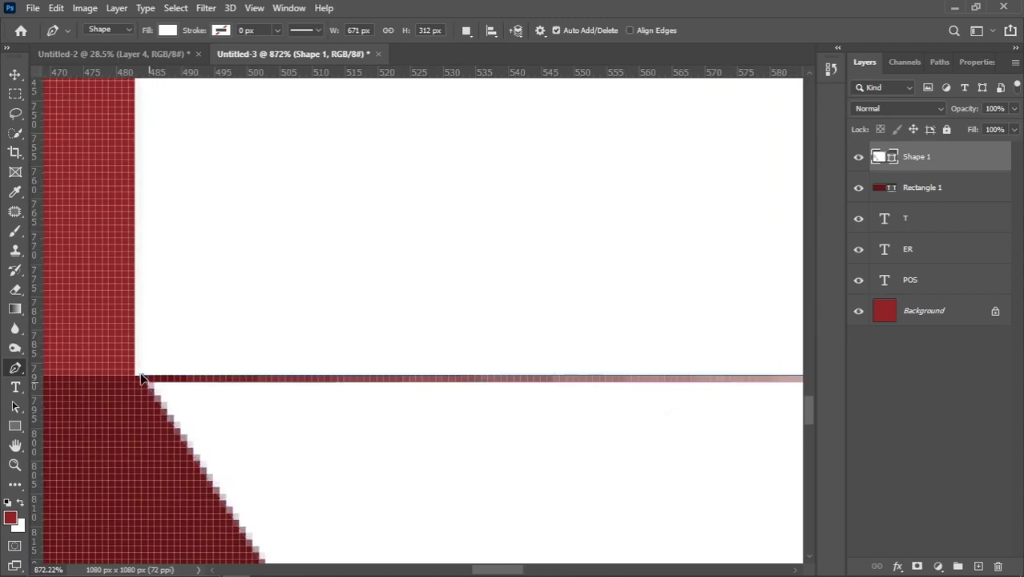
pyautogui.moveTo(149, 386); pyautogui.dragTo(138, 372)
# Step: Nudge the beam's bottom-left corner down and bring the whole poster back into view
pyautogui.scroll(-1, 173, 345)
pyautogui.scroll(-2, 173, 344)
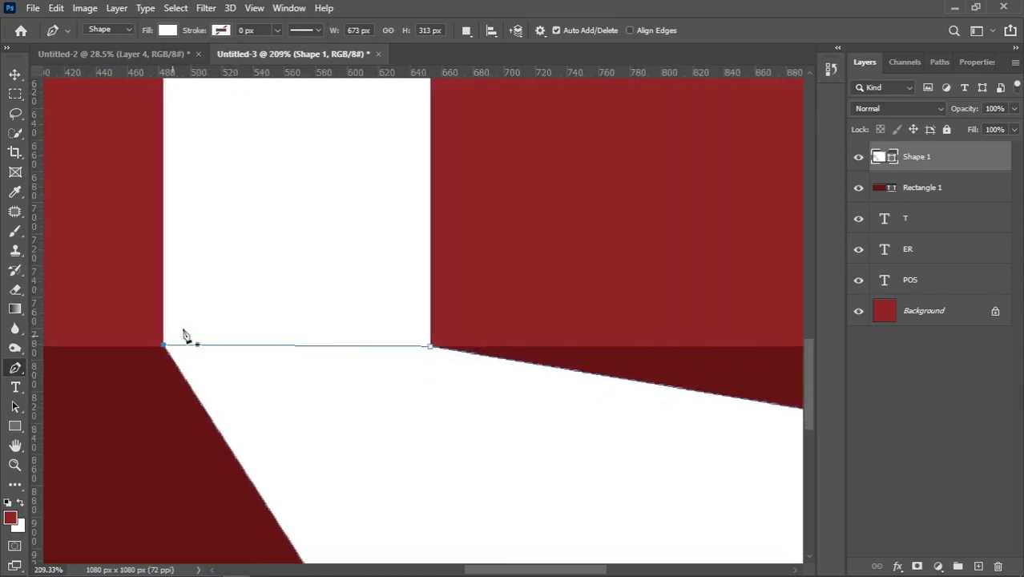
pyautogui.scroll(-2, 185, 334)
pyautogui.scroll(-2, 274, 286)
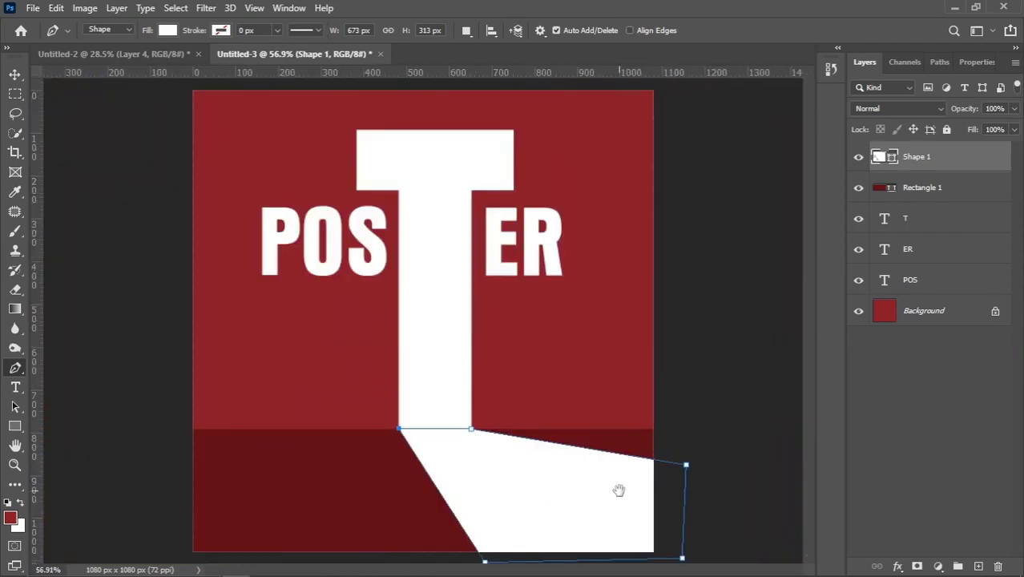
pyautogui.scroll(1, 618, 490)
pyautogui.moveTo(618, 490); pyautogui.dragTo(560, 403)
pyautogui.scroll(-1, 505, 452)
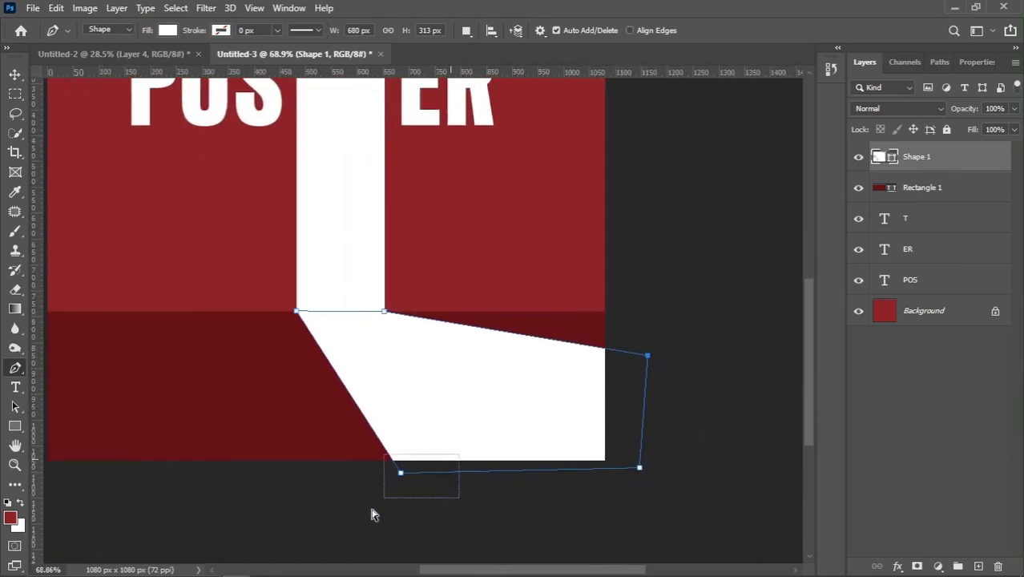
pyautogui.moveTo(402, 474); pyautogui.dragTo(407, 480)
pyautogui.click(17, 77)
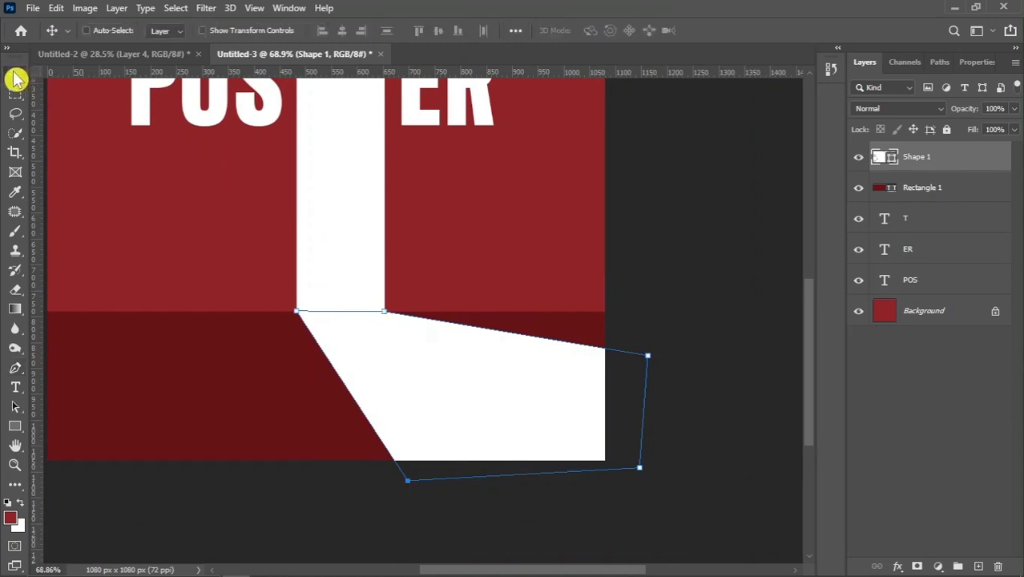
pyautogui.scroll(-2, 503, 468)
pyautogui.scroll(2, 561, 376)
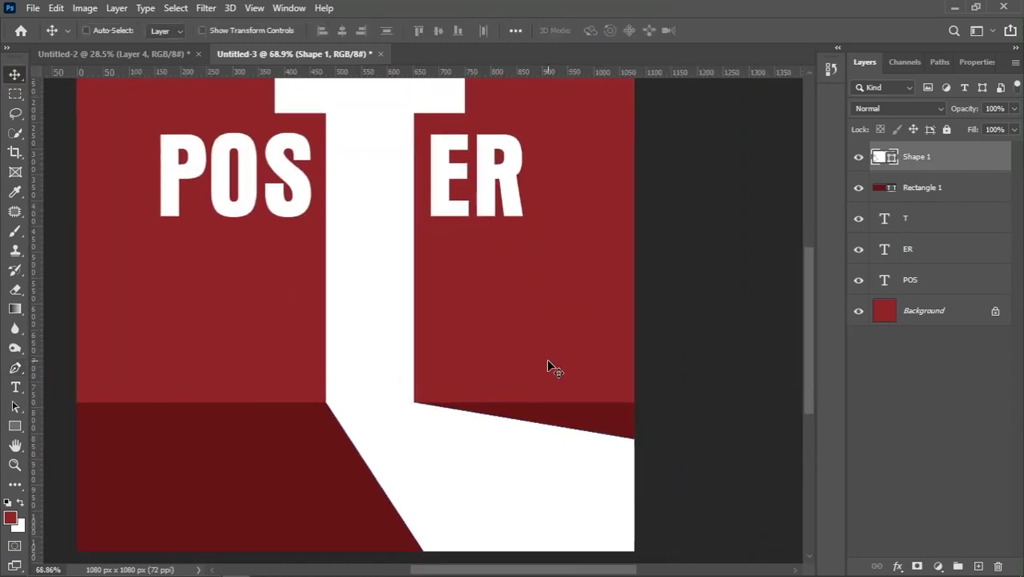
pyautogui.moveTo(711, 351); pyautogui.dragTo(704, 340)
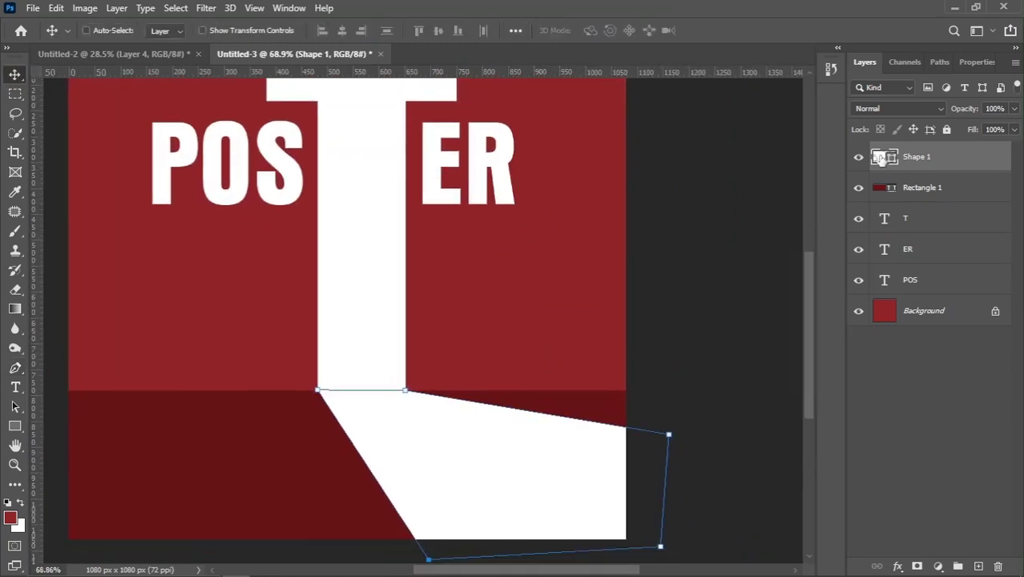
# Step: Change the beam's fill colour to light peach #f8dab4
pyautogui.doubleClick(880, 158)
pyautogui.moveTo(715, 277); pyautogui.dragTo(746, 215)
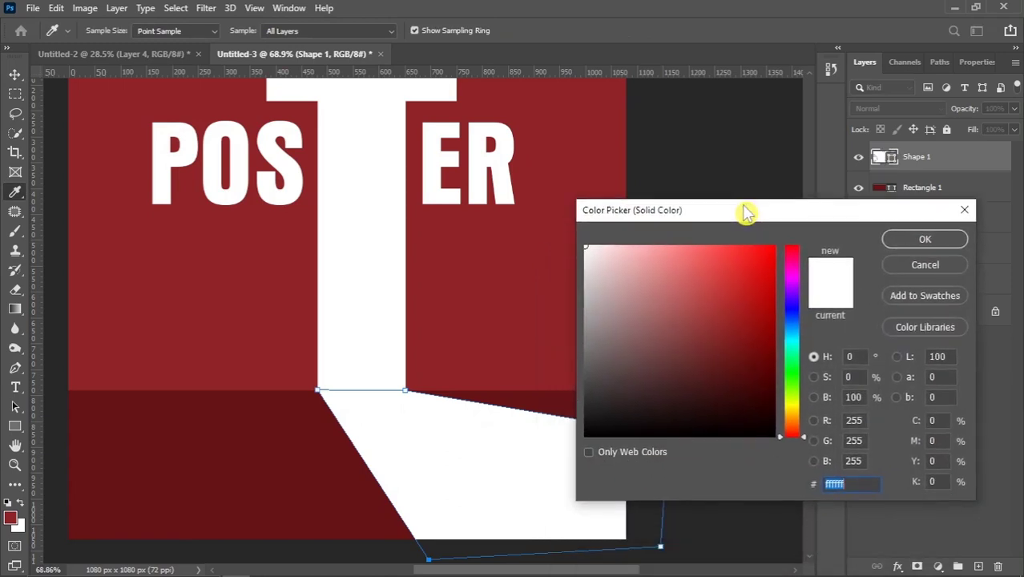
pyautogui.click(795, 419)
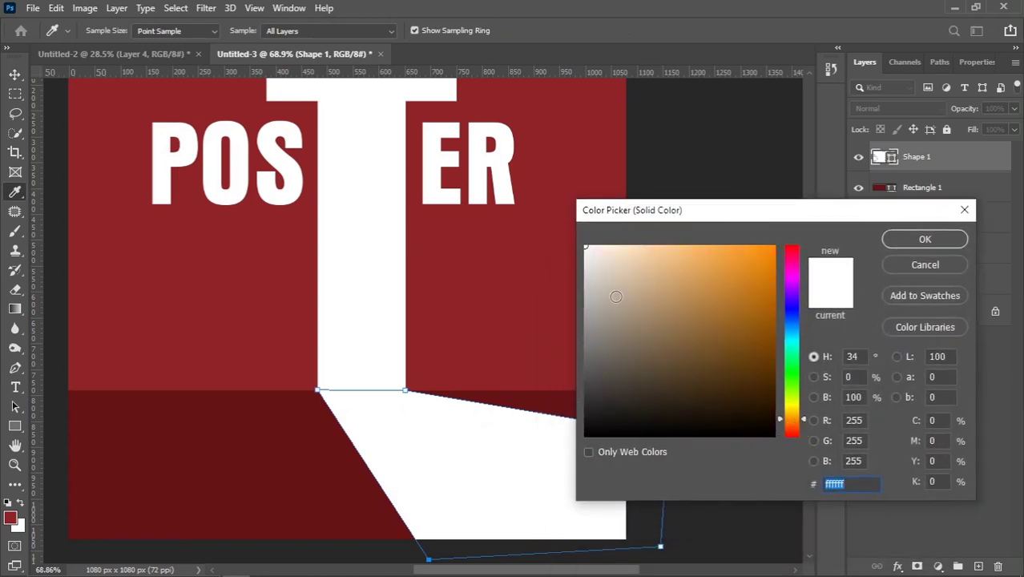
pyautogui.click(630, 249)
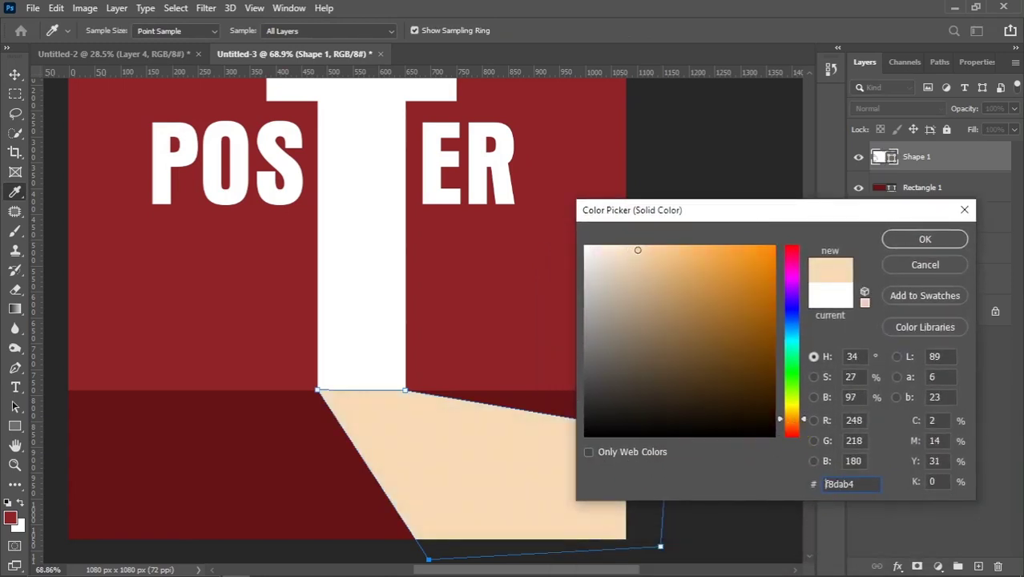
pyautogui.click(925, 238)
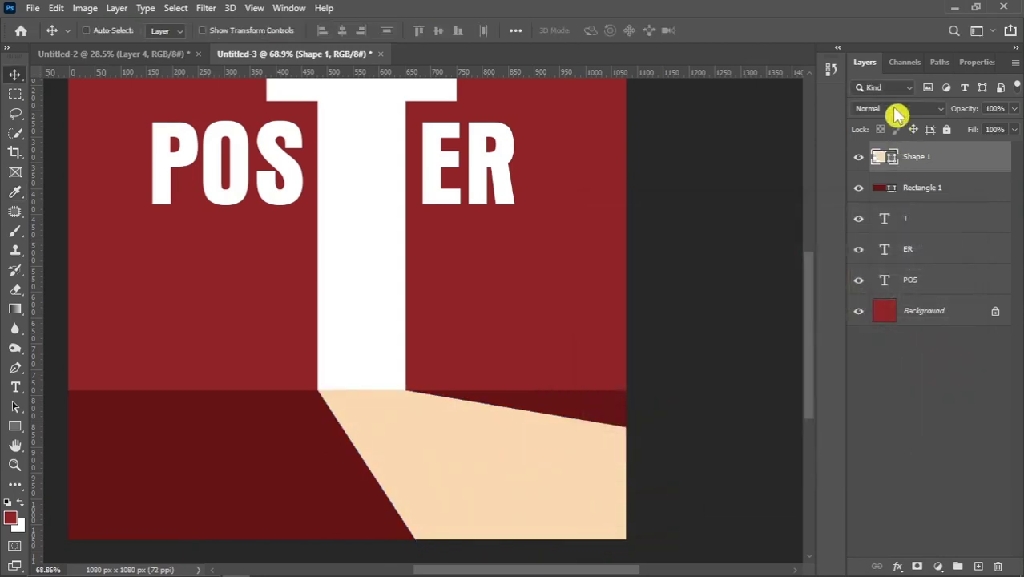
pyautogui.click(897, 108)
# Step: Blend Shape 1 in Overlay mode, add a layer mask, and choose a black-to-white gradient
pyautogui.click(863, 290)
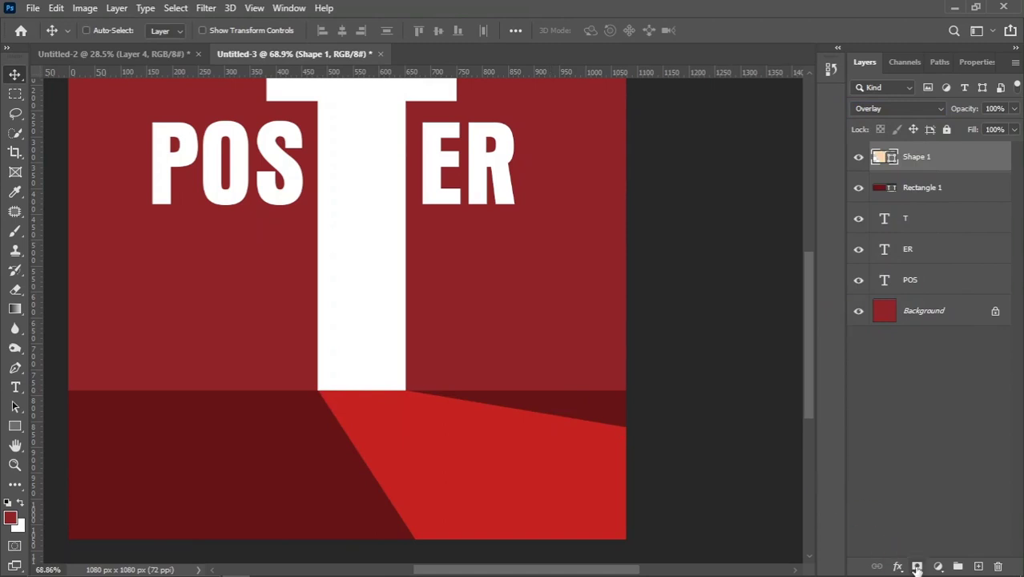
pyautogui.click(916, 567)
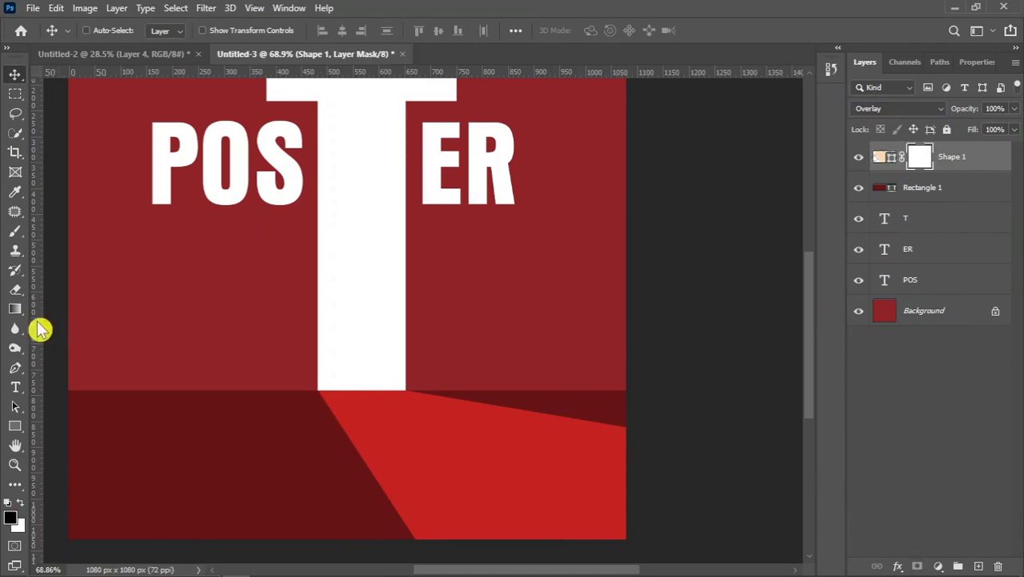
pyautogui.click(15, 309)
pyautogui.rightClick(16, 312)
pyautogui.click(55, 310)
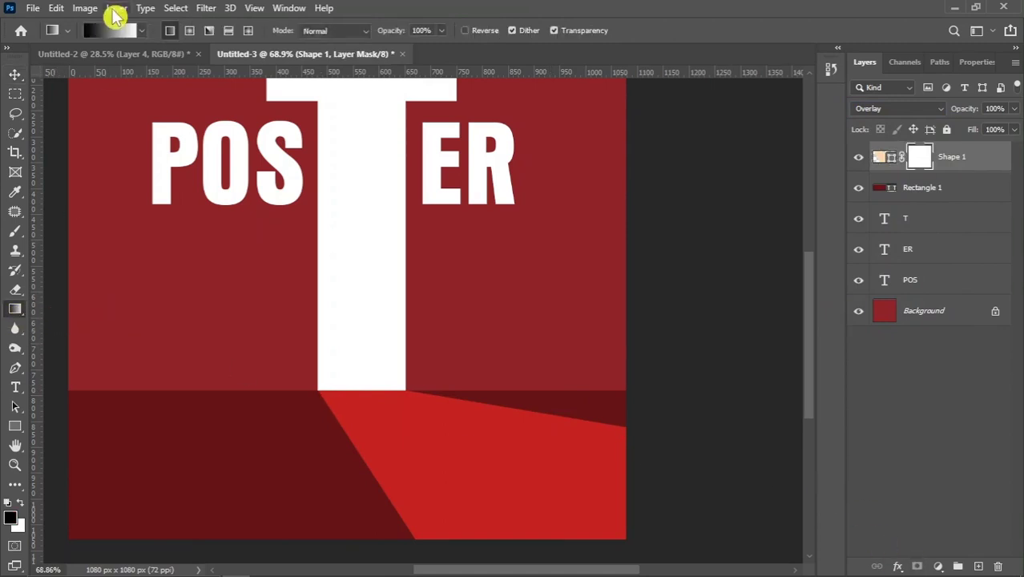
pyautogui.click(110, 30)
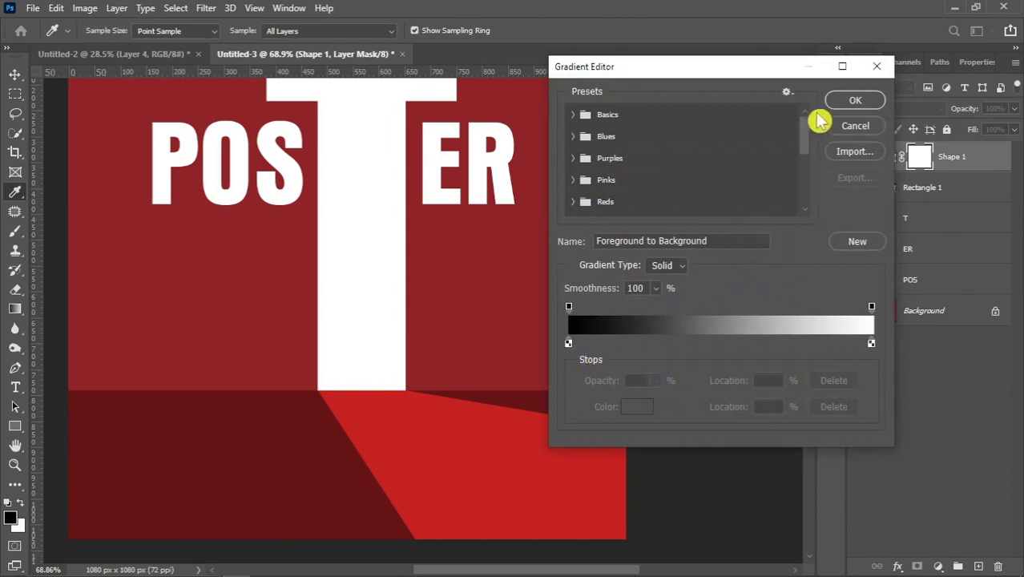
pyautogui.click(853, 101)
# Step: Drag the gradient across Shape 1's mask so the beam fades toward the lower right
pyautogui.moveTo(491, 413); pyautogui.dragTo(471, 347)
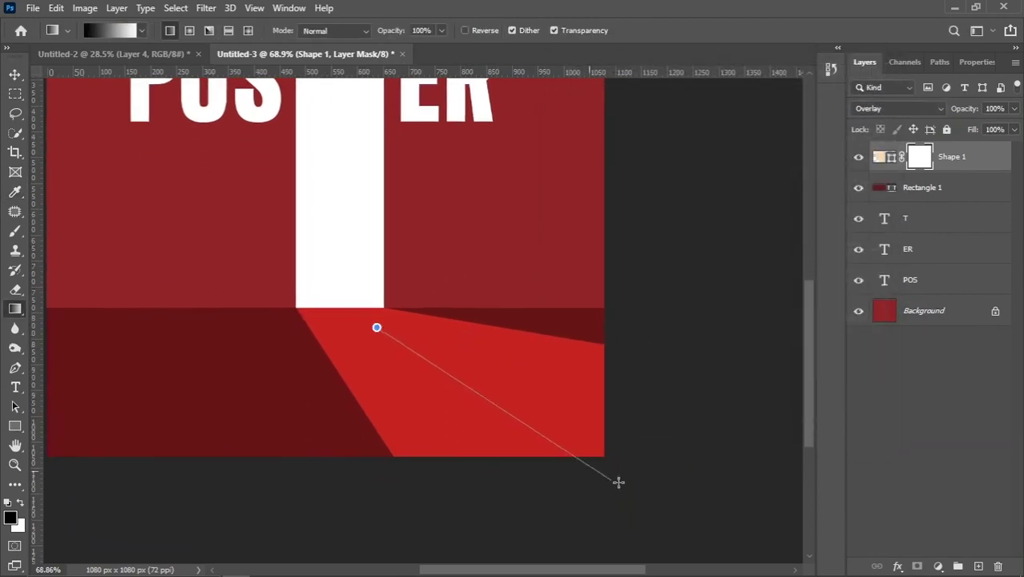
pyautogui.moveTo(503, 419); pyautogui.dragTo(645, 489)
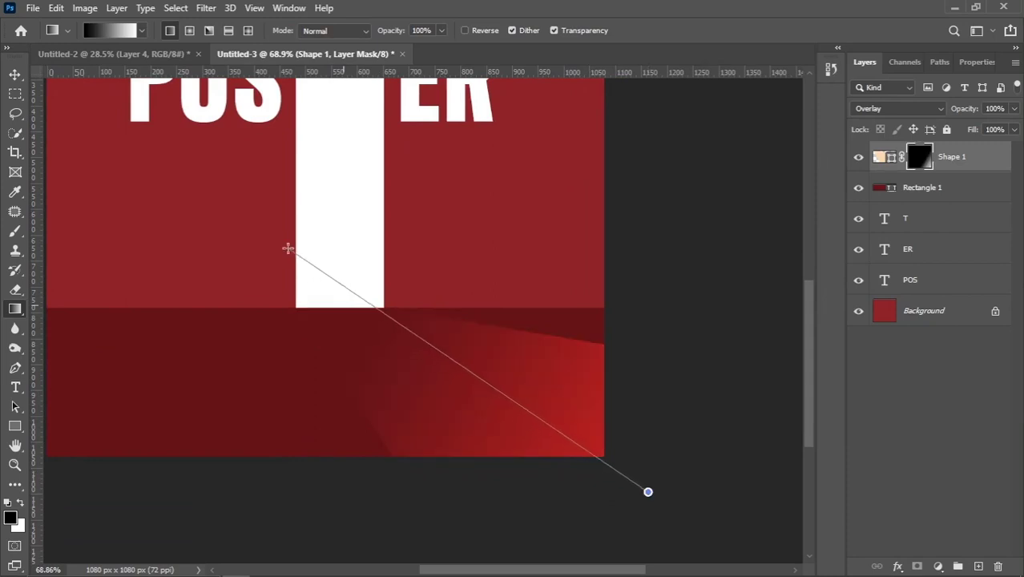
pyautogui.moveTo(577, 445); pyautogui.dragTo(286, 244)
pyautogui.moveTo(563, 435); pyautogui.dragTo(190, 167)
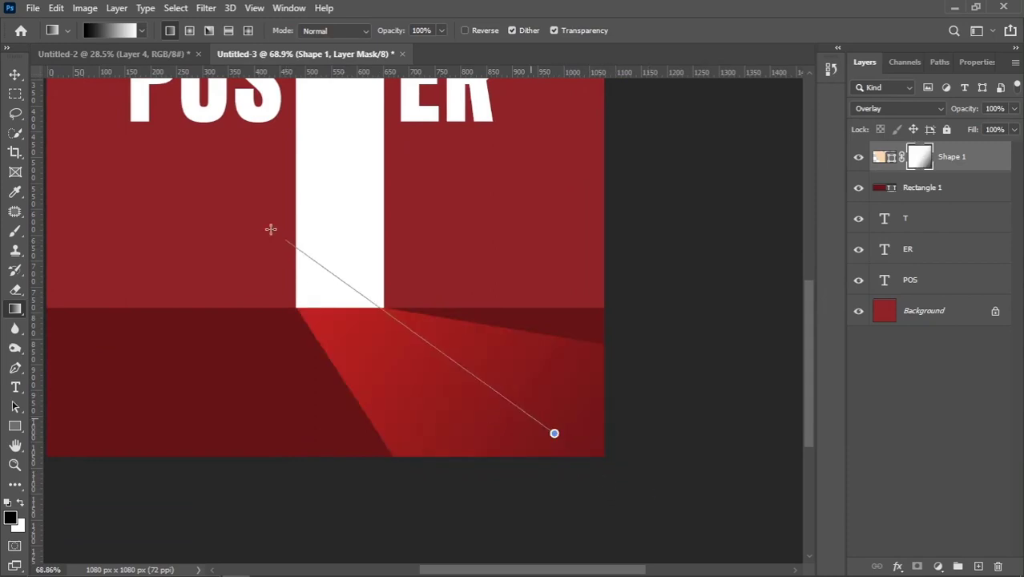
pyautogui.moveTo(568, 456); pyautogui.dragTo(237, 207)
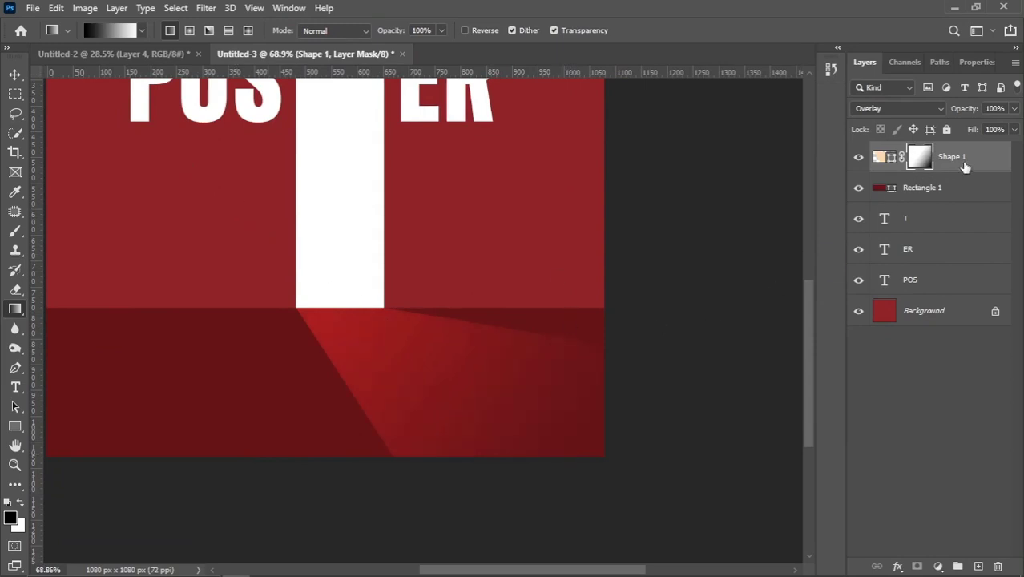
# Step: Duplicate the beam as Shape 1 copy and blend it in Screen mode
pyautogui.moveTo(975, 163); pyautogui.dragTo(957, 565)
pyautogui.click(881, 111)
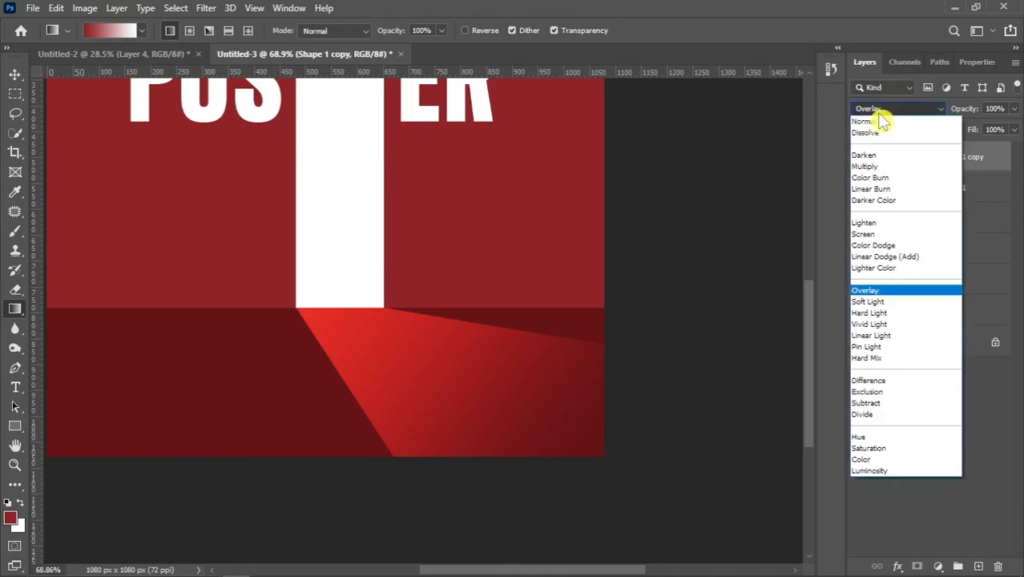
pyautogui.click(868, 234)
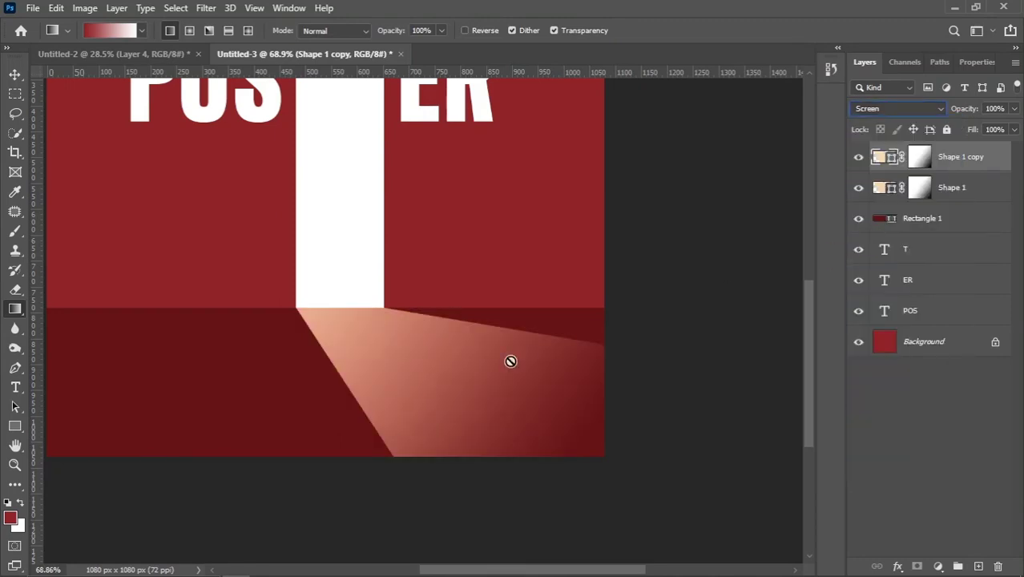
pyautogui.moveTo(509, 336); pyautogui.dragTo(506, 360)
# Step: Target the floor beam's layer mask with the Eraser at a 400 px brush size
pyautogui.click(920, 159)
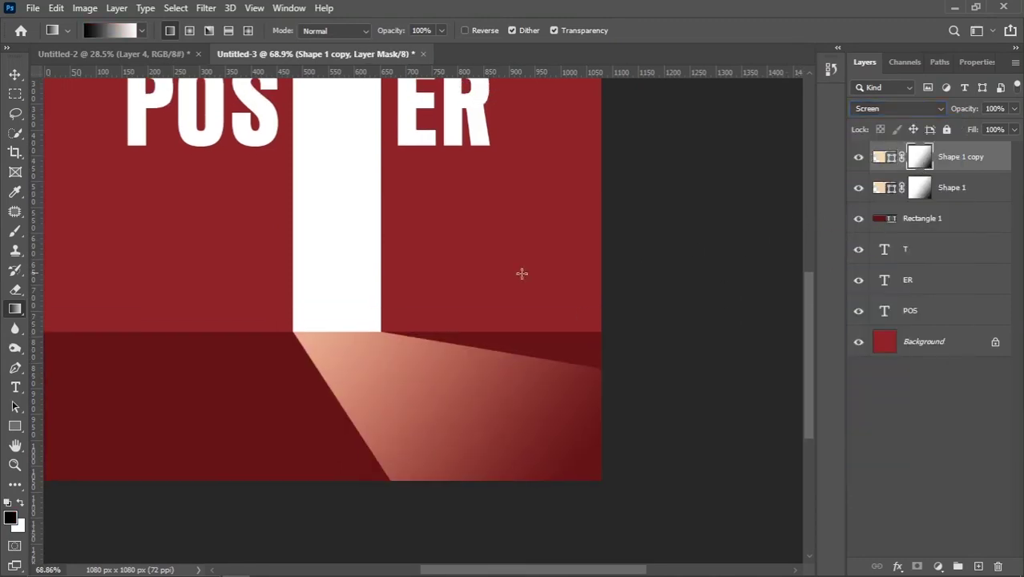
pyautogui.click(11, 293)
pyautogui.click(91, 261)
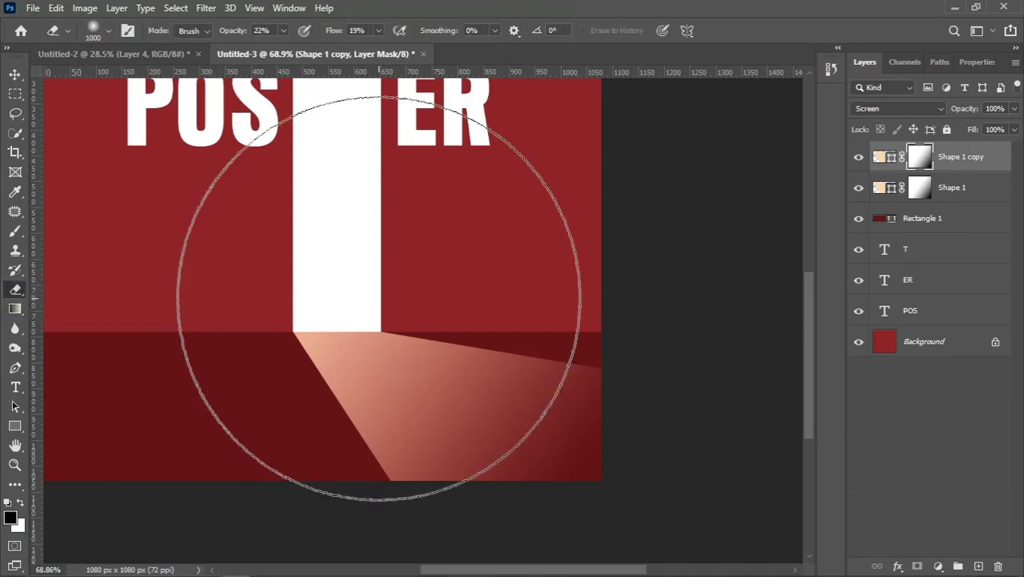
pyautogui.press('[')
pyautogui.press('[')
pyautogui.press('[')
pyautogui.press('[')
pyautogui.press('[')
pyautogui.press('[')
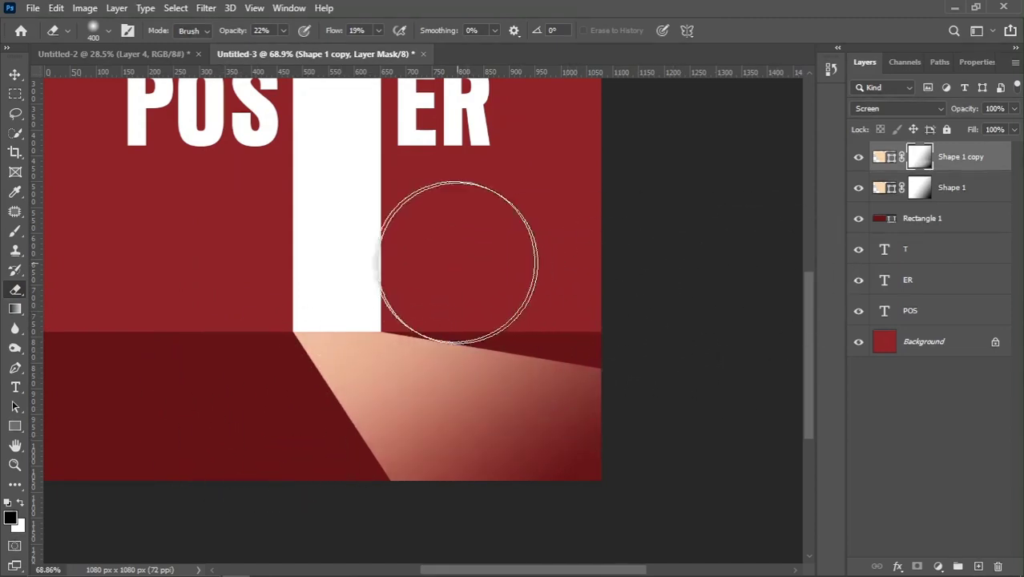
pyautogui.click(15, 73)
# Step: Select the ER text layer in the Layers panel
pyautogui.scroll(-2, 427, 286)
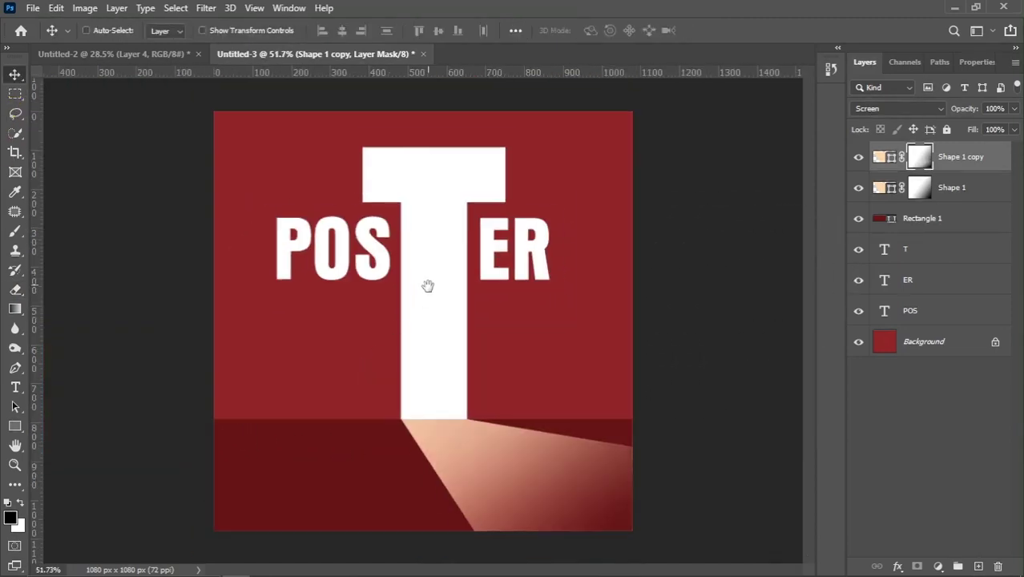
pyautogui.scroll(2, 489, 362)
pyautogui.moveTo(466, 359); pyautogui.dragTo(418, 345)
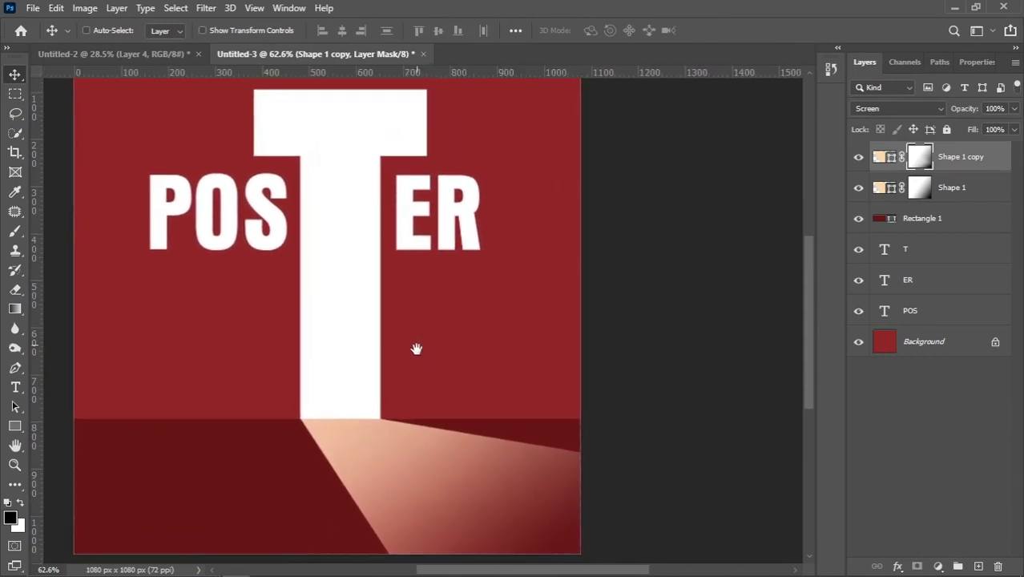
pyautogui.rightClick(342, 237)
pyautogui.click(353, 231)
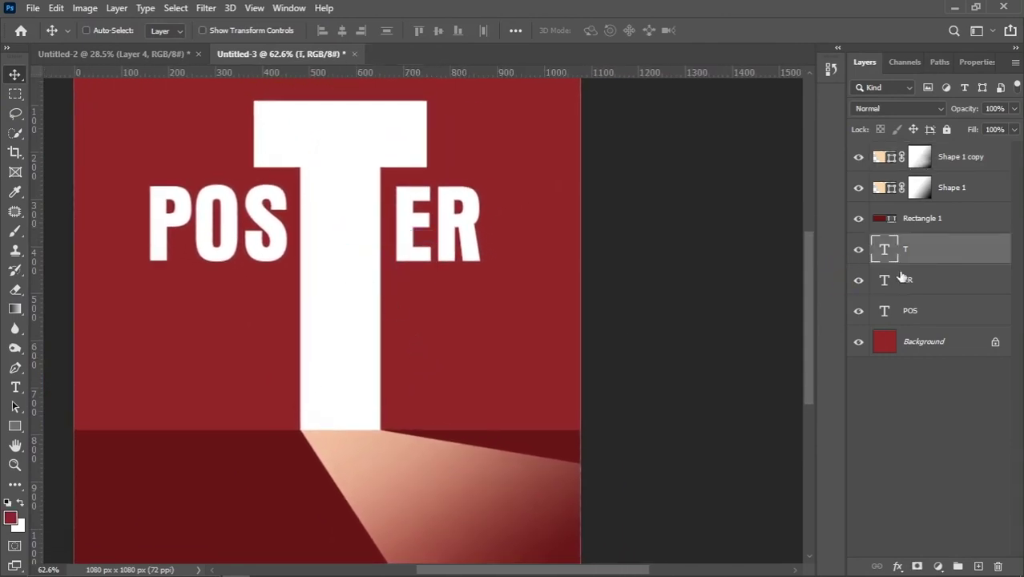
pyautogui.click(933, 282)
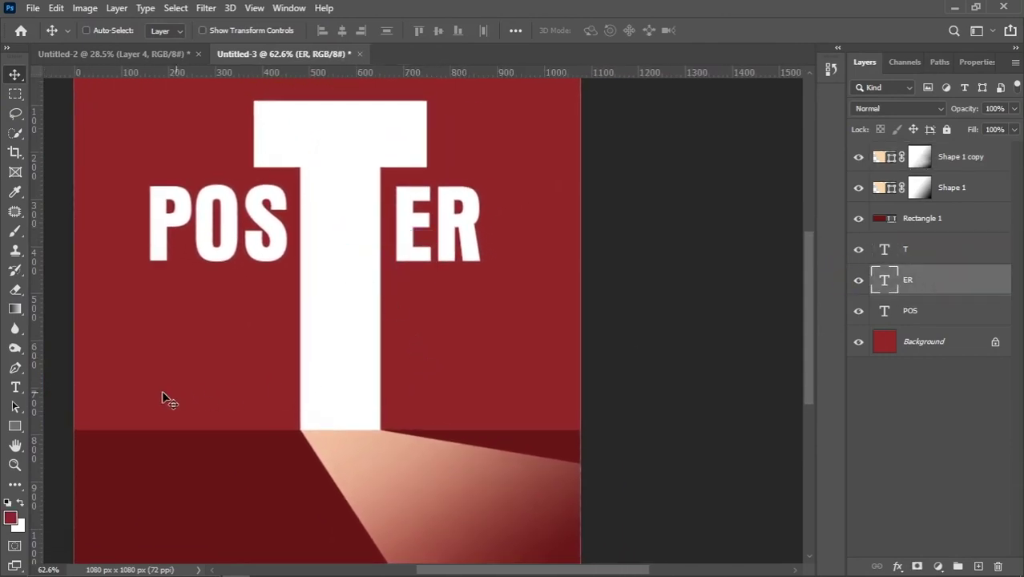
# Step: Draw the Shape 2 beam polygon from the T's top-right corner to the floor, then open its fill colour
pyautogui.click(22, 422)
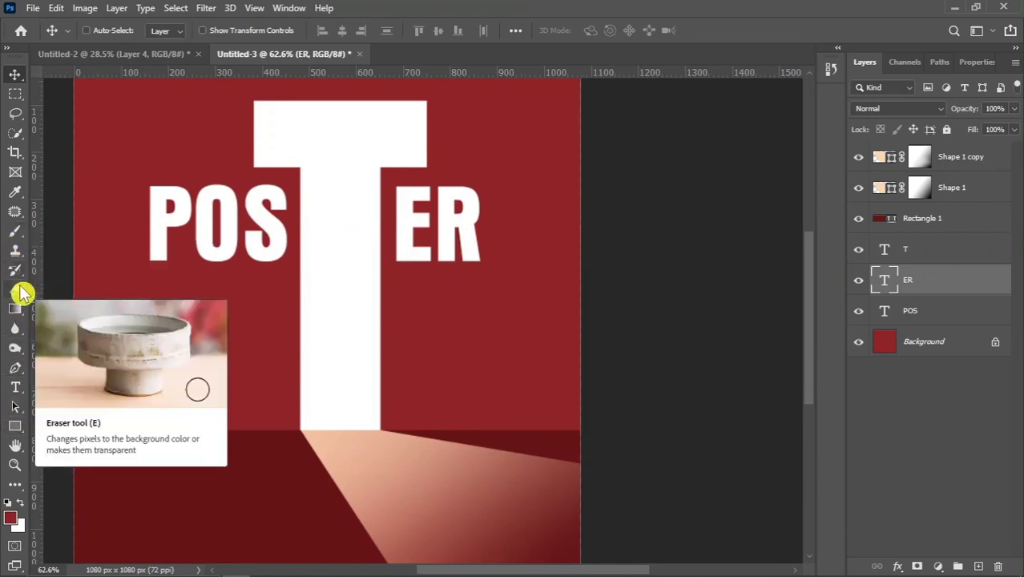
pyautogui.click(16, 368)
pyautogui.click(72, 368)
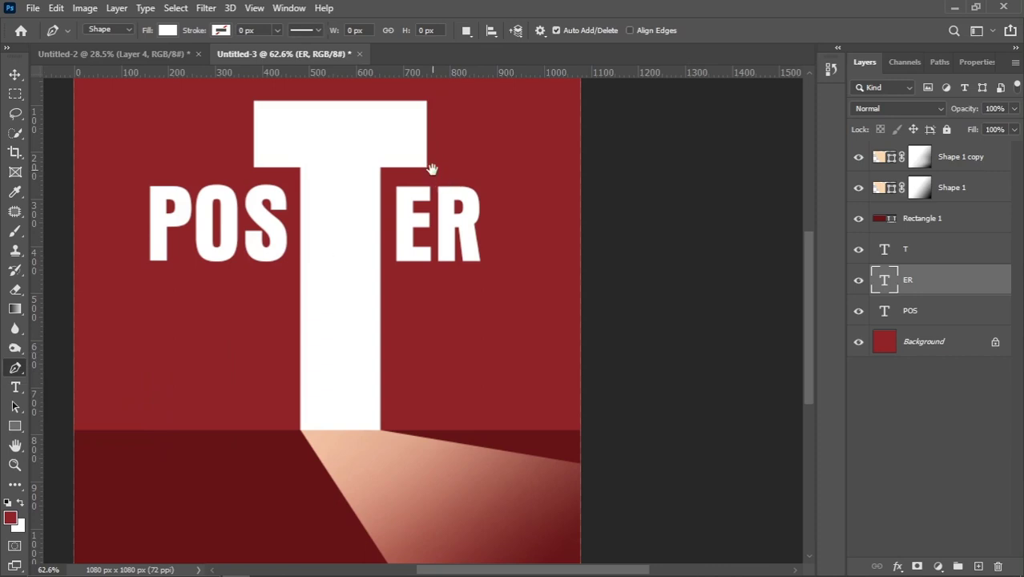
pyautogui.hscroll(1, 420, 144)
pyautogui.click(410, 104)
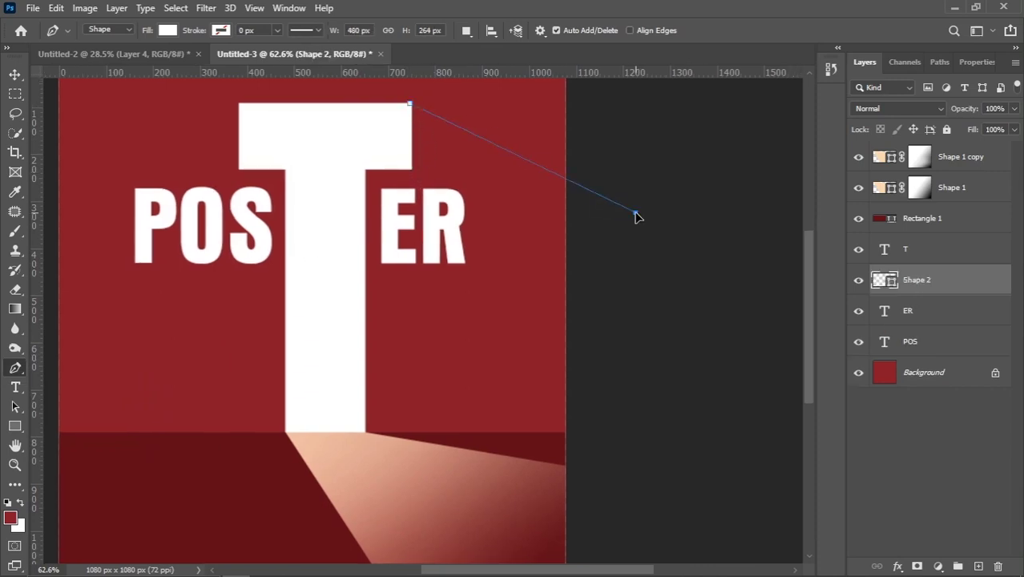
pyautogui.click(616, 482)
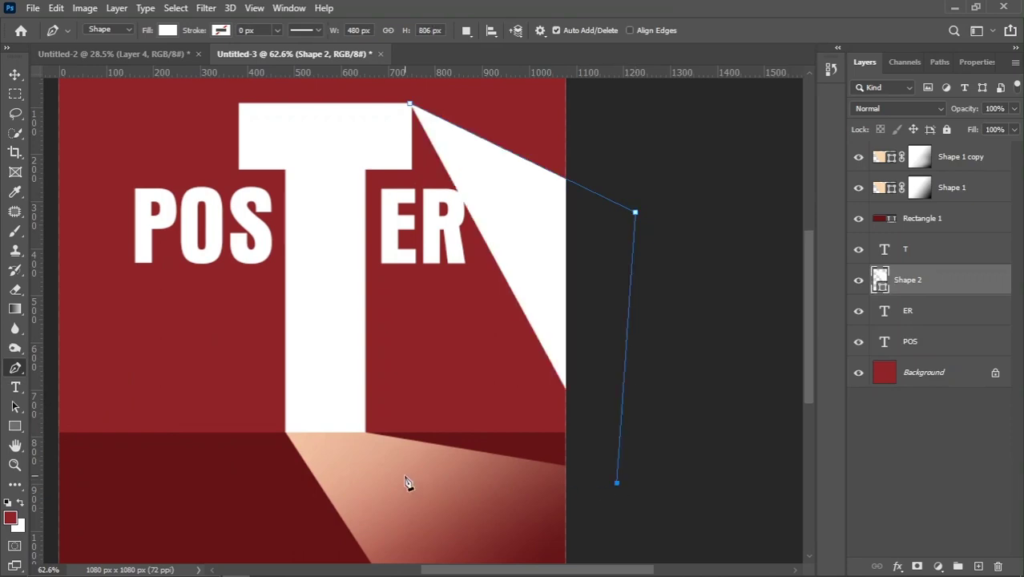
pyautogui.click(404, 475)
pyautogui.click(329, 368)
pyautogui.click(355, 150)
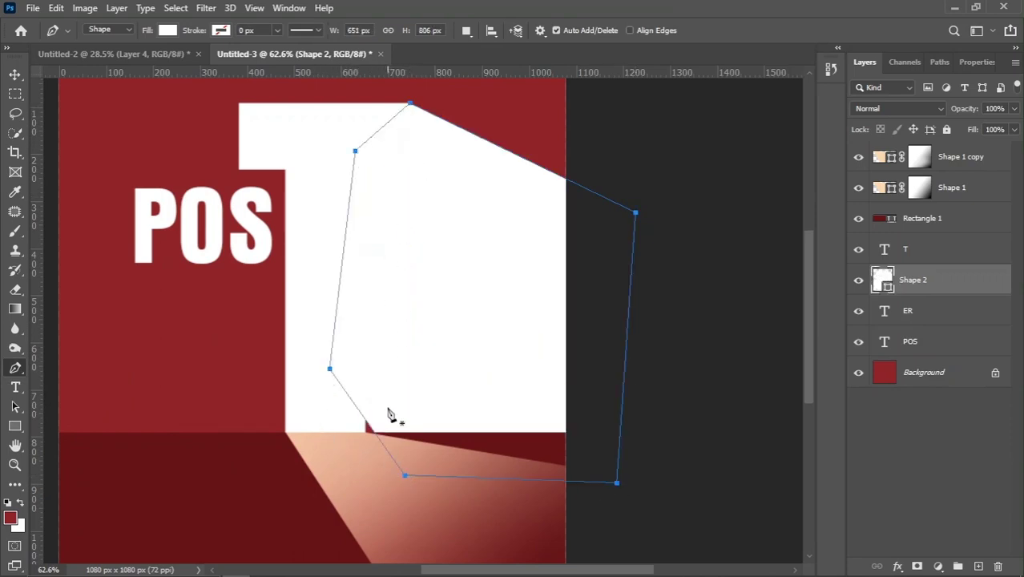
pyautogui.moveTo(330, 370); pyautogui.dragTo(323, 425)
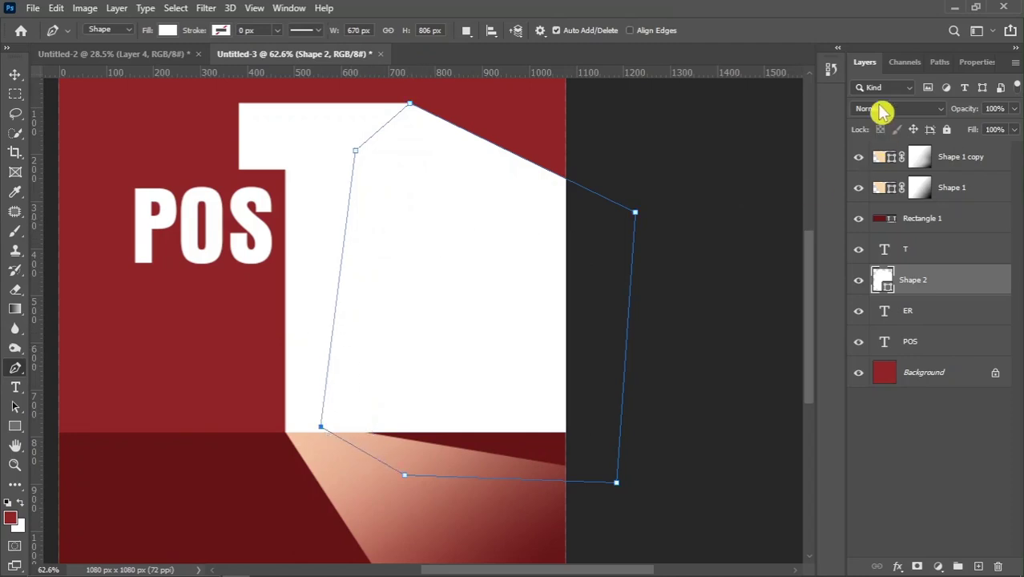
pyautogui.doubleClick(882, 282)
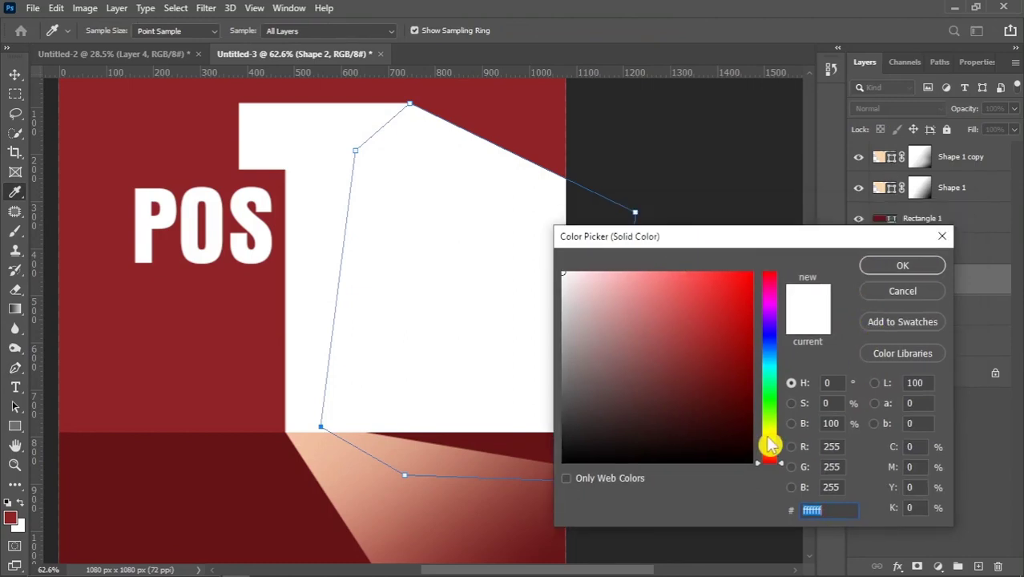
# Step: Set Shape 2's fill colour to peach #ffe2c2
pyautogui.click(769, 441)
pyautogui.click(608, 273)
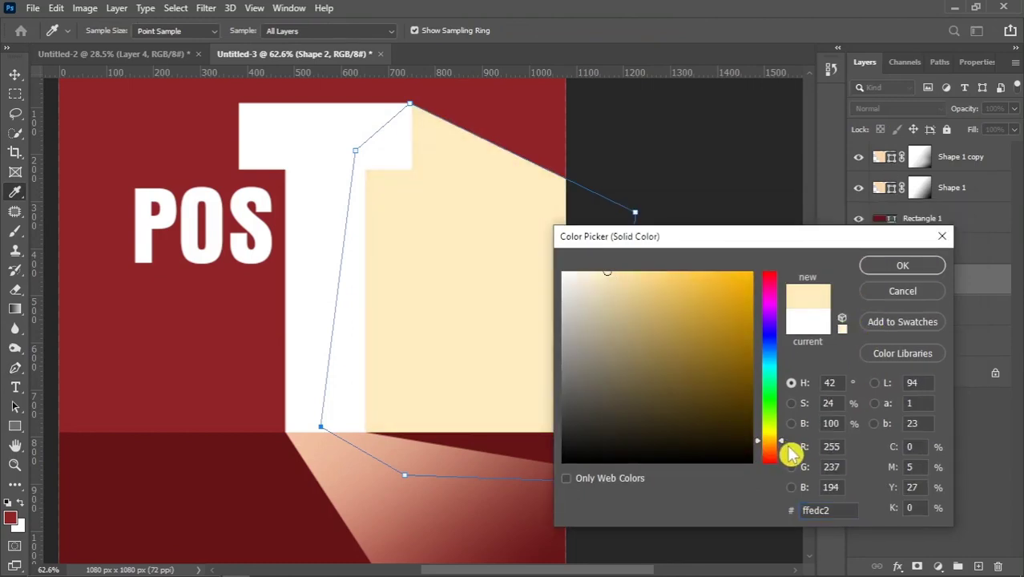
pyautogui.moveTo(779, 440); pyautogui.dragTo(778, 446)
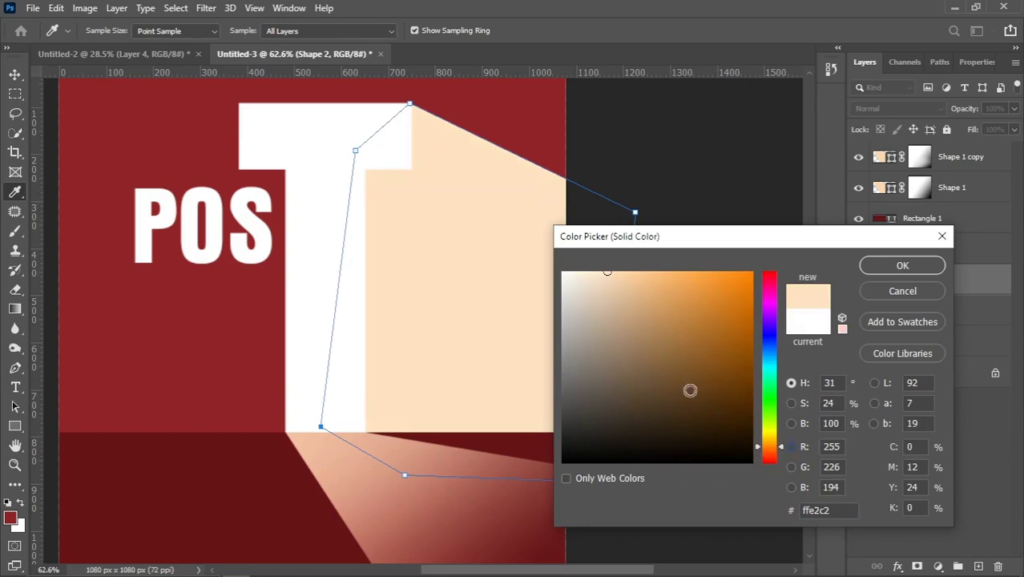
pyautogui.click(902, 267)
# Step: Blend Shape 2 in Screen mode and delete the empty Shape 3 layer
pyautogui.click(896, 109)
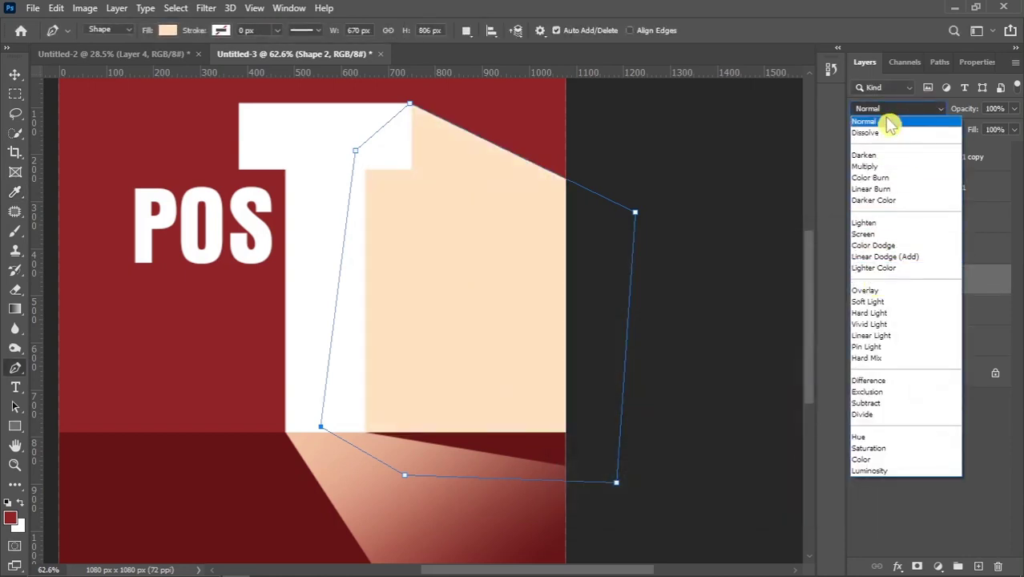
pyautogui.click(865, 233)
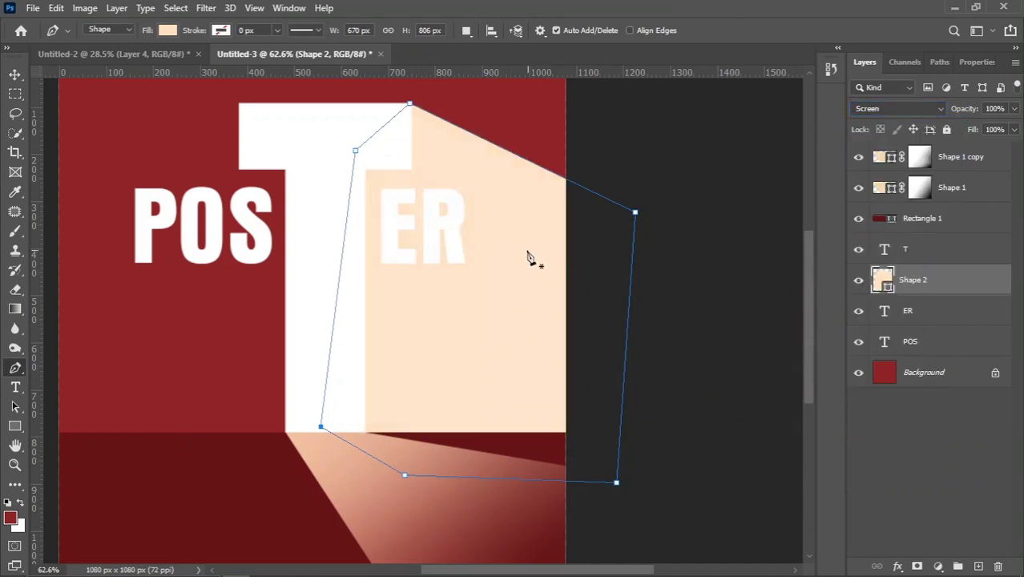
pyautogui.click(15, 74)
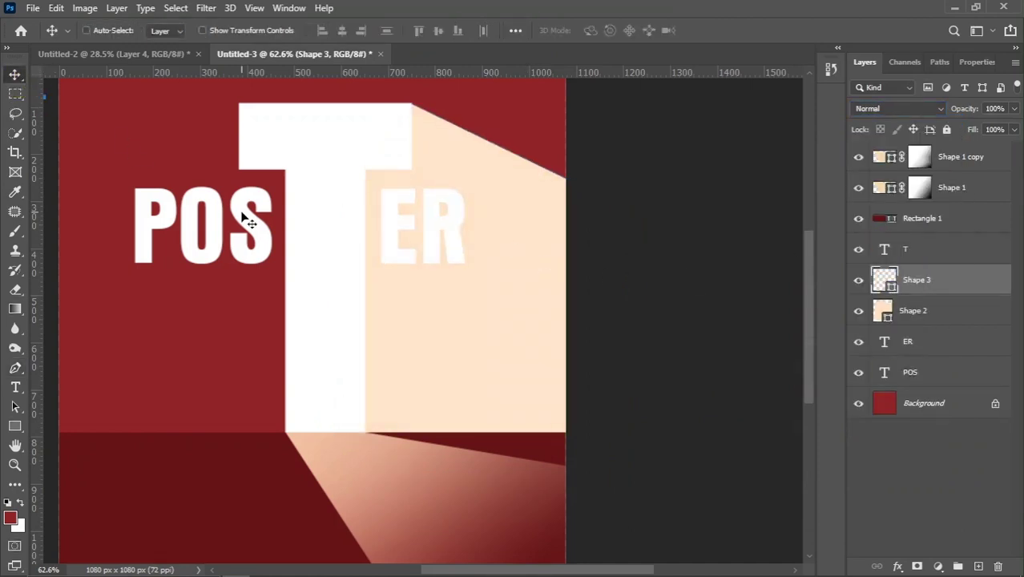
pyautogui.hotkey('ctrl', '0')
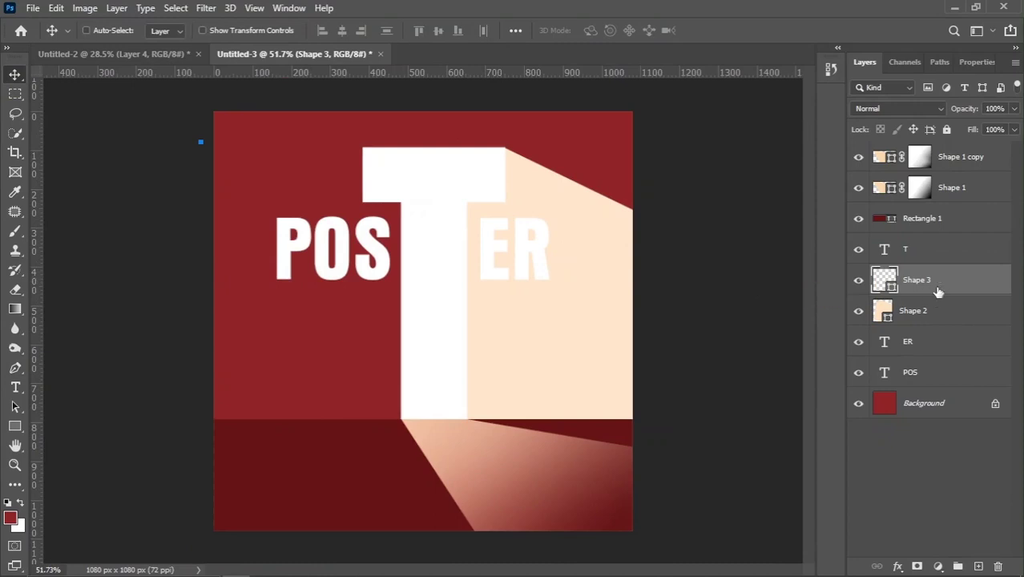
pyautogui.moveTo(937, 290); pyautogui.dragTo(999, 569)
pyautogui.scroll(2, 512, 247)
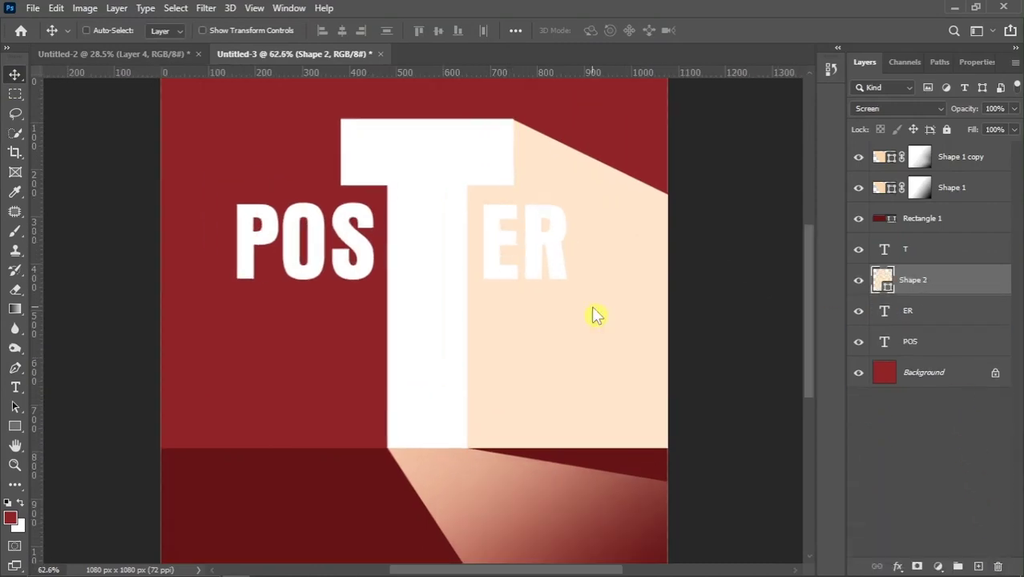
# Step: Add a mask to Shape 2 and gradient-fade it so the beam is brightest near the T
pyautogui.click(917, 567)
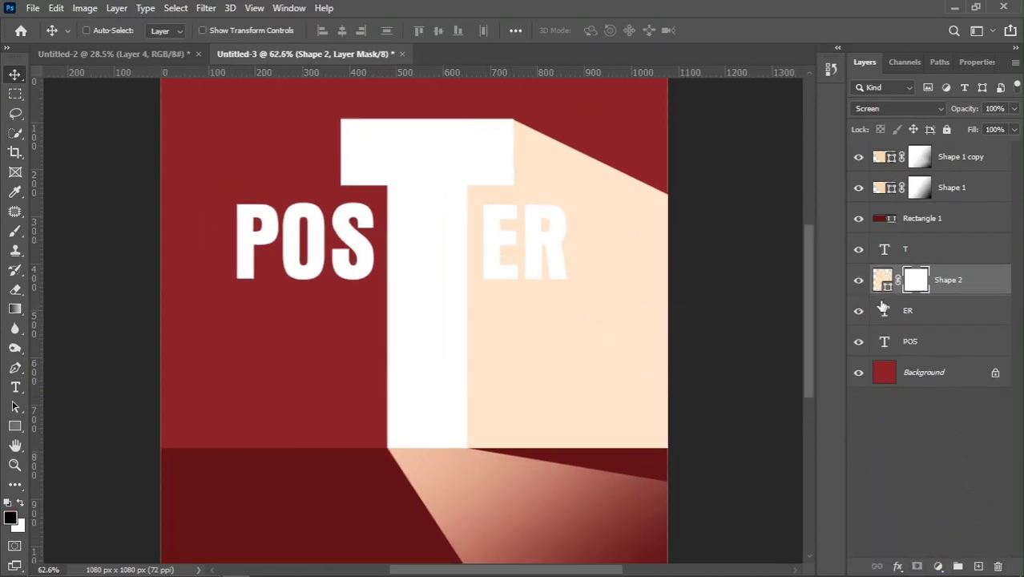
pyautogui.click(15, 310)
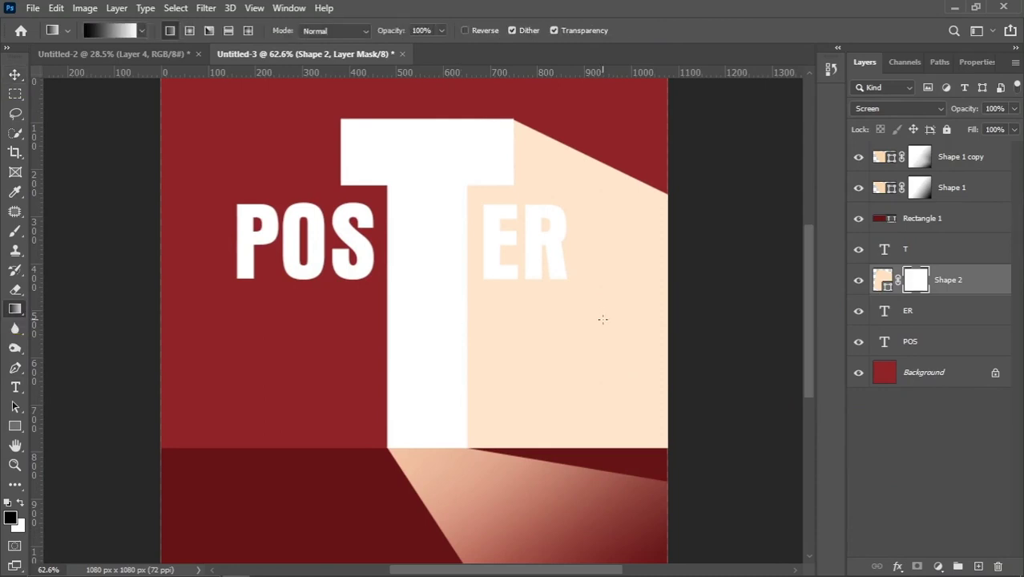
pyautogui.moveTo(366, 201); pyautogui.dragTo(326, 173)
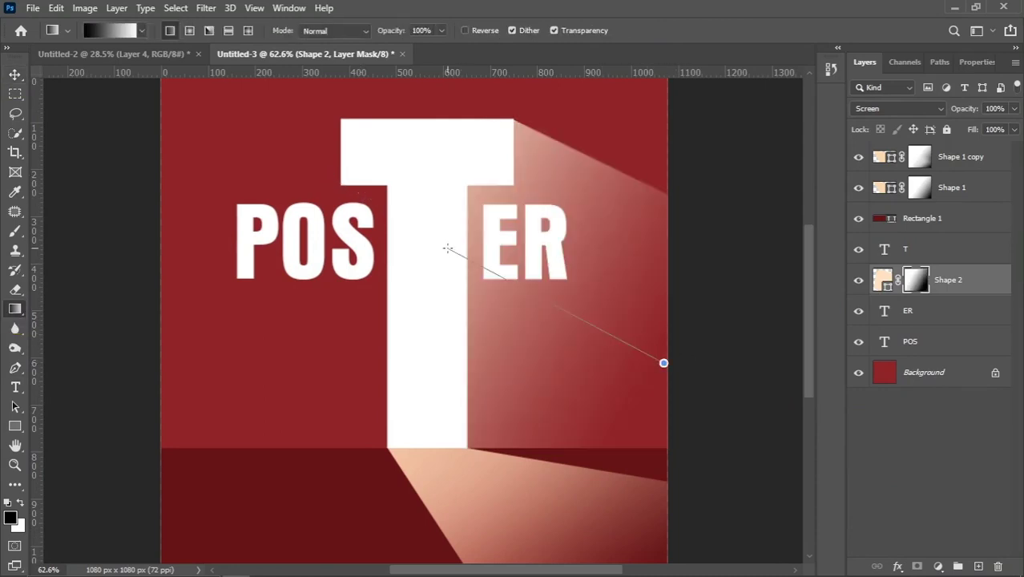
pyautogui.moveTo(421, 214); pyautogui.dragTo(421, 226)
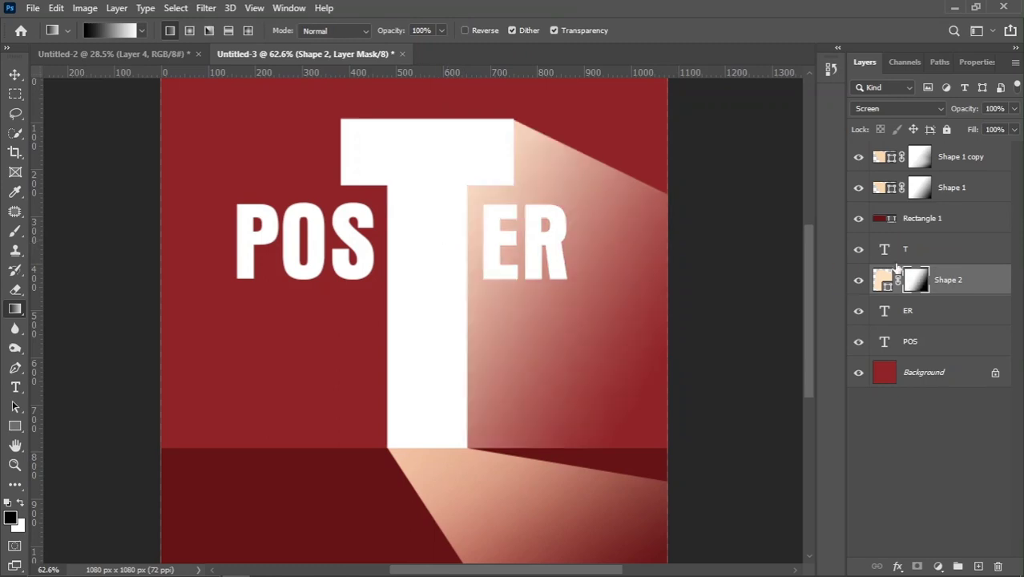
# Step: Soften the lower part of Shape 2's mask with a 600 px eraser, then make white the painting colour
pyautogui.press('e')
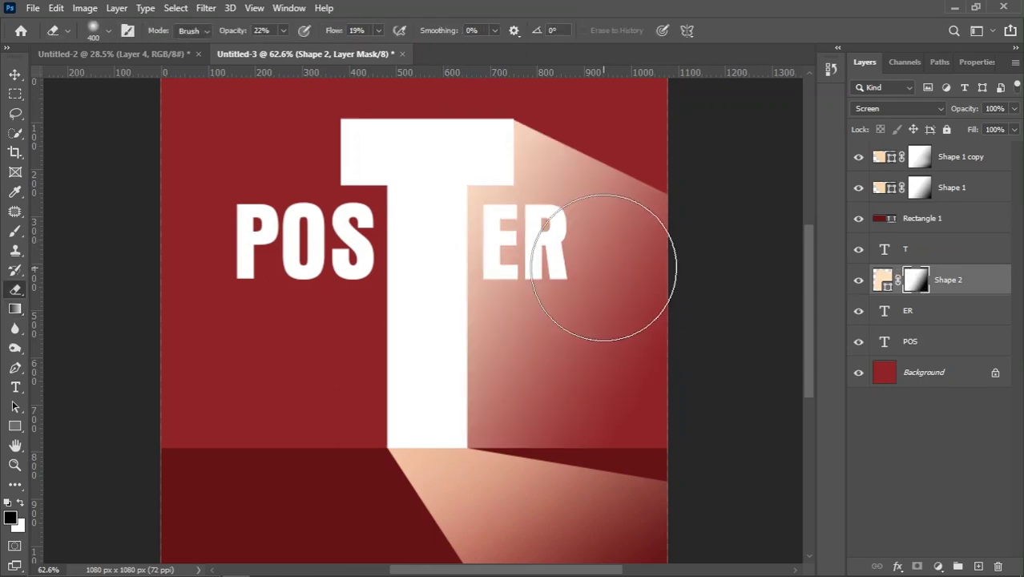
pyautogui.press(']')
pyautogui.press(']')
pyautogui.moveTo(612, 201); pyautogui.dragTo(612, 446)
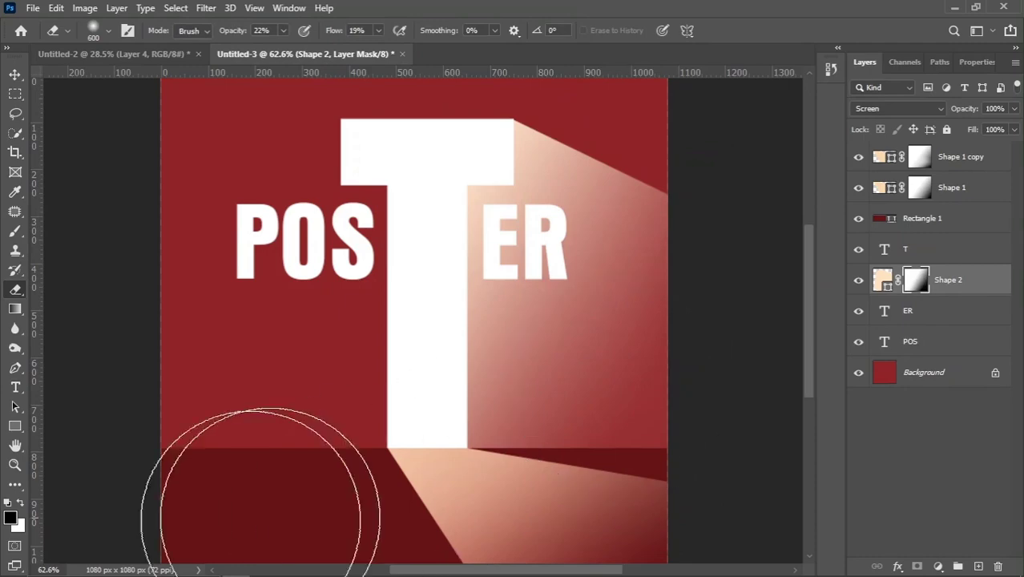
pyautogui.click(22, 503)
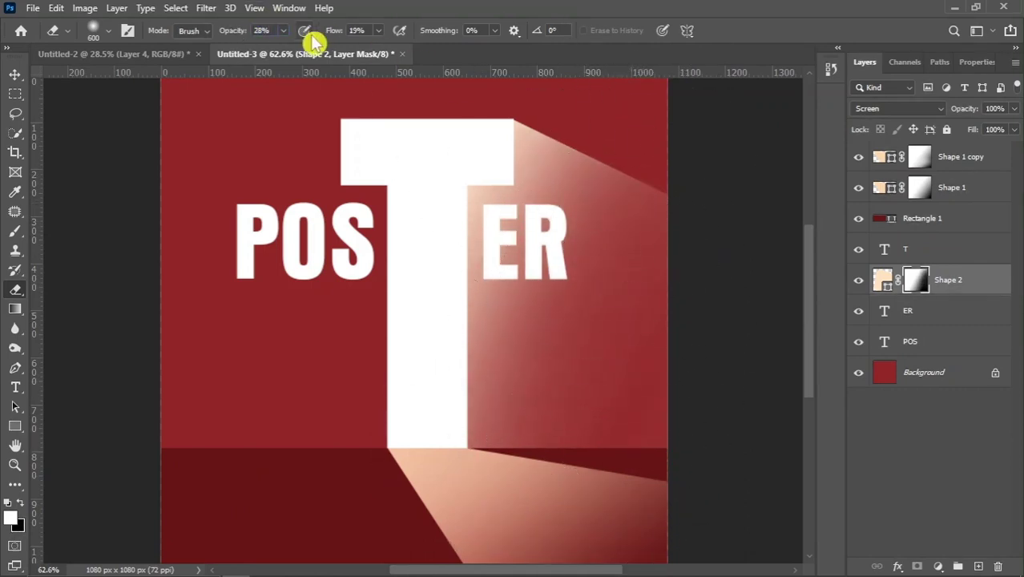
pyautogui.scroll(-2, 294, 130)
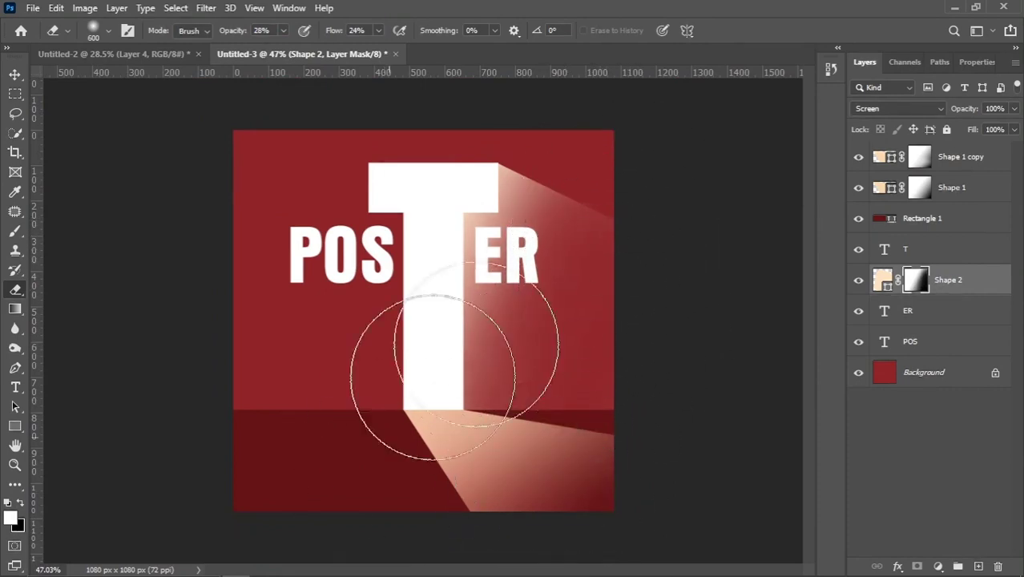
pyautogui.click(14, 74)
# Step: Duplicate Shape 2 and set the original Shape 2 to Overlay blending
pyautogui.scroll(2, 590, 213)
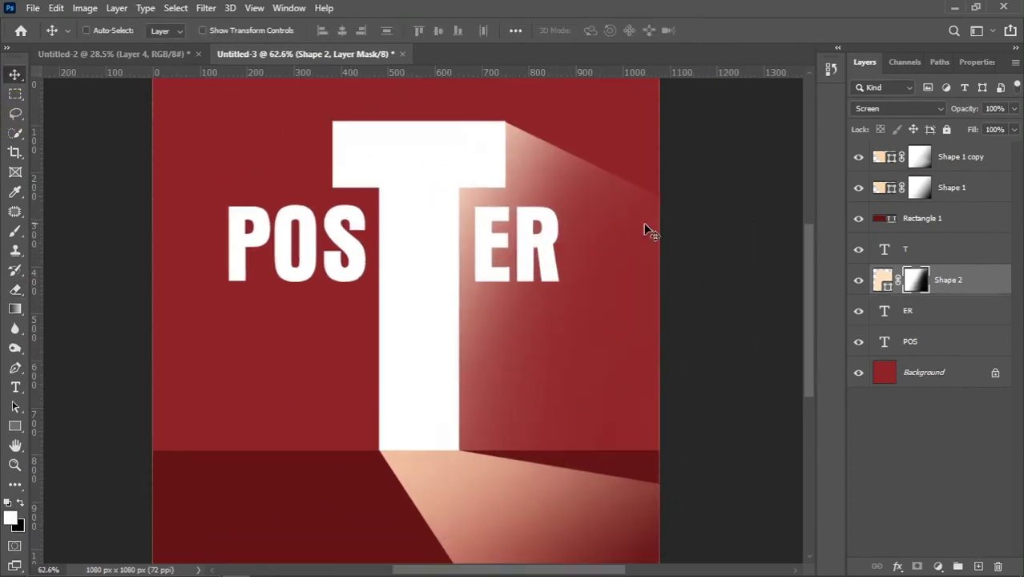
pyautogui.click(917, 112)
pyautogui.click(917, 112)
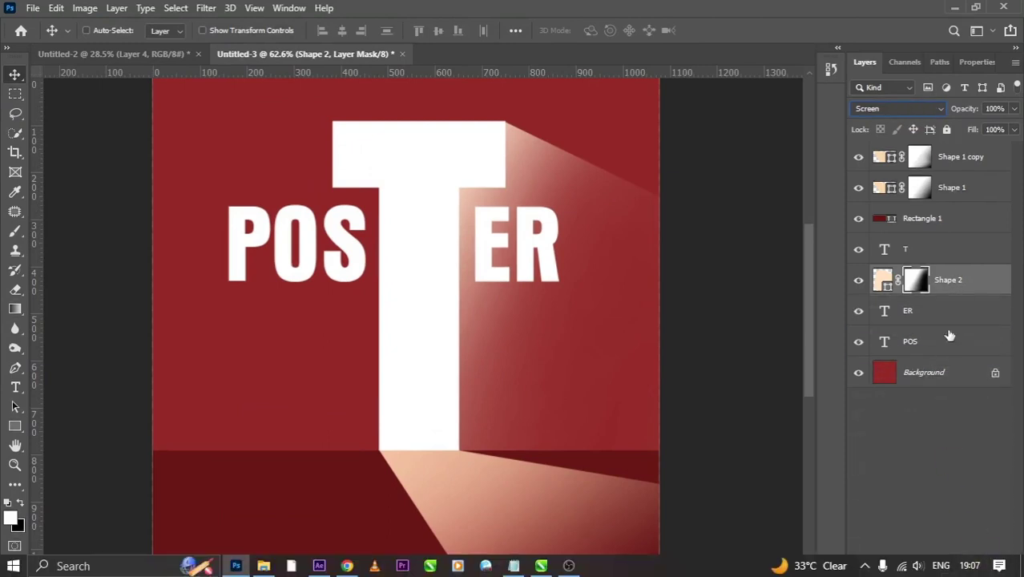
pyautogui.hotkey('ctrl', 'j')
pyautogui.click(971, 311)
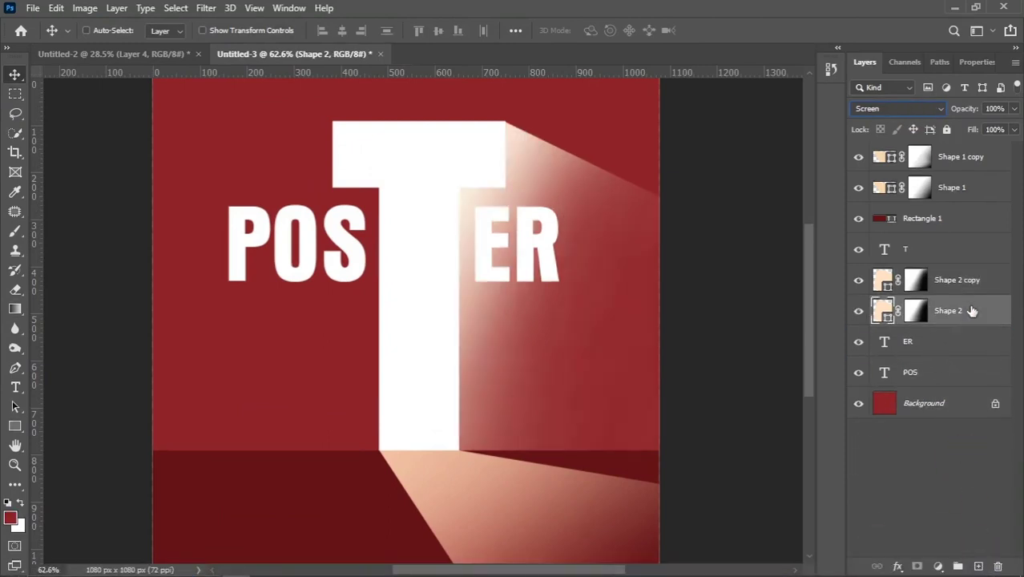
pyautogui.click(913, 112)
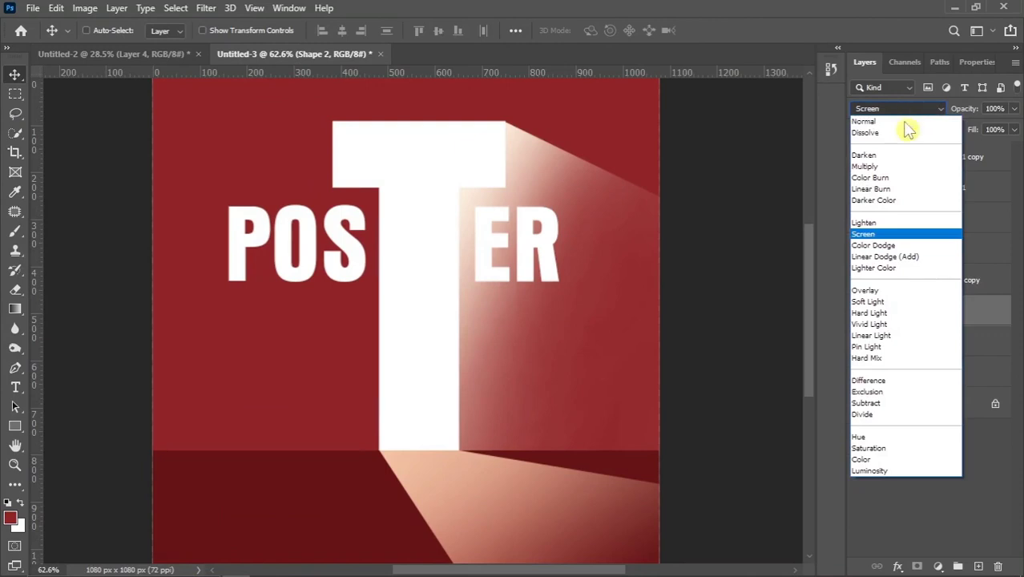
pyautogui.click(870, 292)
# Step: Lower Shape 2 copy's opacity to 90%
pyautogui.click(859, 282)
pyautogui.click(858, 282)
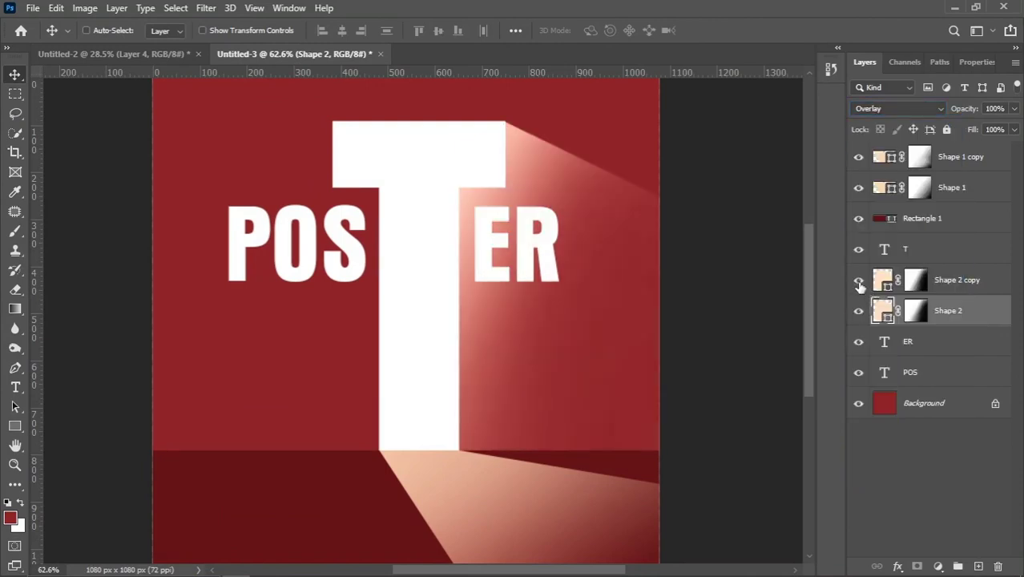
pyautogui.click(885, 285)
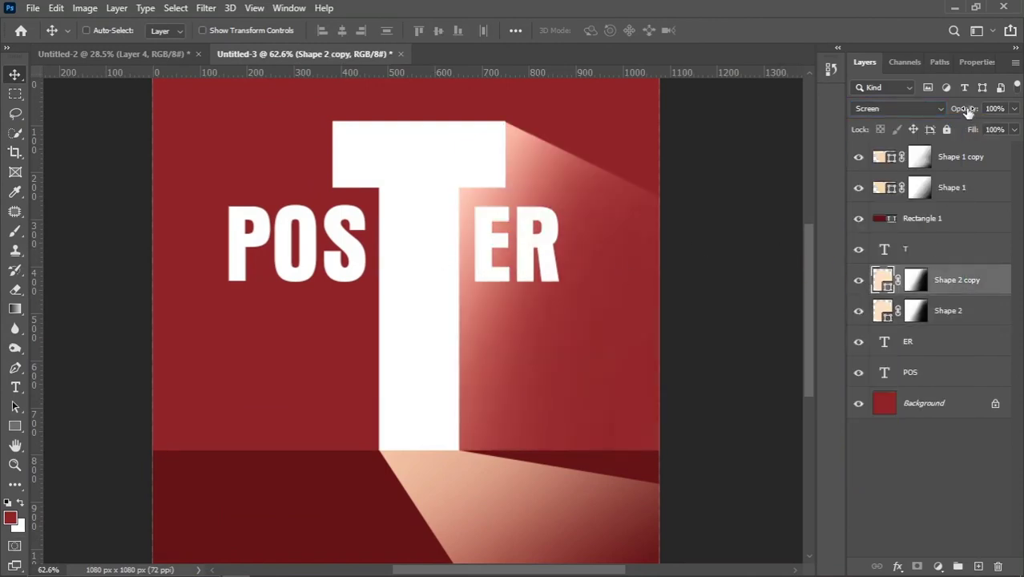
pyautogui.moveTo(967, 112); pyautogui.dragTo(960, 113)
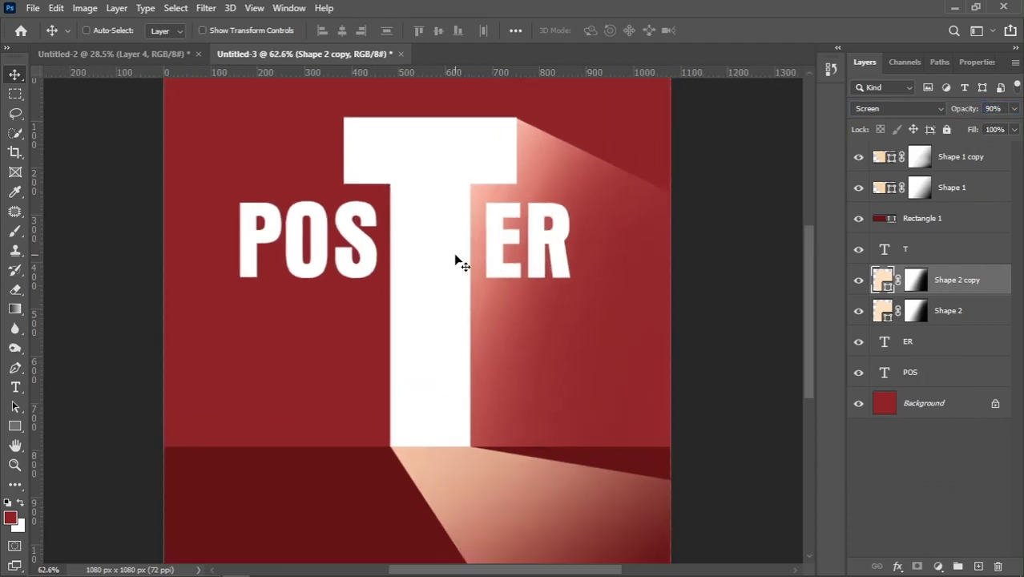
pyautogui.keyDown('ctrl'); pyautogui.click(459, 265); pyautogui.keyUp('ctrl')
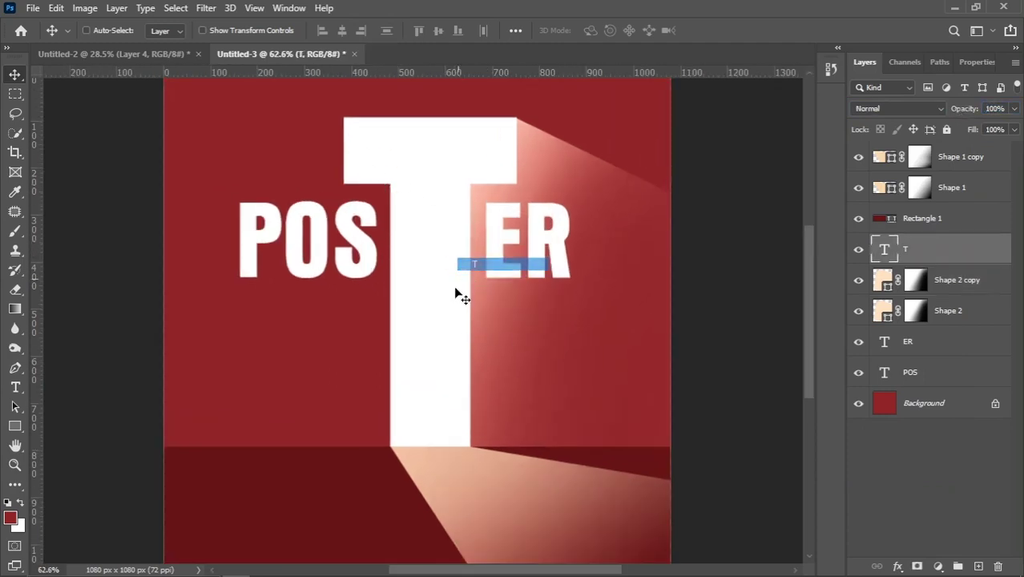
# Step: Add an Outer Glow to the T layer, keeping white colour and Screen mode
pyautogui.rightClick(951, 254)
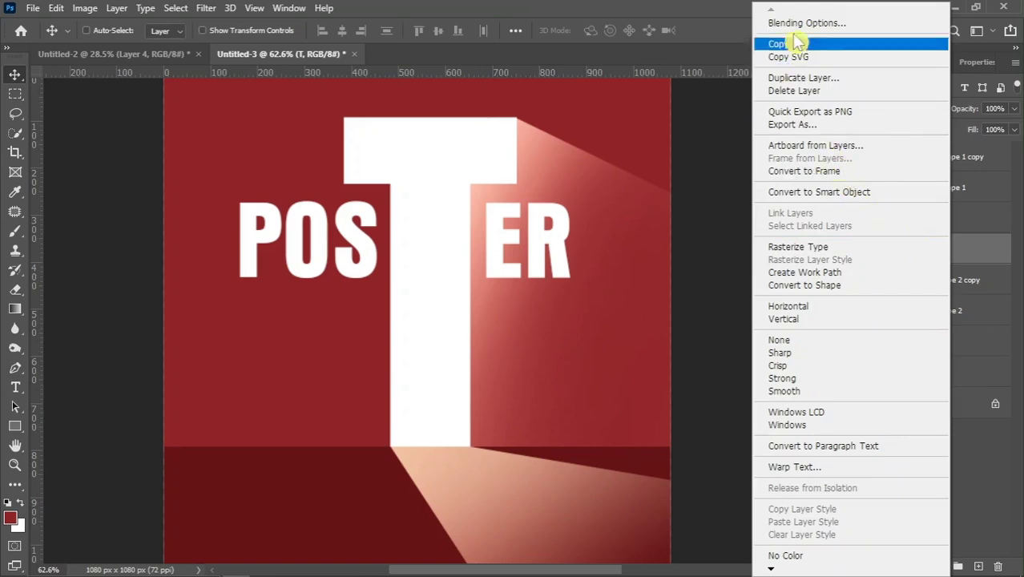
pyautogui.click(801, 22)
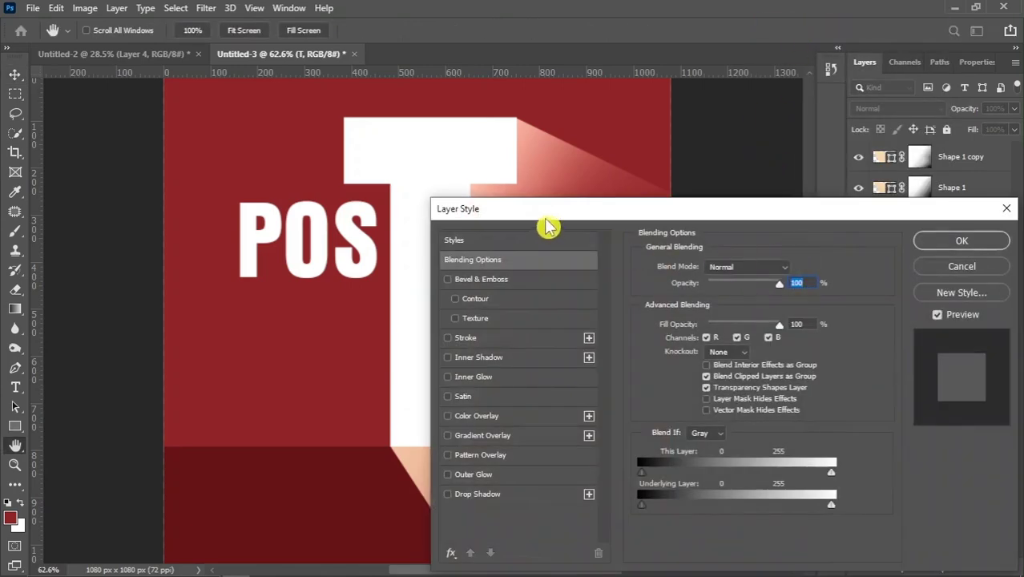
pyautogui.moveTo(550, 210); pyautogui.dragTo(631, 181)
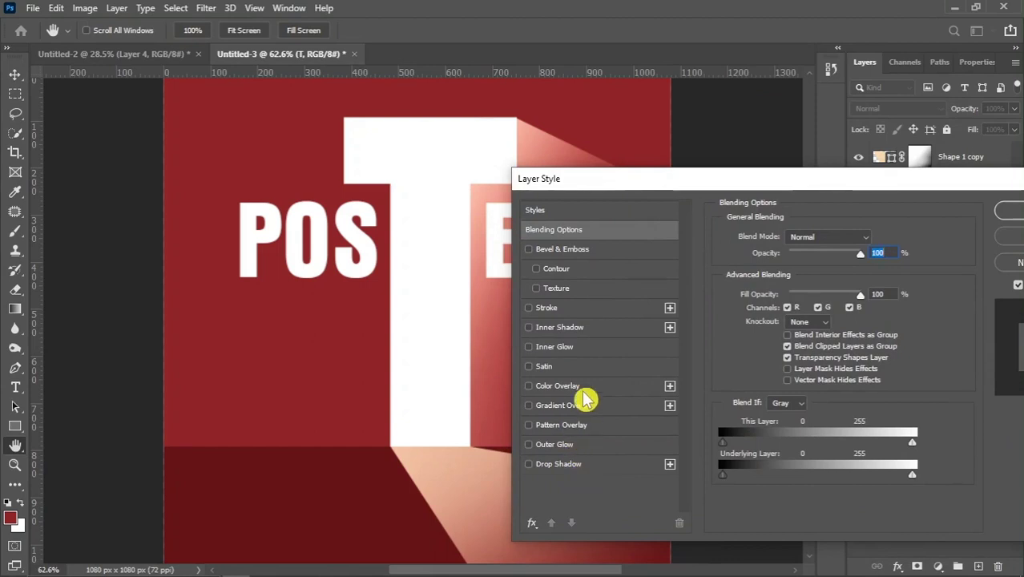
pyautogui.click(560, 445)
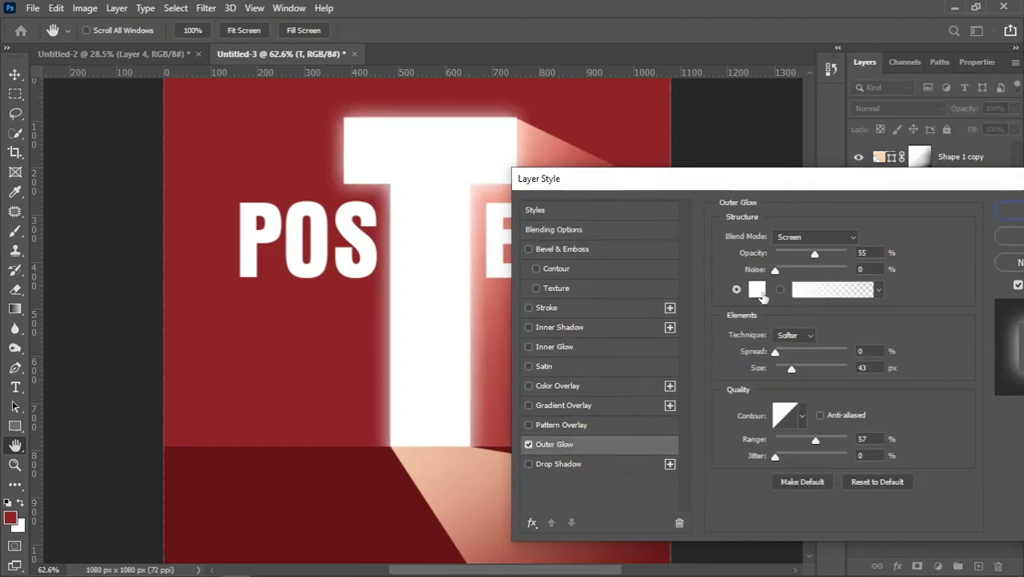
pyautogui.click(757, 290)
pyautogui.click(897, 266)
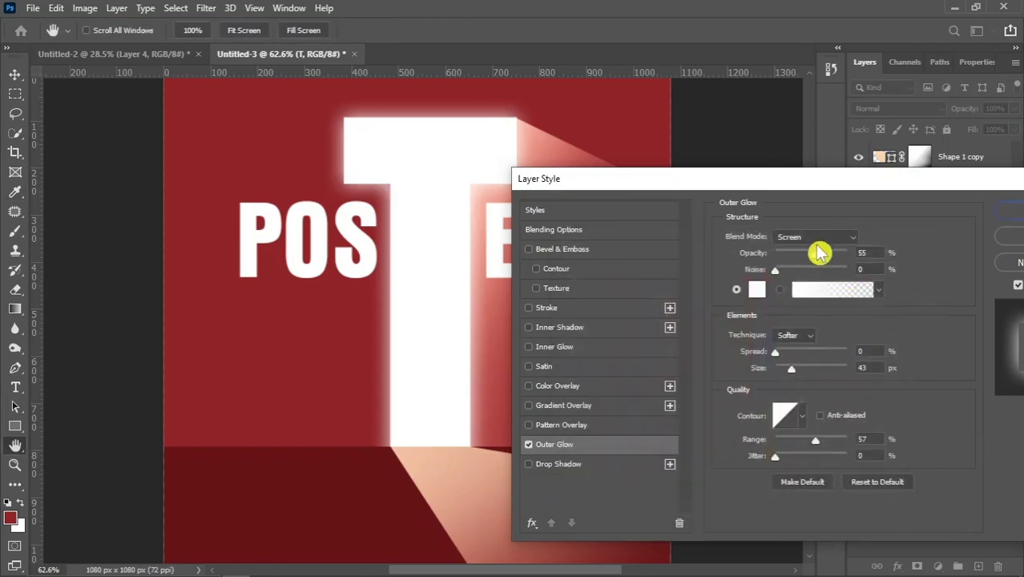
pyautogui.click(814, 237)
pyautogui.click(801, 325)
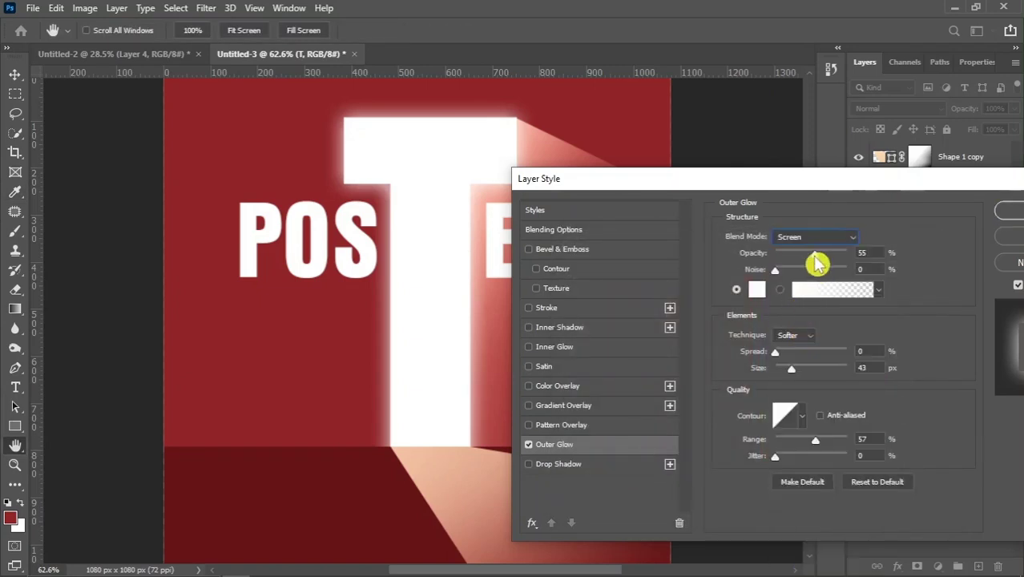
# Step: Set the glow to 52% opacity, 29 px size with a little noise, and apply it
pyautogui.moveTo(815, 255); pyautogui.dragTo(806, 255)
pyautogui.moveTo(792, 368); pyautogui.dragTo(789, 368)
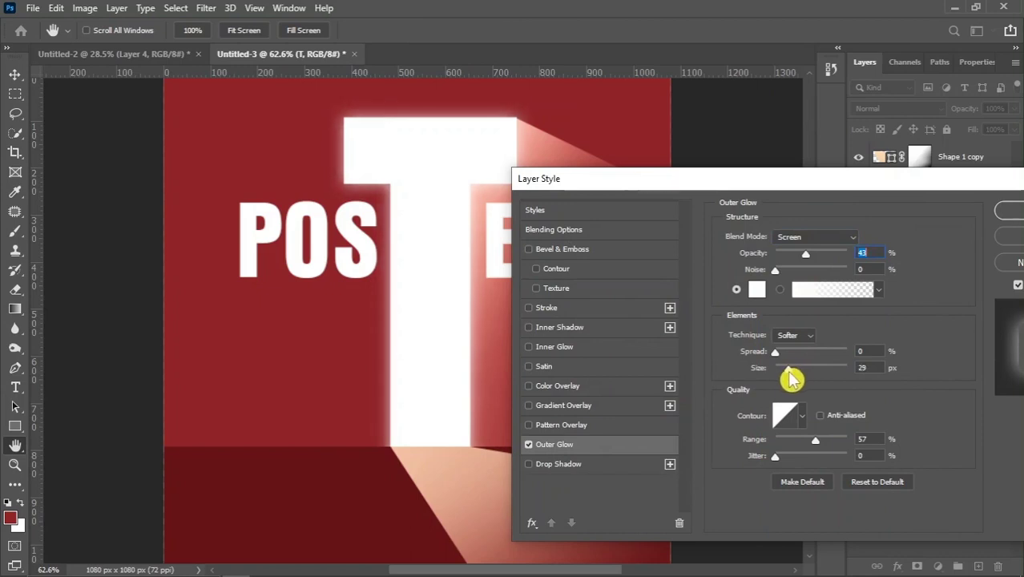
pyautogui.click(789, 369)
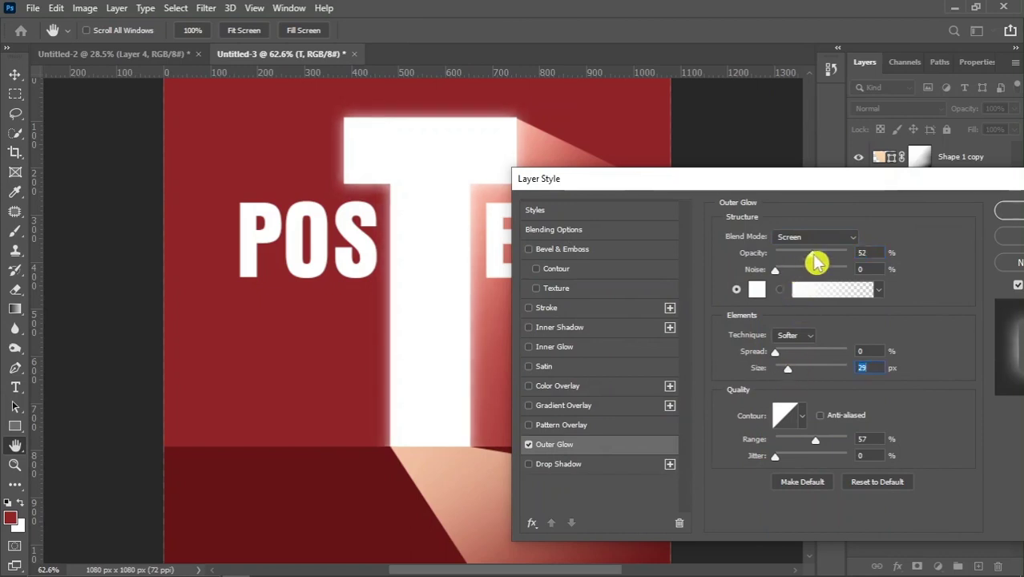
pyautogui.click(813, 254)
pyautogui.moveTo(777, 272); pyautogui.dragTo(781, 272)
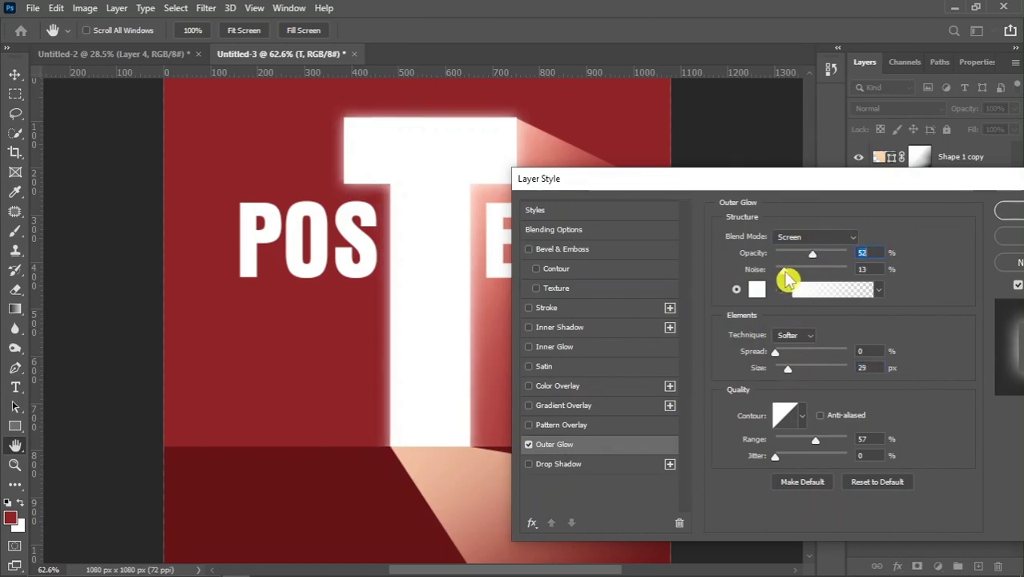
pyautogui.click(774, 272)
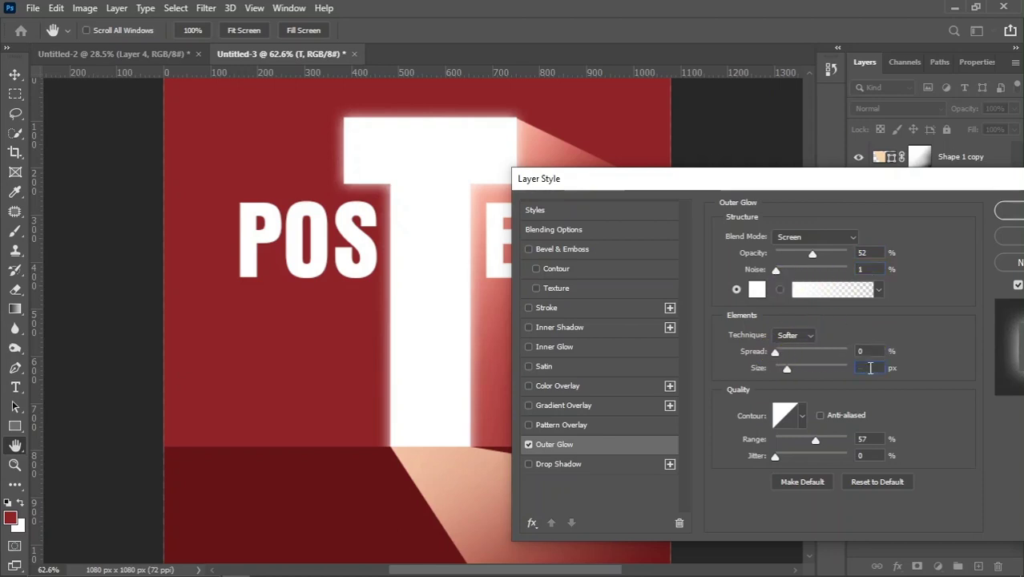
pyautogui.click(869, 367)
pyautogui.write('28')
pyautogui.click(1003, 211)
# Step: Fit the poster in view and select the Shape 2 copy beam layer
pyautogui.press('v')
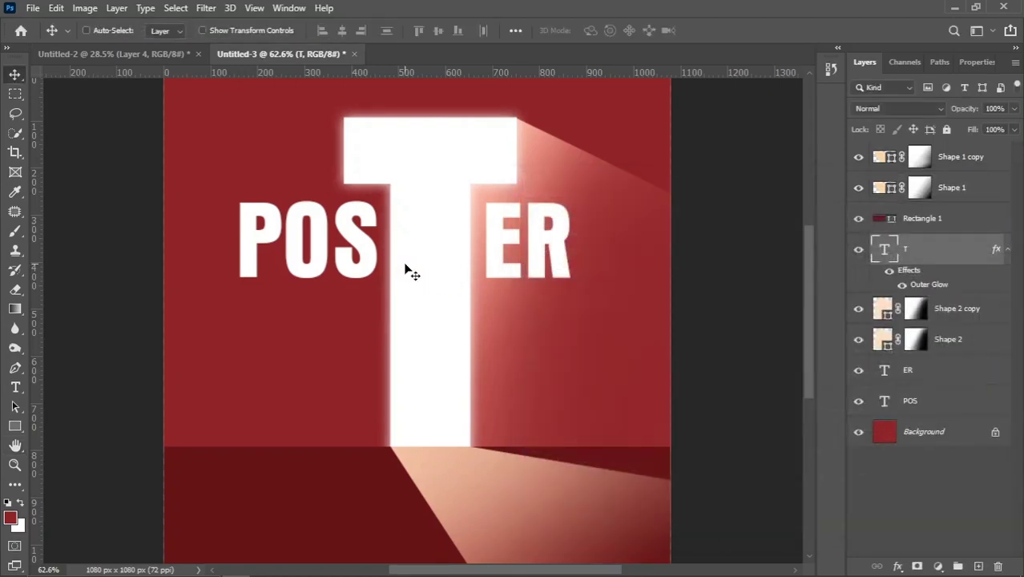
pyautogui.hotkey('ctrl', '0')
pyautogui.scroll(2, 551, 321)
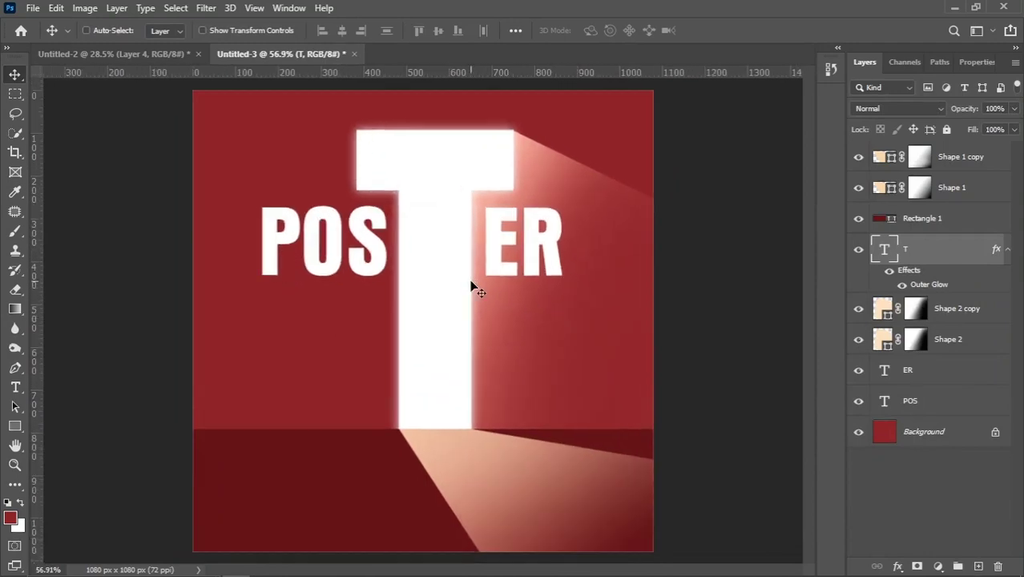
pyautogui.rightClick(502, 353)
pyautogui.click(889, 273)
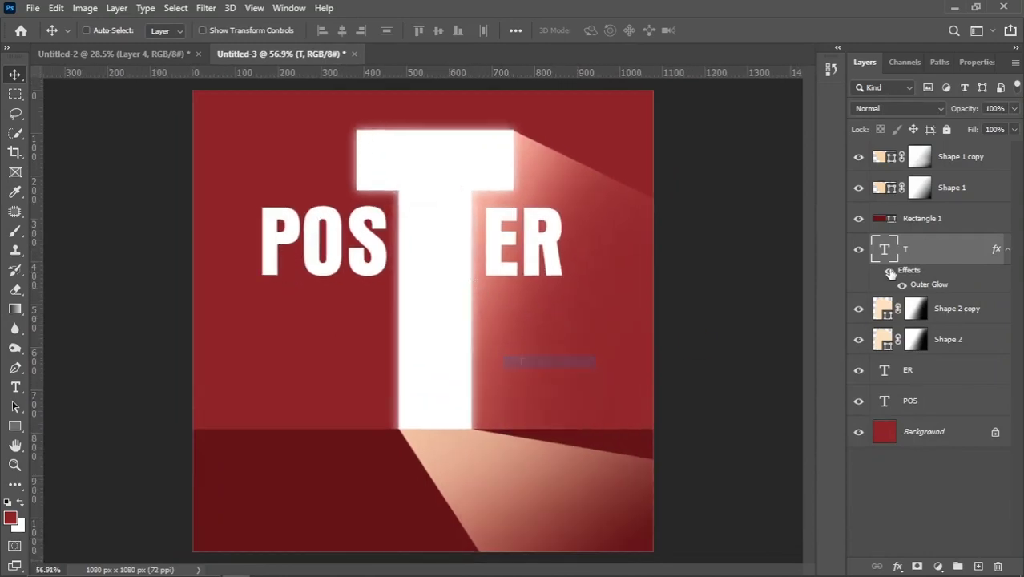
pyautogui.click(953, 348)
pyautogui.click(957, 310)
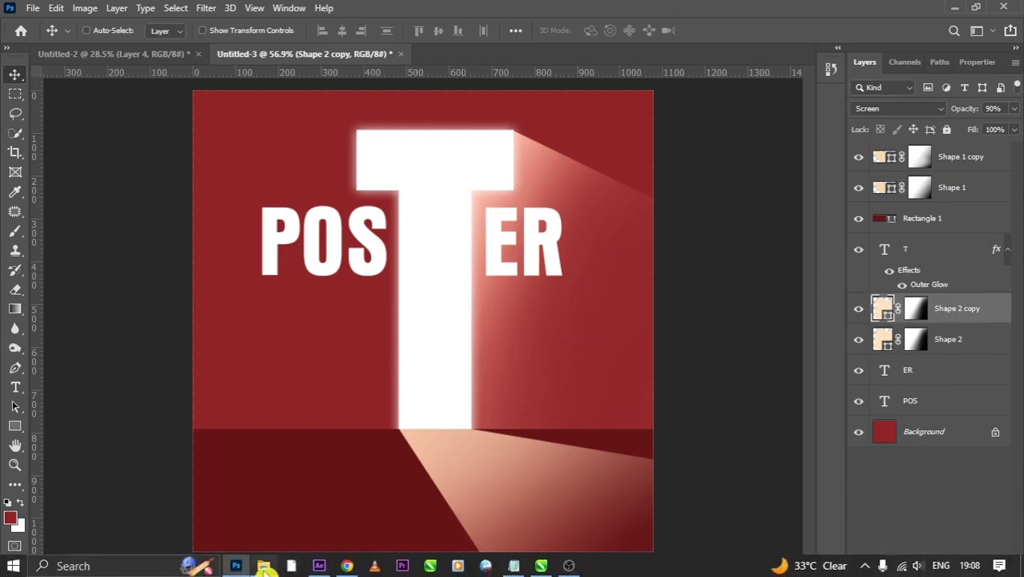
# Step: Place the pexels-cottonbro-9665193 starry photo rotated -90°, scaled to about 28.68%, right of the T
pyautogui.click(263, 569)
pyautogui.moveTo(466, 272); pyautogui.dragTo(506, 307)
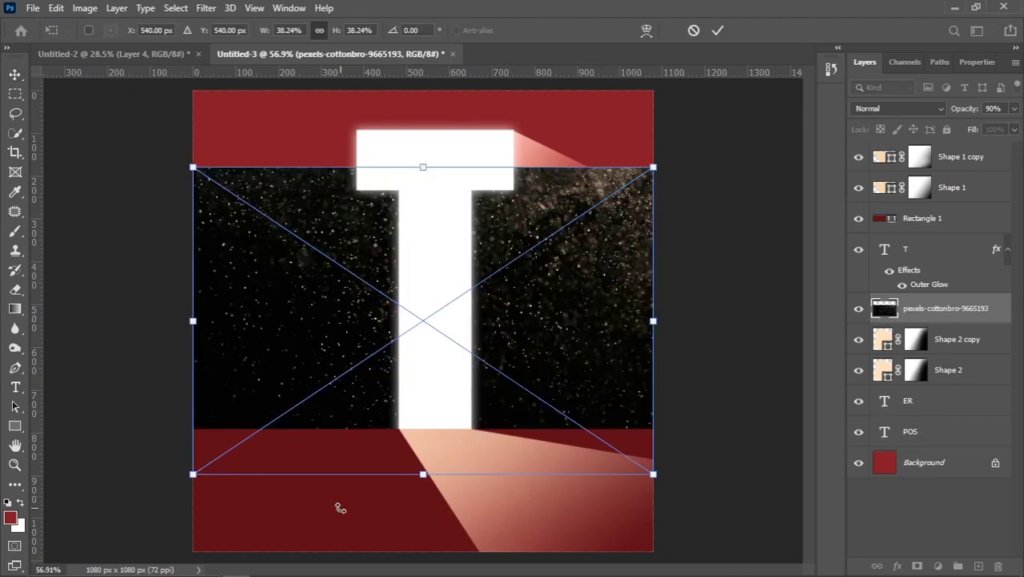
pyautogui.moveTo(340, 508); pyautogui.dragTo(580, 379)
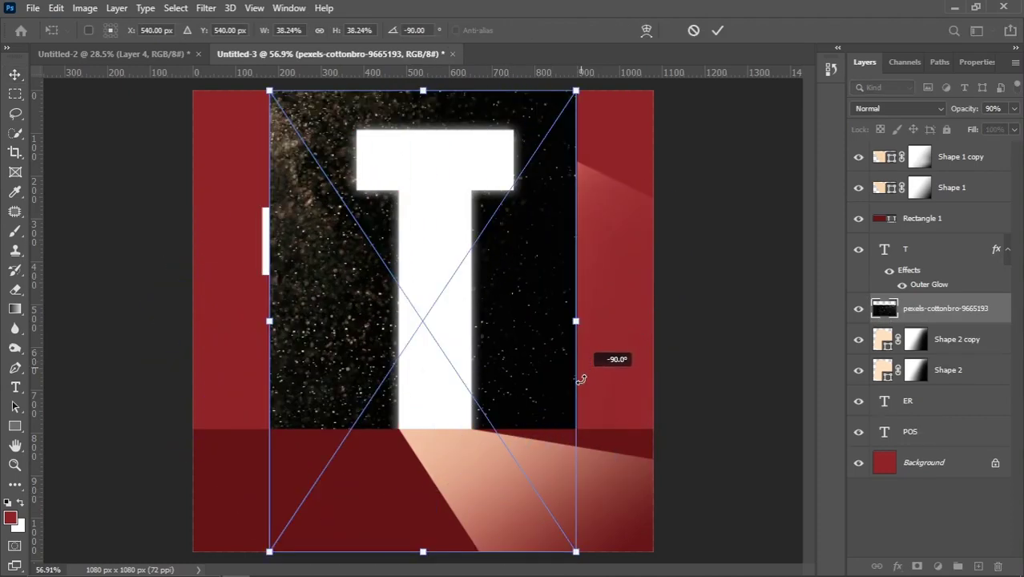
pyautogui.moveTo(314, 317); pyautogui.dragTo(468, 321)
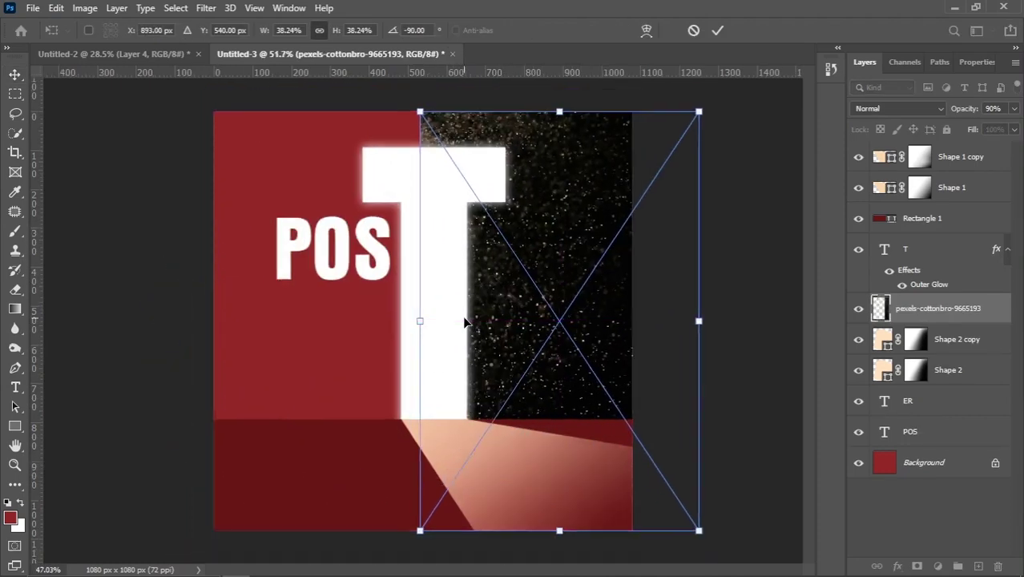
pyautogui.moveTo(667, 320); pyautogui.dragTo(607, 322)
pyautogui.moveTo(521, 340); pyautogui.dragTo(524, 321)
pyautogui.moveTo(607, 297); pyautogui.dragTo(613, 296)
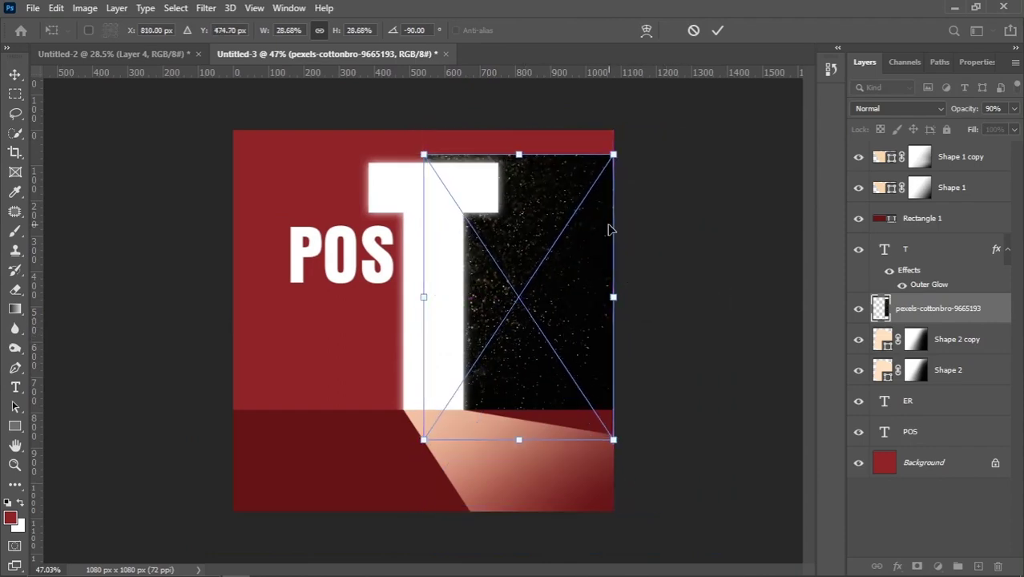
pyautogui.scroll(1, 532, 288)
# Step: Commit the starry photo, blend it as Linear Dodge (Add), and add a layer mask
pyautogui.press('Return')
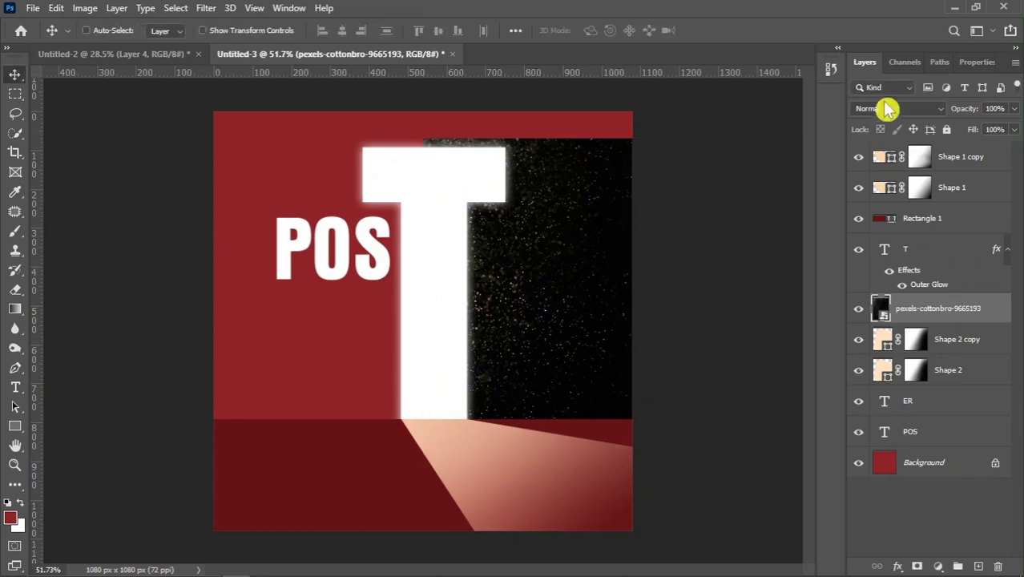
pyautogui.click(893, 109)
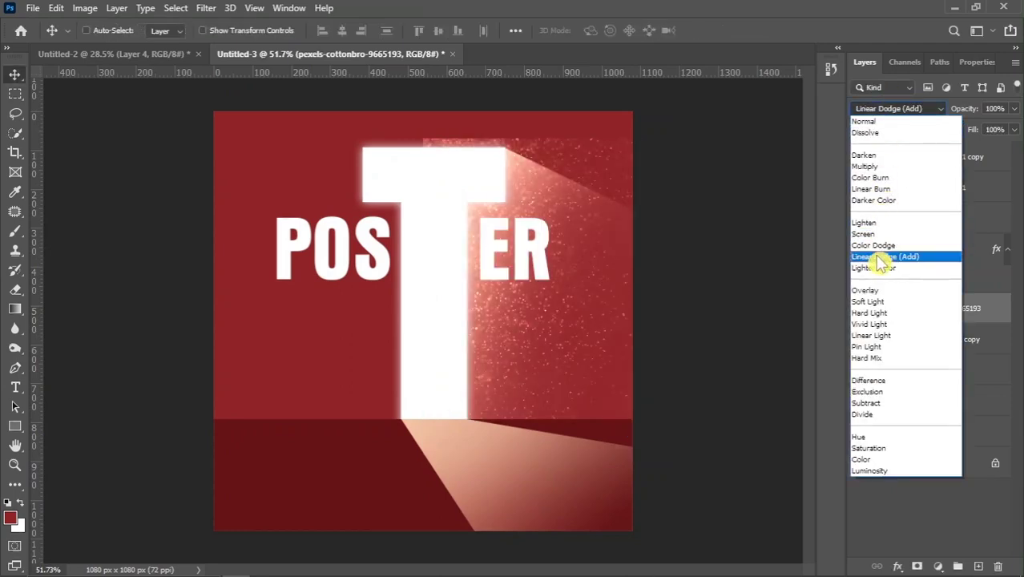
pyautogui.click(881, 258)
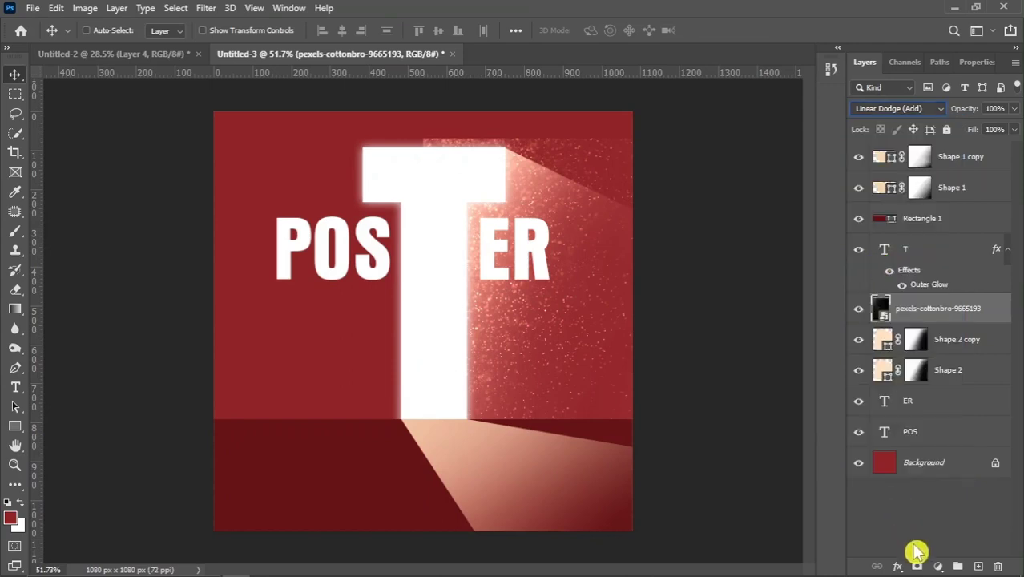
pyautogui.click(916, 565)
pyautogui.click(916, 565)
# Step: Erase sparkles over the T's top and down the right edge, with brushes from 250 to 600 px
pyautogui.click(16, 290)
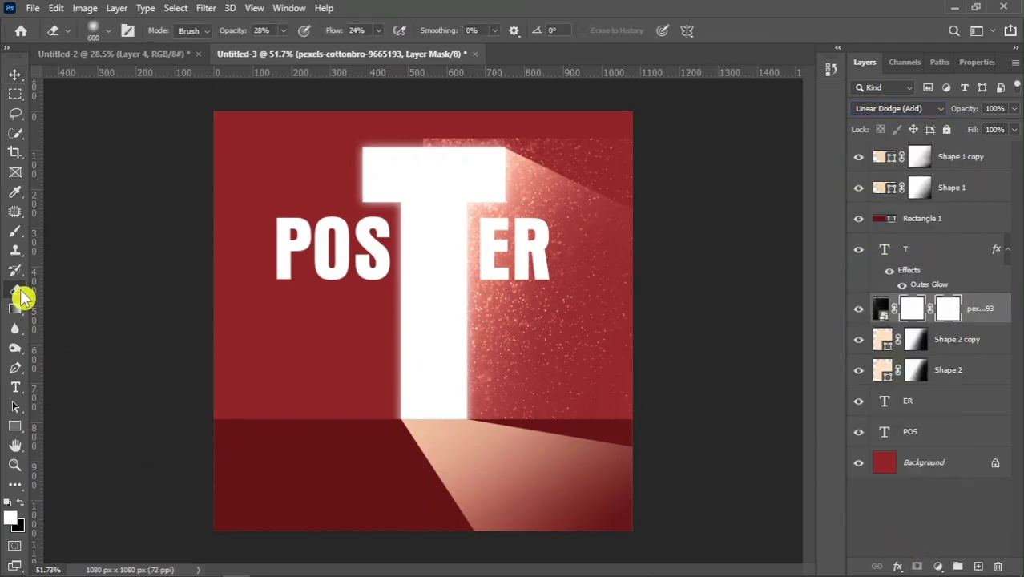
pyautogui.moveTo(496, 125); pyautogui.dragTo(376, 175)
pyautogui.press('[')
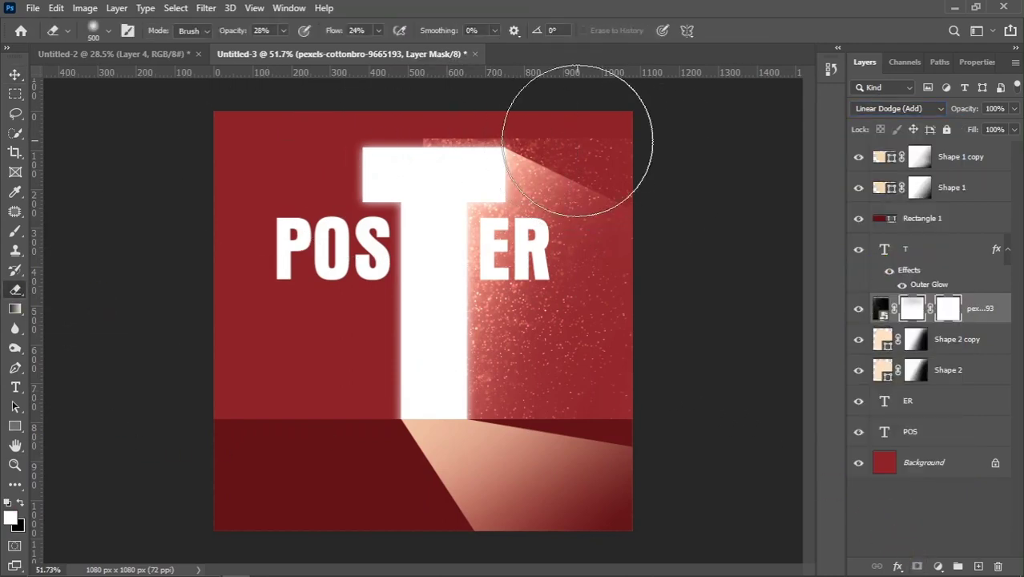
pyautogui.press('[')
pyautogui.press('[')
pyautogui.press('[')
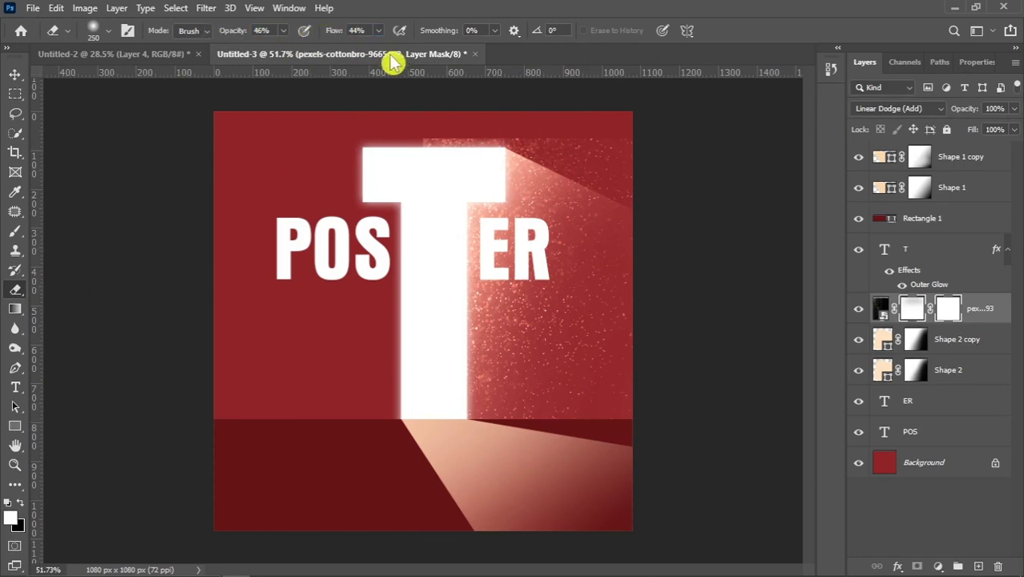
pyautogui.press(']')
pyautogui.moveTo(365, 125)
pyautogui.mouseDown()
pyautogui.moveTo(348, 126)
pyautogui.moveTo(358, 136)
pyautogui.moveTo(481, 137)
pyautogui.moveTo(435, 109)
pyautogui.mouseUp()
pyautogui.press(']')
pyautogui.press(']')
pyautogui.press(']')
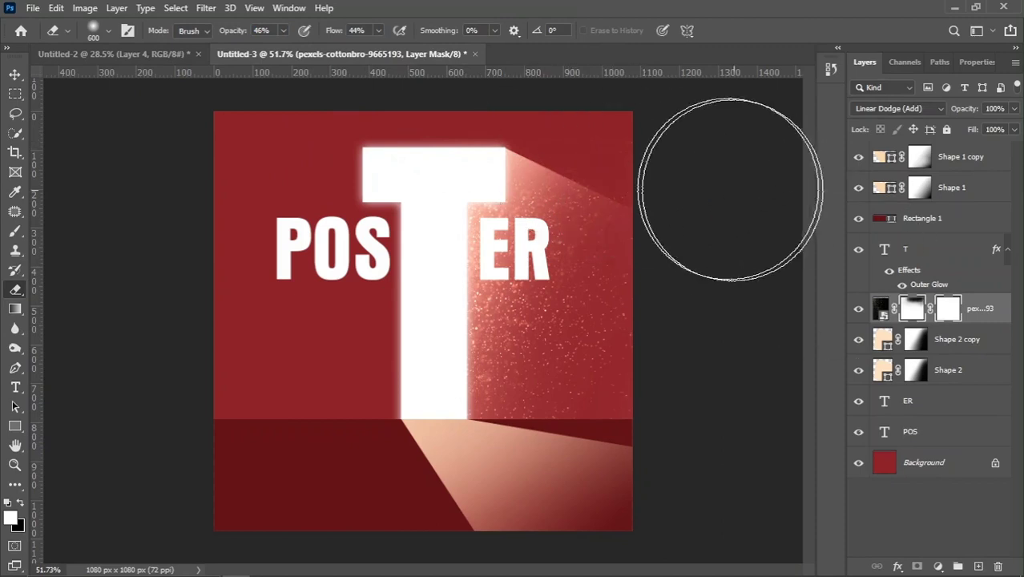
pyautogui.moveTo(729, 190)
pyautogui.mouseDown()
pyautogui.moveTo(641, 80)
pyautogui.moveTo(709, 331)
pyautogui.moveTo(663, 492)
pyautogui.moveTo(661, 474)
pyautogui.mouseUp()
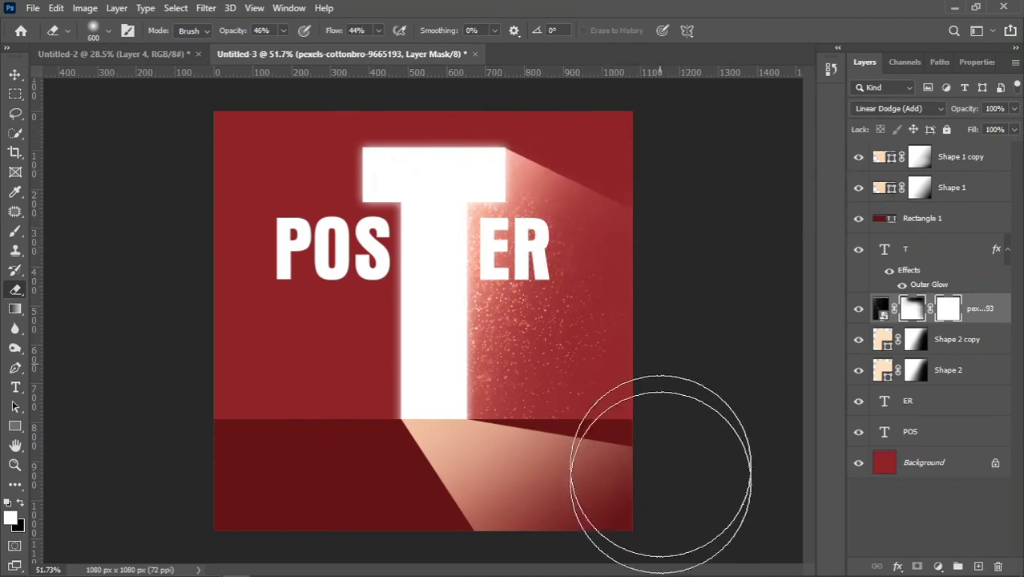
# Step: Swap colours and reveal the ray and sparkles right of the T's top with a 250 px brush
pyautogui.press('x')
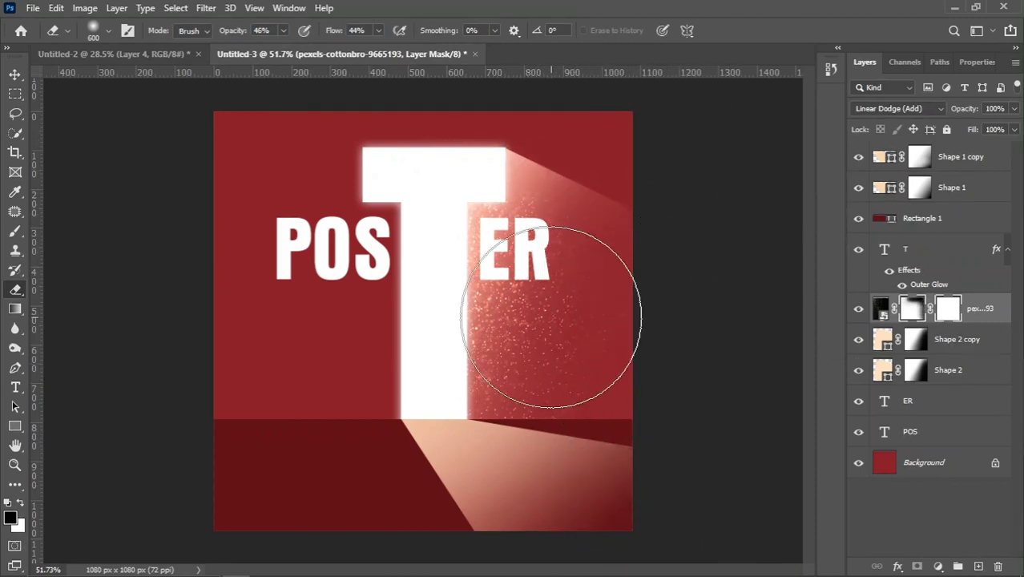
pyautogui.press('[')
pyautogui.press('[')
pyautogui.press('[')
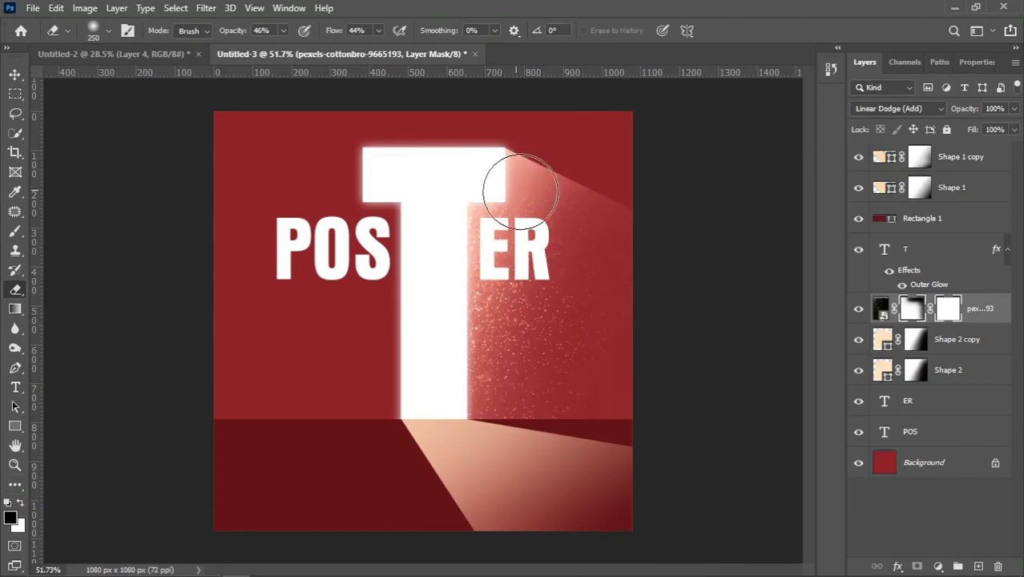
pyautogui.moveTo(520, 191)
pyautogui.mouseDown()
pyautogui.moveTo(487, 172)
pyautogui.moveTo(594, 286)
pyautogui.mouseUp()
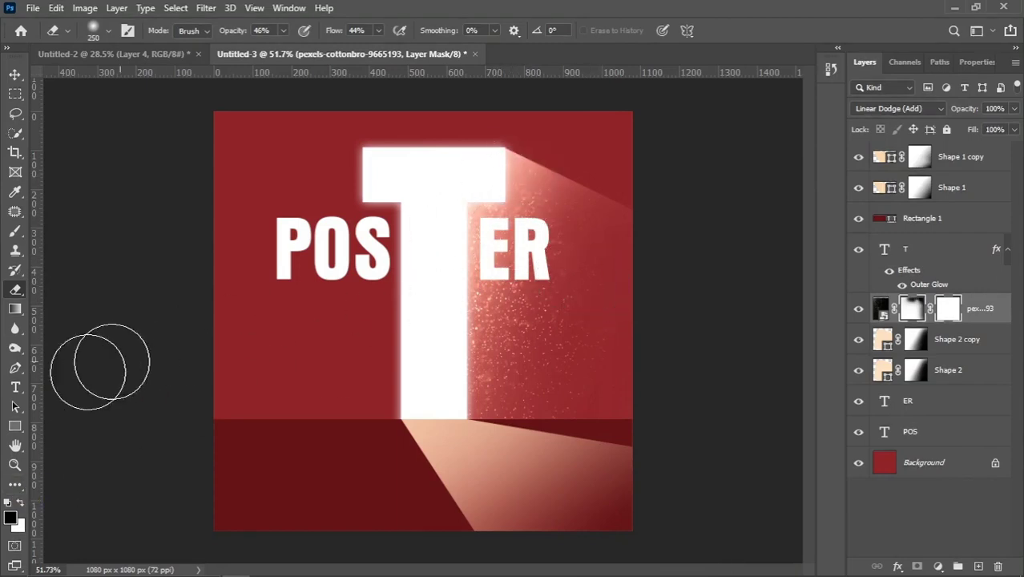
pyautogui.click(20, 502)
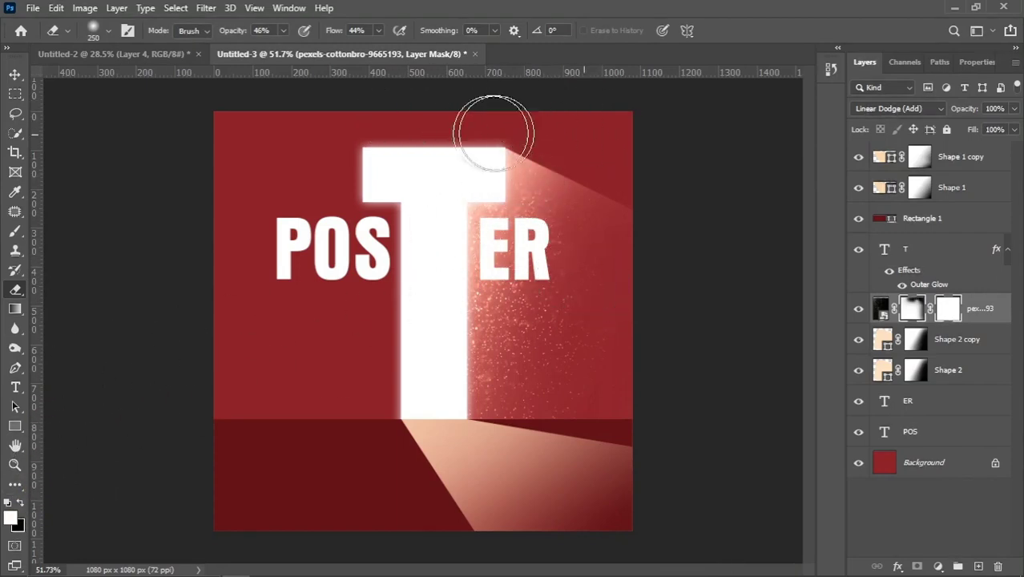
# Step: Set the sparkle layer's blend mode to Color Dodge
pyautogui.click(897, 110)
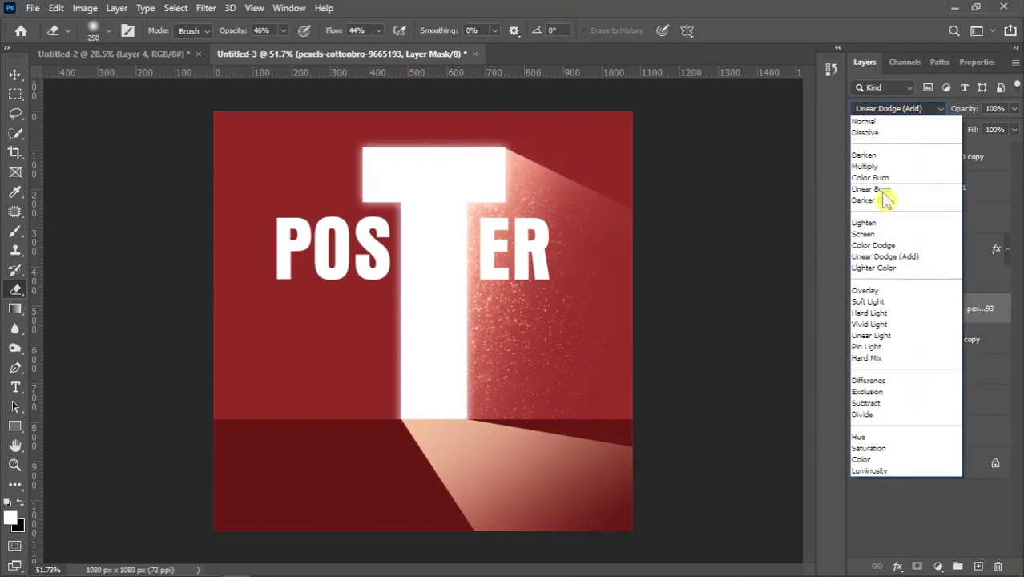
pyautogui.click(879, 246)
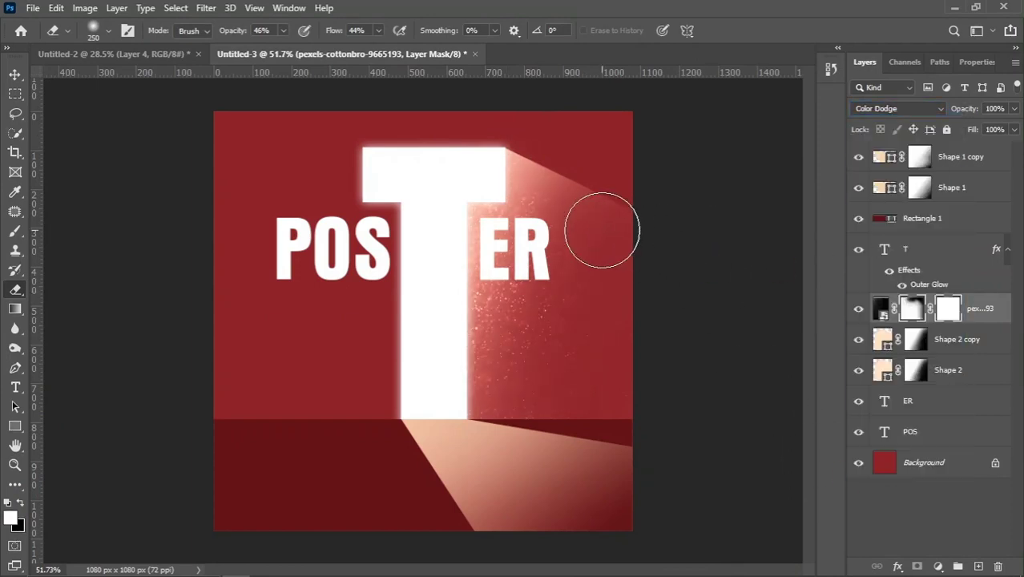
pyautogui.click(14, 74)
pyautogui.scroll(-1, 362, 241)
pyautogui.scroll(1, 521, 301)
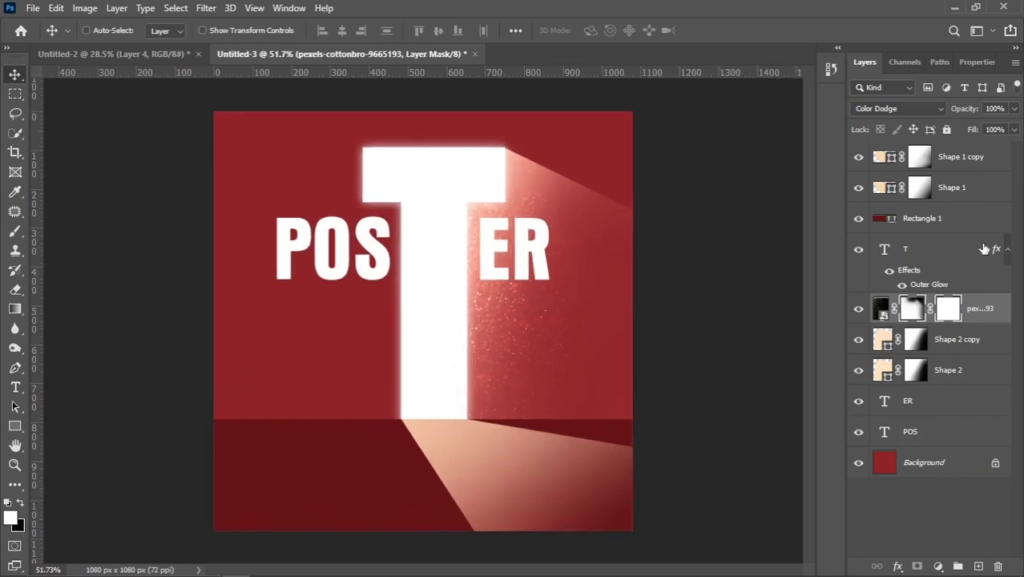
# Step: Place the bp silhouette above Shape 1 copy, scaled down and moved into the beam right of the T
pyautogui.click(959, 158)
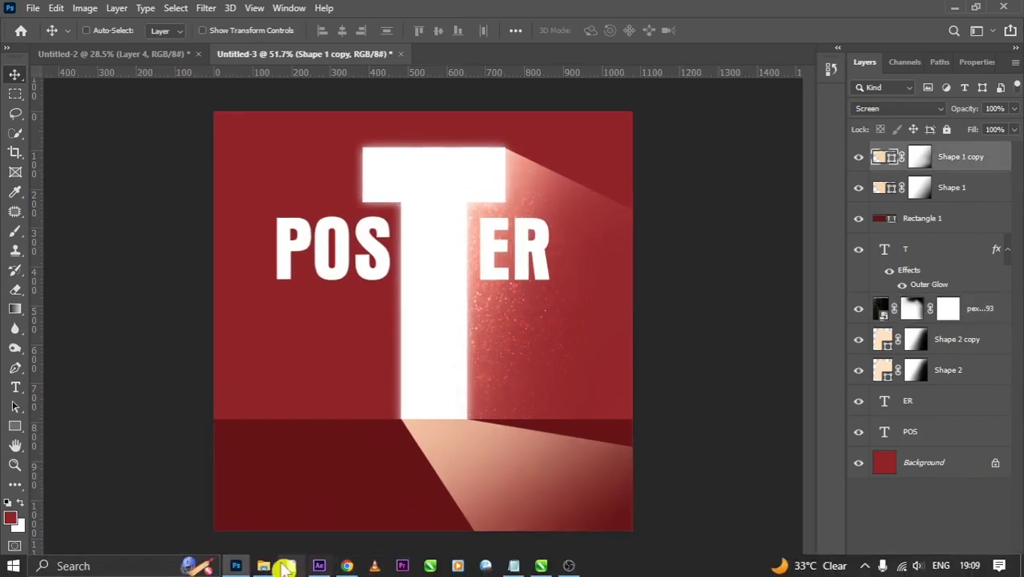
pyautogui.click(264, 569)
pyautogui.moveTo(251, 248)
pyautogui.mouseDown()
pyautogui.moveTo(503, 307)
pyautogui.moveTo(542, 399)
pyautogui.mouseUp()
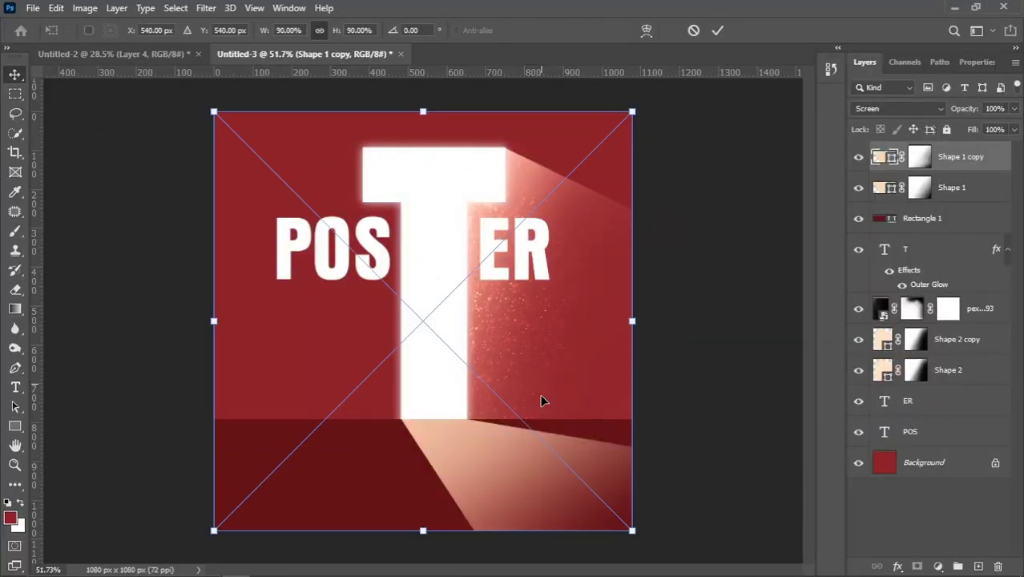
pyautogui.moveTo(419, 108)
pyautogui.mouseDown()
pyautogui.moveTo(425, 385)
pyautogui.moveTo(425, 359)
pyautogui.mouseUp()
pyautogui.press('Return')
pyautogui.moveTo(430, 471); pyautogui.dragTo(516, 423)
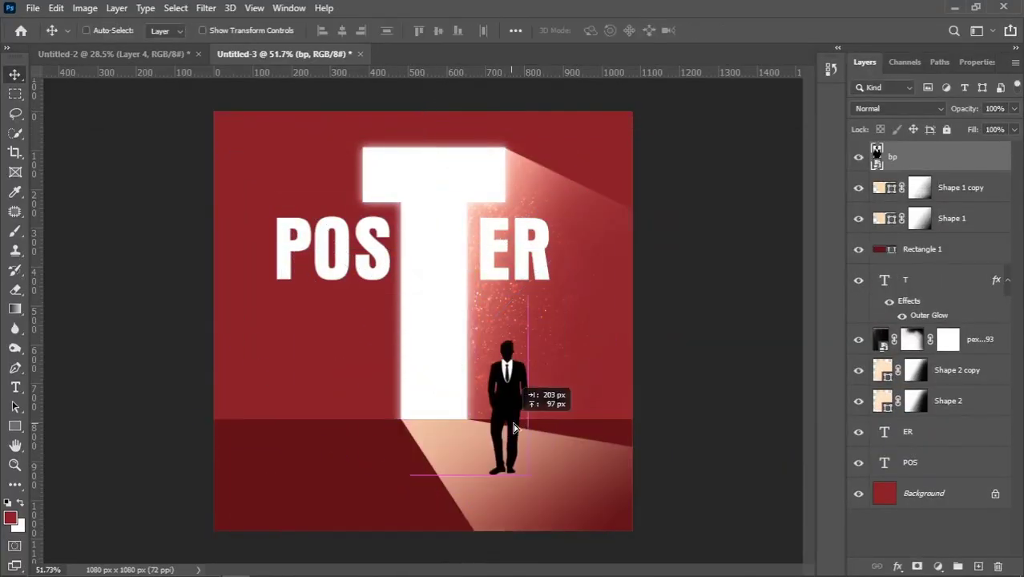
# Step: Enlarge the silhouette with Free Transform to about 42.58%
pyautogui.hotkey('ctrl', 't')
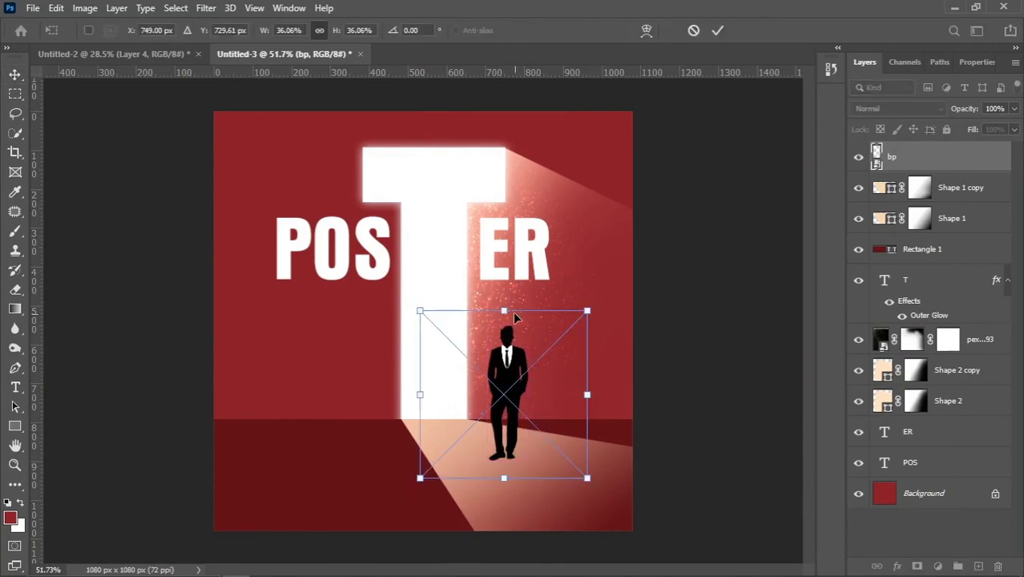
pyautogui.moveTo(504, 303); pyautogui.dragTo(504, 280)
pyautogui.moveTo(512, 392); pyautogui.dragTo(505, 398)
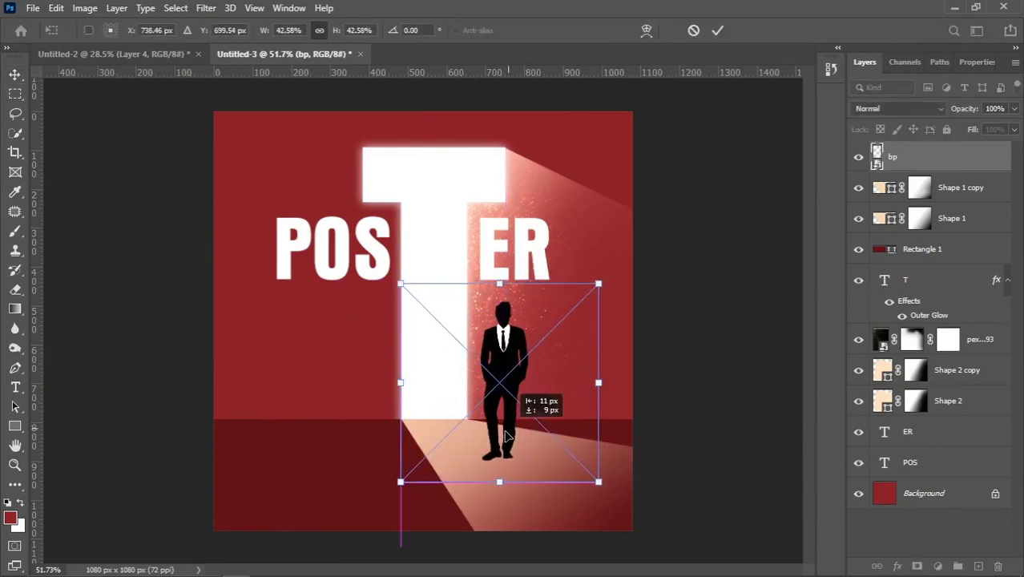
pyautogui.moveTo(583, 498); pyautogui.dragTo(607, 500)
pyautogui.press('Return')
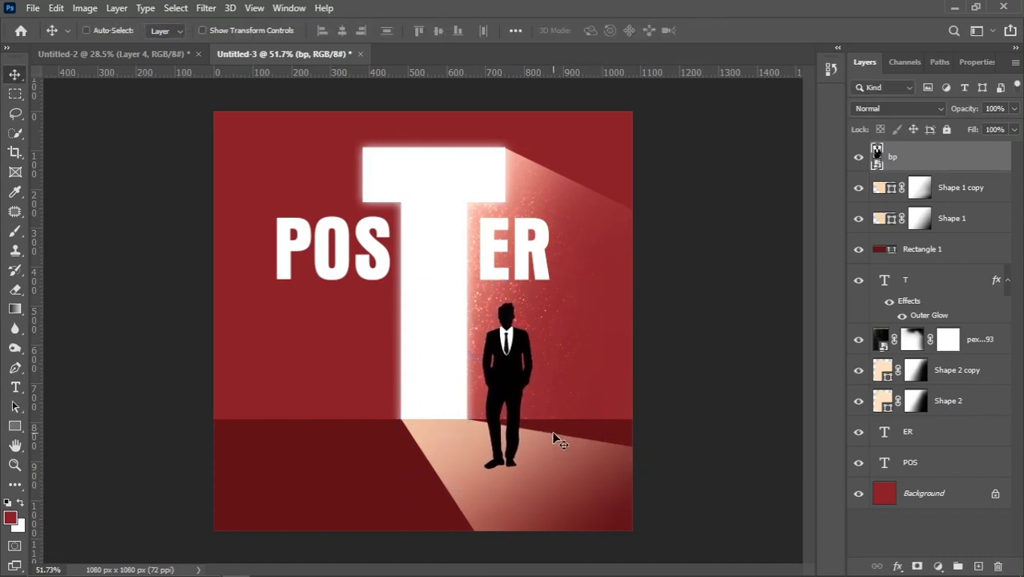
# Step: Scale the silhouette down slightly and nudge it into place on the lit floor
pyautogui.moveTo(555, 436); pyautogui.dragTo(549, 421)
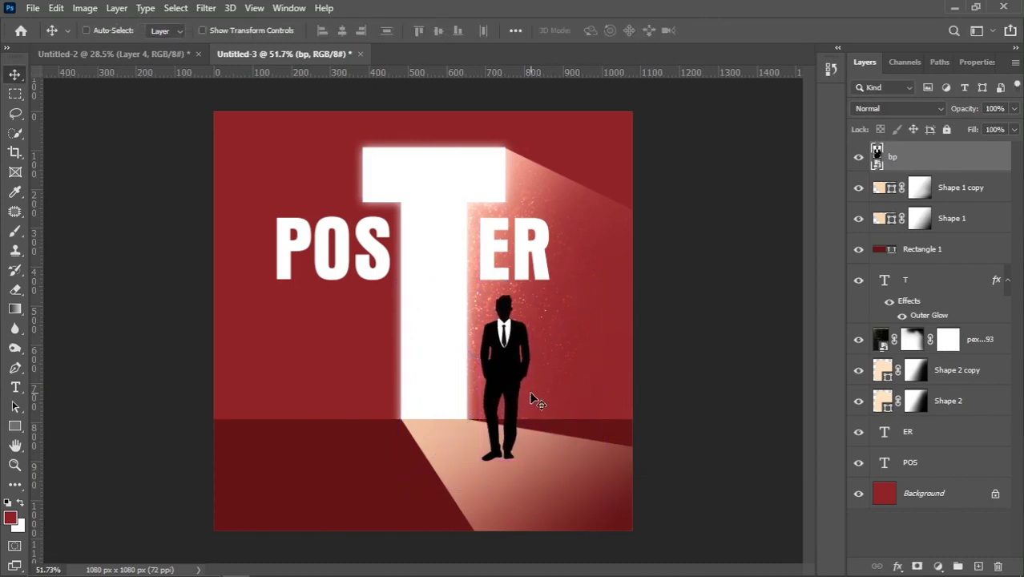
pyautogui.hotkey('shift', 'Left')
pyautogui.hotkey('ctrl', 't')
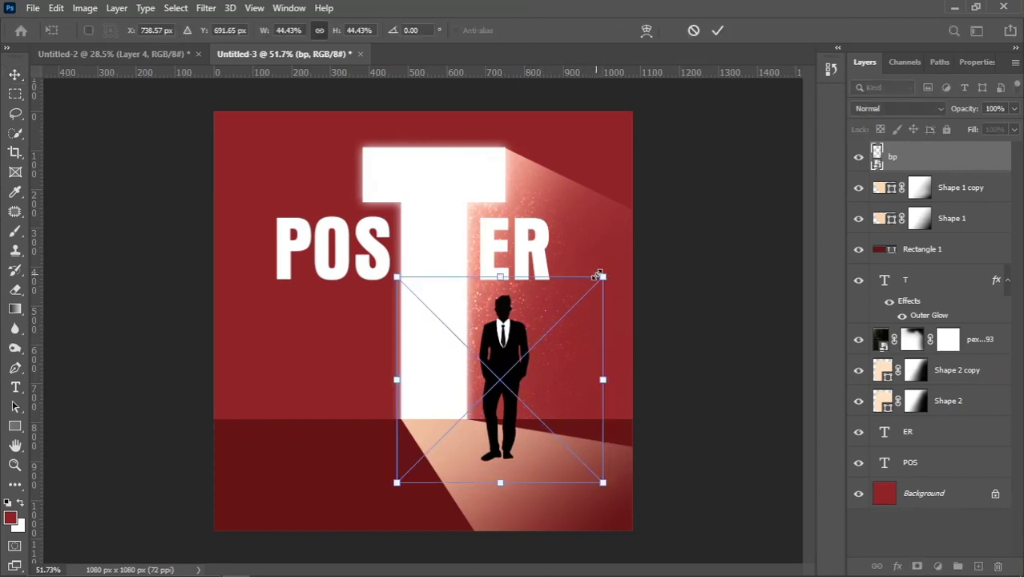
pyautogui.moveTo(599, 275); pyautogui.dragTo(584, 294)
pyautogui.press('Return')
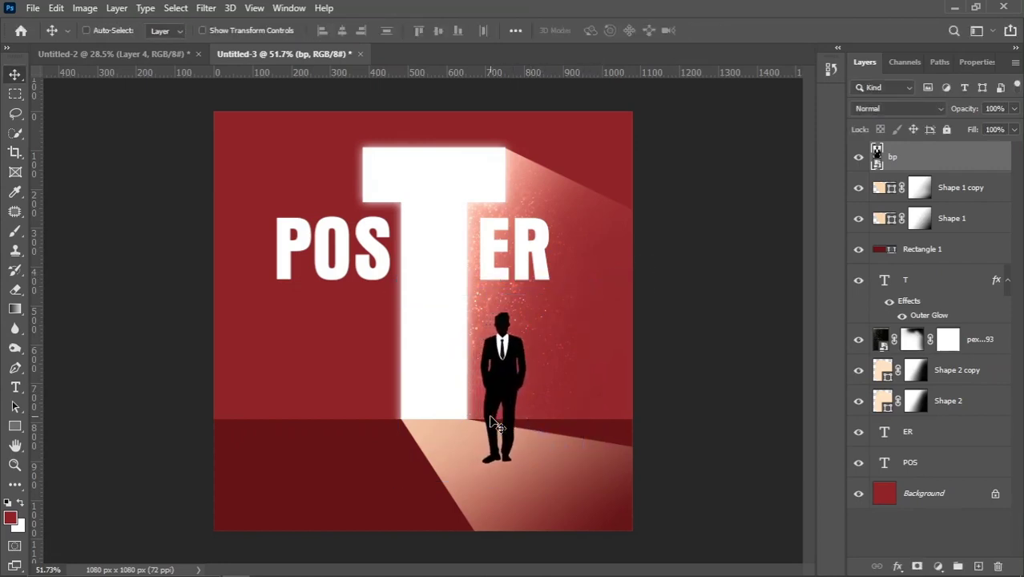
pyautogui.hotkey('shift', 'Down')
pyautogui.hotkey('shift', 'Right')
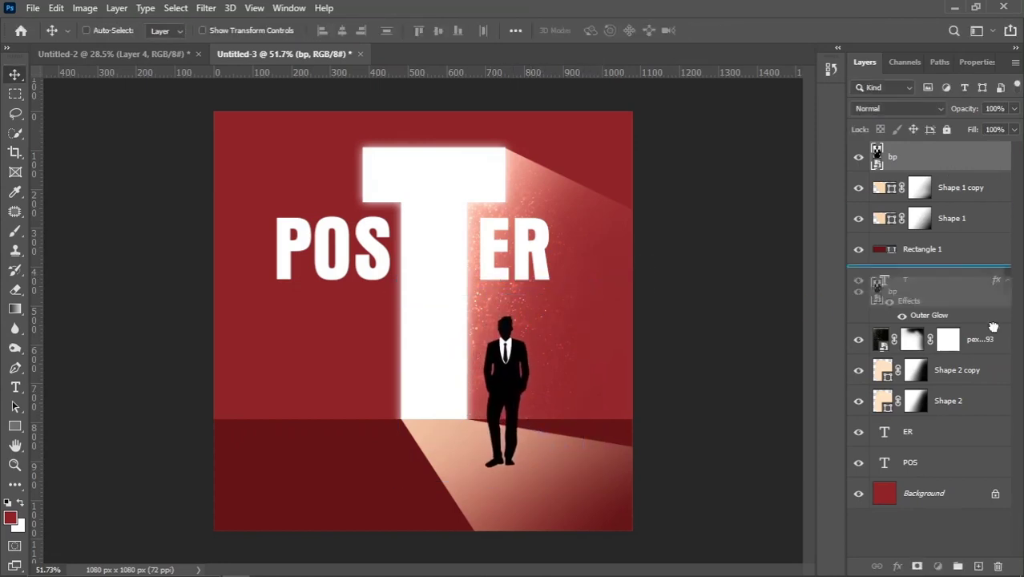
# Step: Duplicate the bp silhouette layer as bp copy and open bp's Blending Options
pyautogui.moveTo(1000, 167); pyautogui.dragTo(978, 567)
pyautogui.rightClick(923, 187)
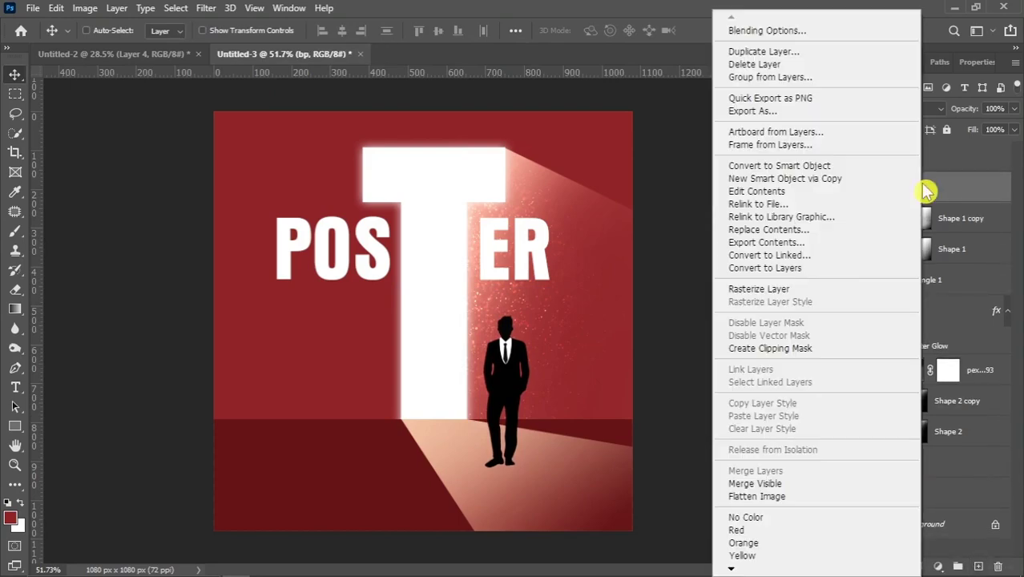
pyautogui.click(725, 31)
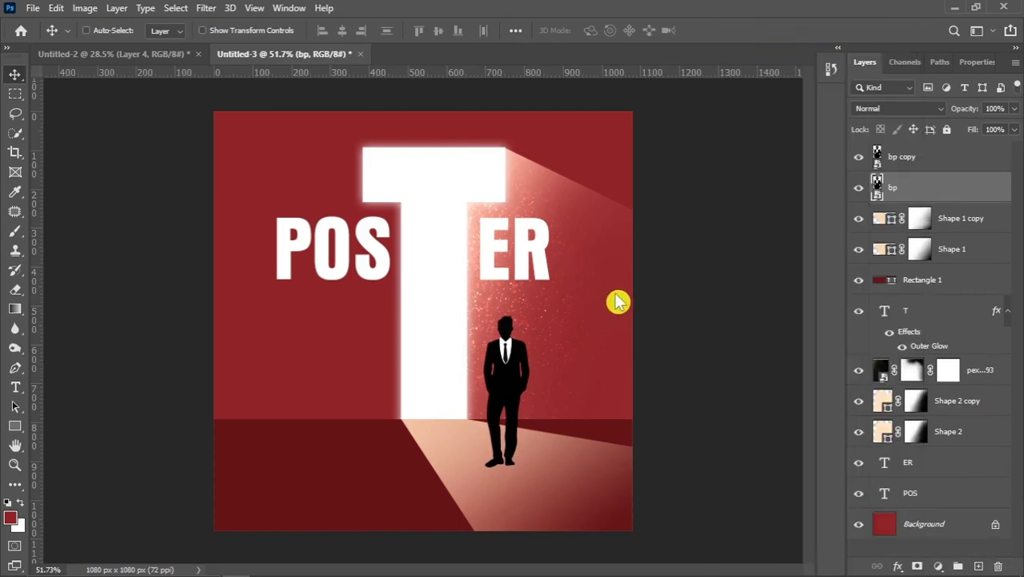
pyautogui.moveTo(552, 178); pyautogui.dragTo(703, 156)
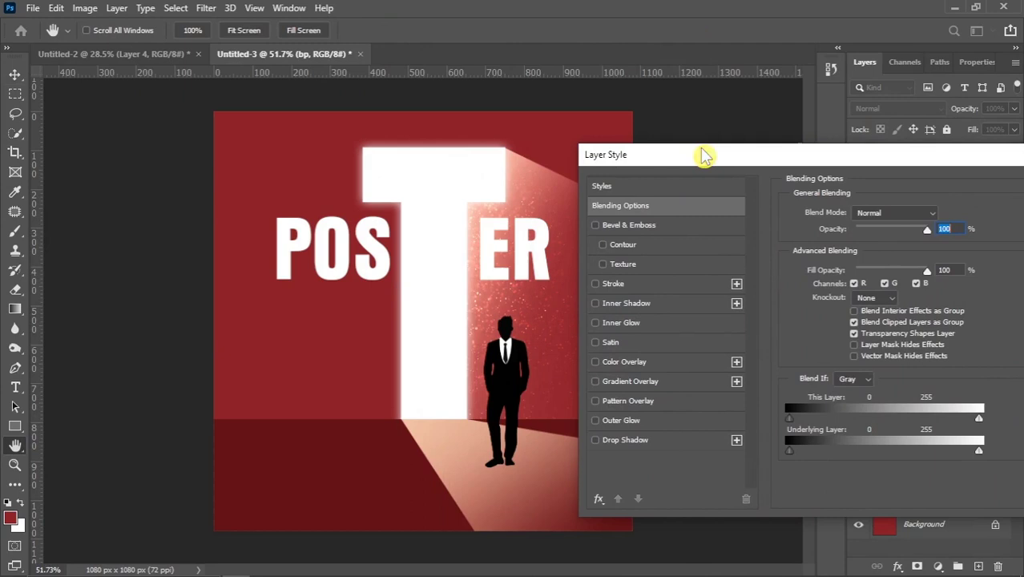
# Step: Give bp a dark red Color Overlay with Normal blending at 100% opacity
pyautogui.click(624, 362)
pyautogui.click(940, 215)
pyautogui.moveTo(715, 386); pyautogui.dragTo(736, 423)
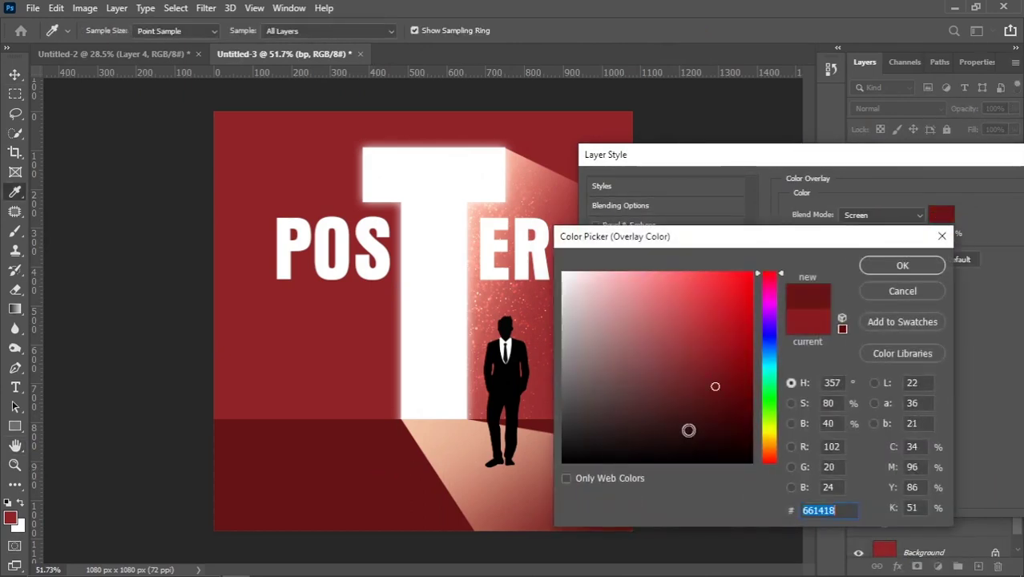
pyautogui.click(885, 272)
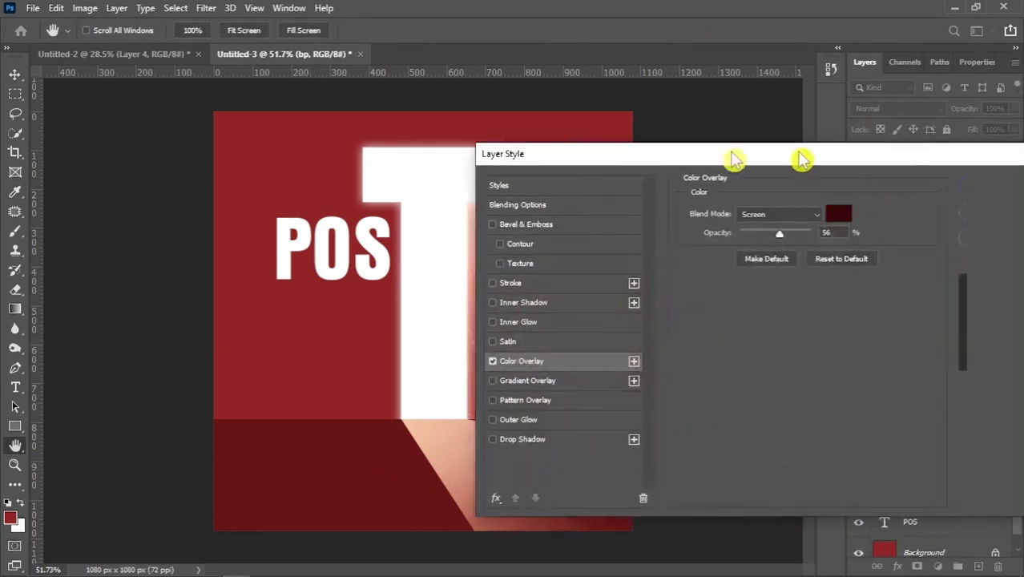
pyautogui.moveTo(838, 154); pyautogui.dragTo(564, 153)
pyautogui.click(602, 215)
pyautogui.click(603, 214)
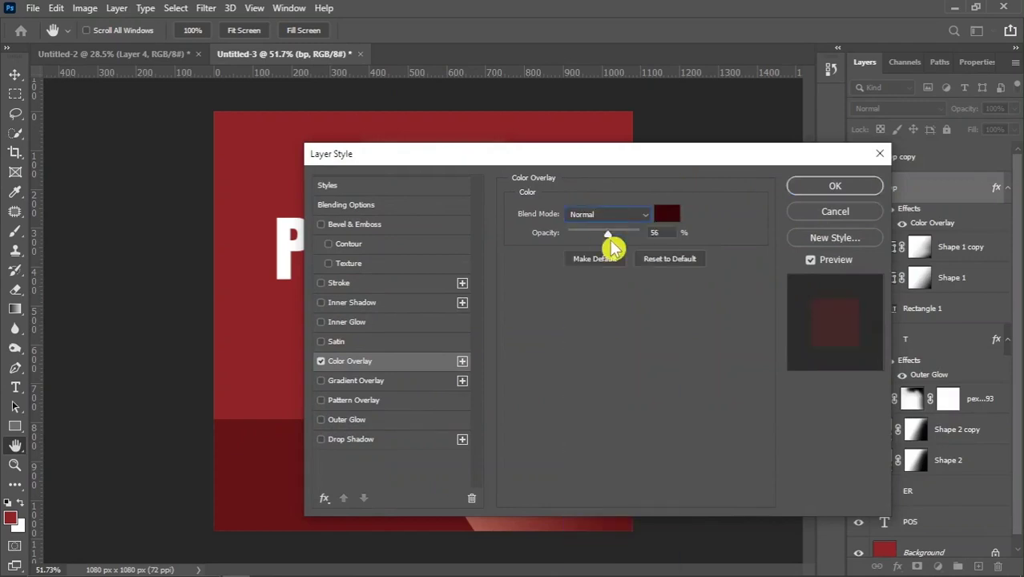
pyautogui.moveTo(613, 240); pyautogui.dragTo(634, 239)
pyautogui.click(833, 188)
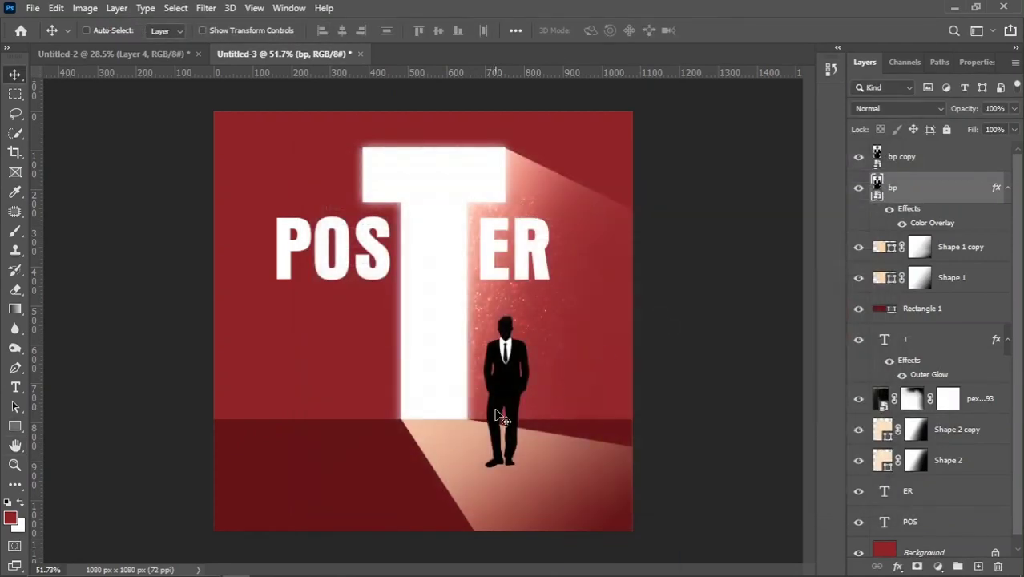
pyautogui.hotkey('ctrl', 't')
# Step: Flip the bp silhouette vertically and move it below the man's feet
pyautogui.rightClick(502, 402)
pyautogui.click(546, 348)
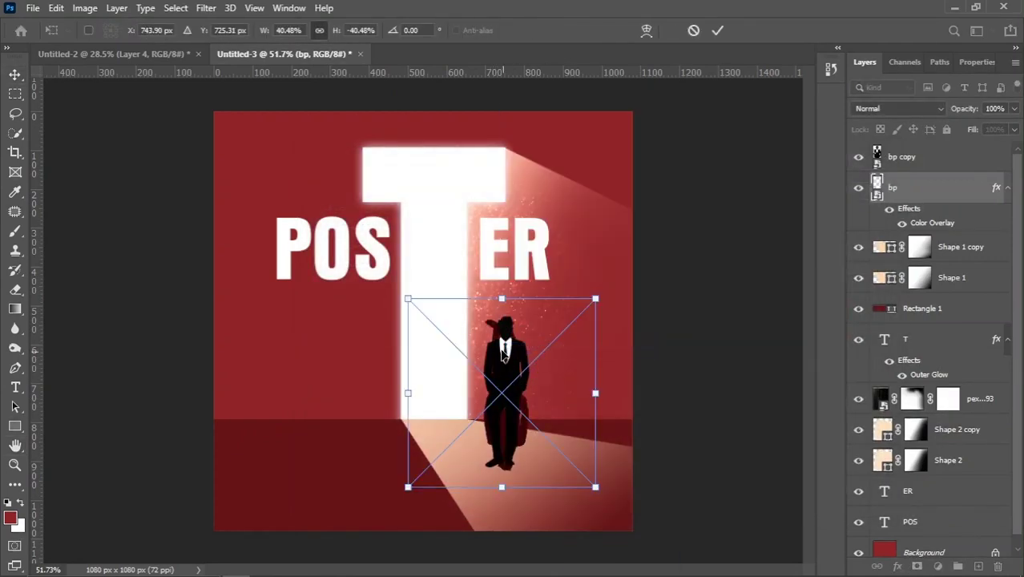
pyautogui.moveTo(502, 353); pyautogui.dragTo(501, 498)
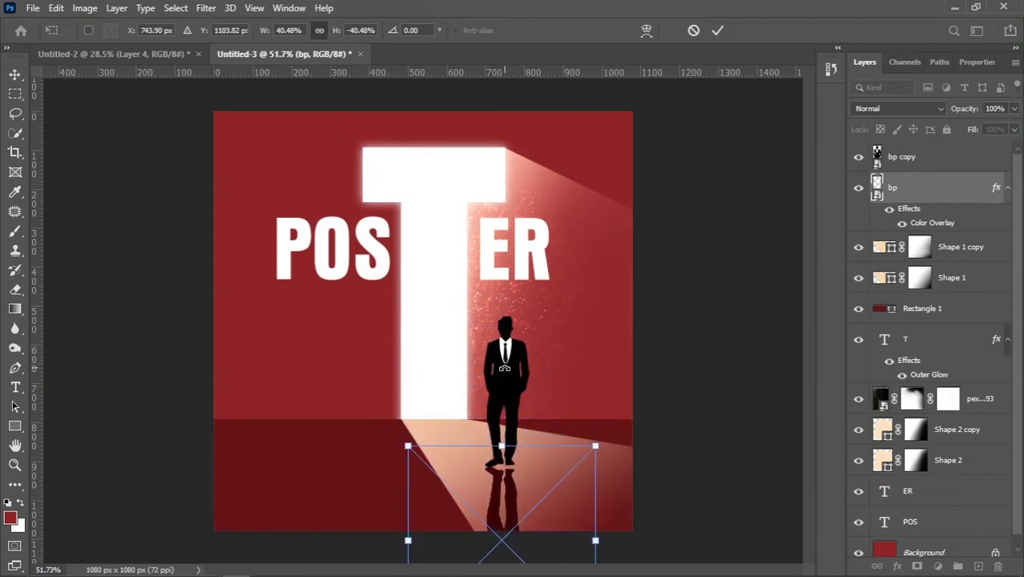
pyautogui.scroll(-2, 507, 483)
pyautogui.scroll(1, 479, 507)
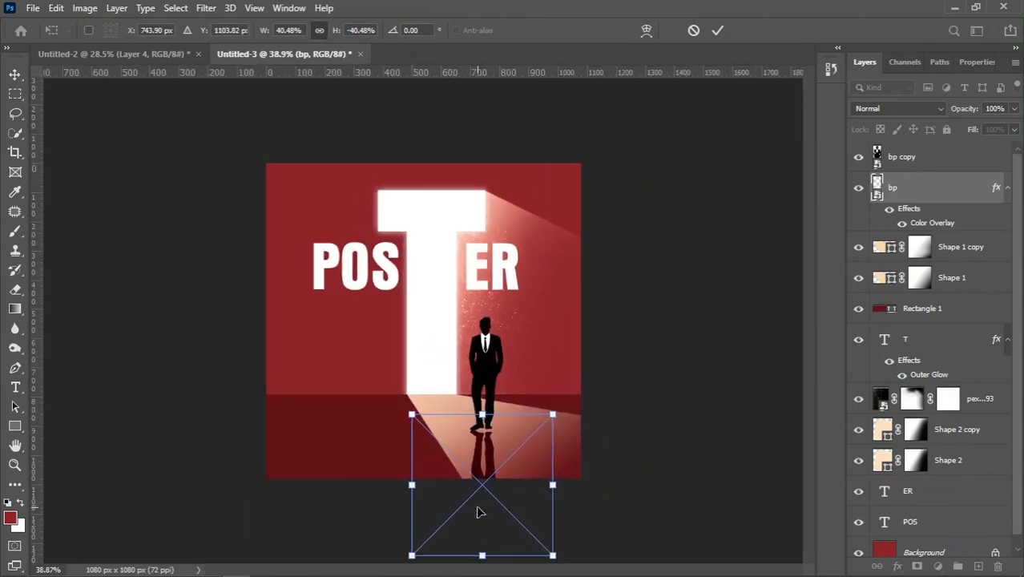
# Step: Skew the flipped shadow toward the lower right, then reshape it in perspective
pyautogui.rightClick(506, 439)
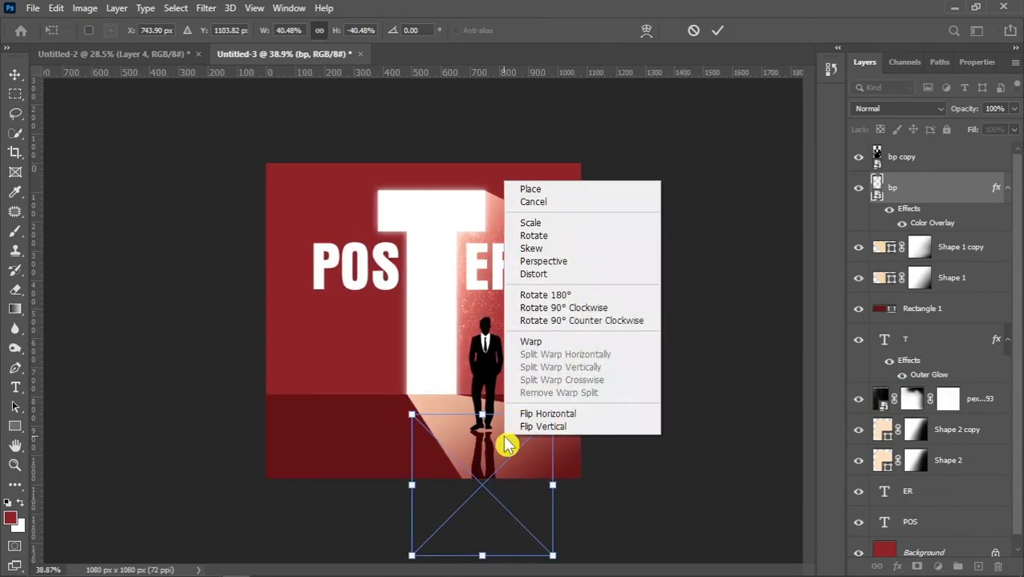
pyautogui.click(580, 249)
pyautogui.moveTo(491, 554); pyautogui.dragTo(607, 543)
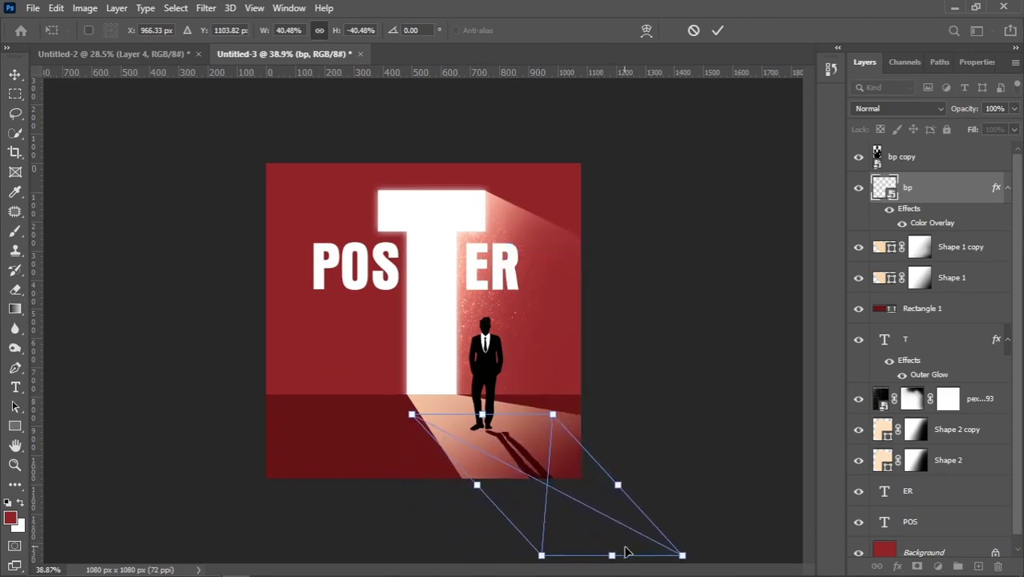
pyautogui.rightClick(539, 460)
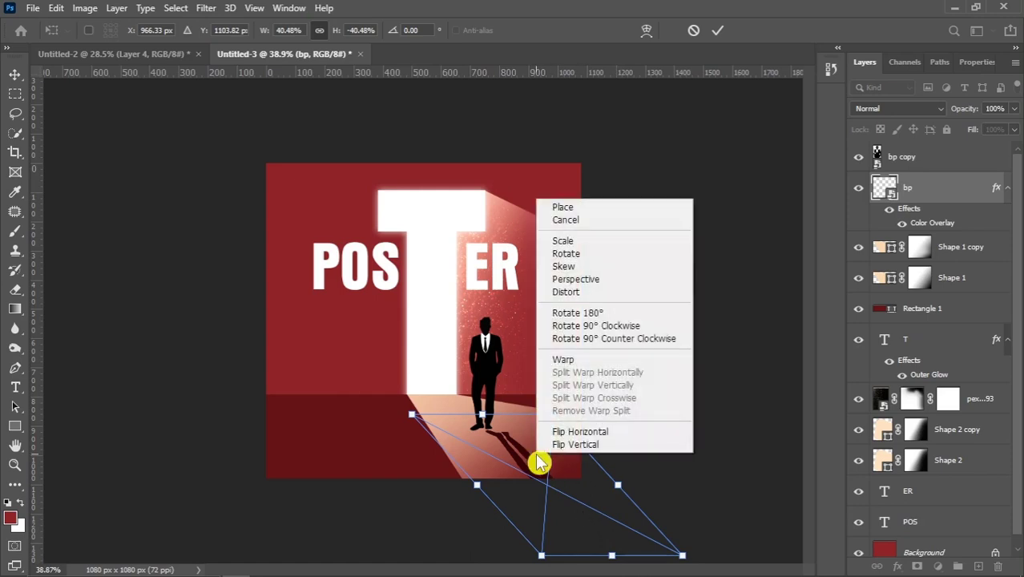
pyautogui.click(591, 280)
pyautogui.moveTo(611, 554); pyautogui.dragTo(610, 466)
pyautogui.scroll(3, 530, 514)
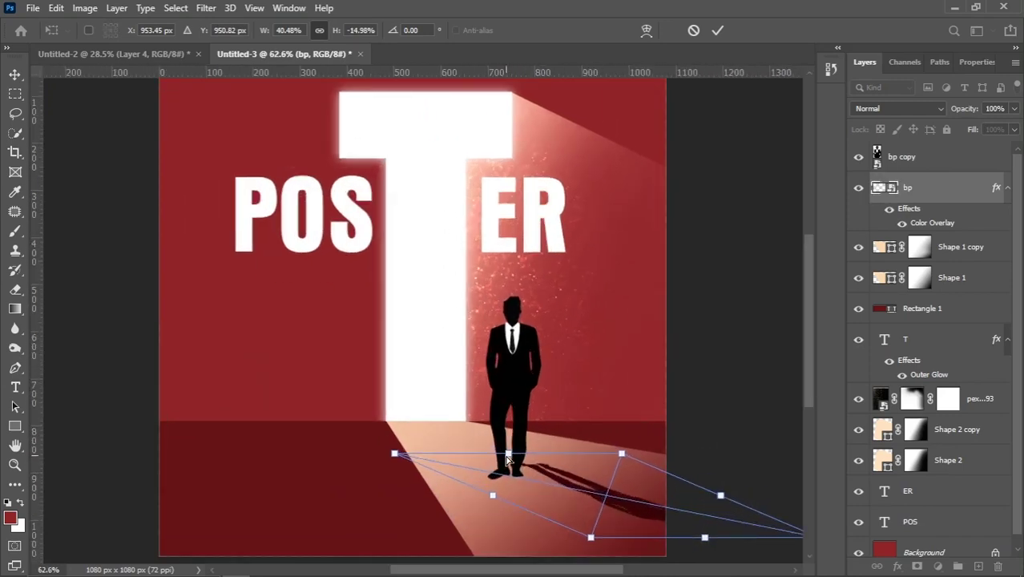
pyautogui.moveTo(506, 453); pyautogui.dragTo(494, 472)
# Step: Fine-tune the shadow's corners so it trails from the feet across the floor
pyautogui.scroll(3, 494, 473)
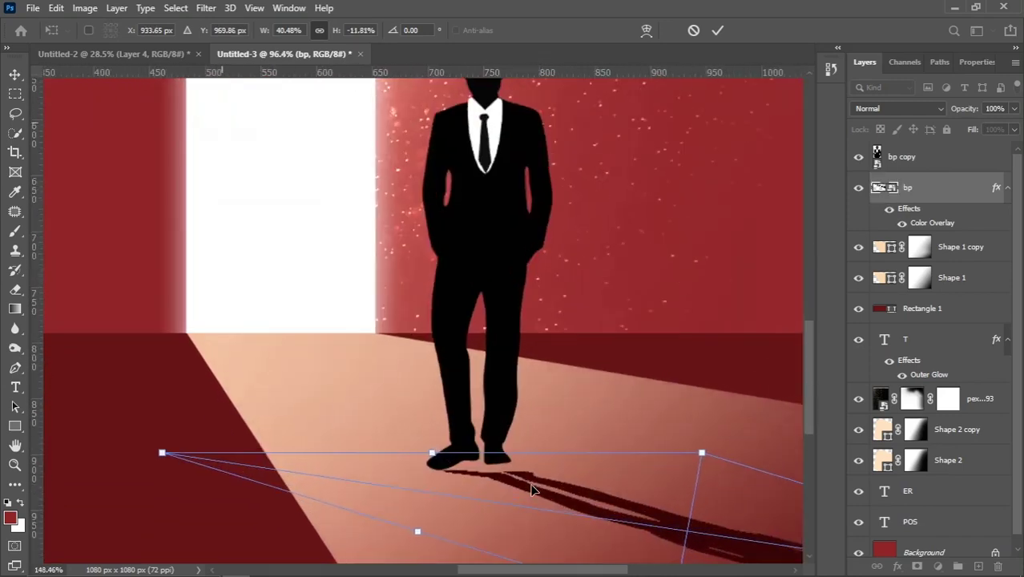
pyautogui.scroll(2, 480, 441)
pyautogui.moveTo(367, 393); pyautogui.dragTo(350, 391)
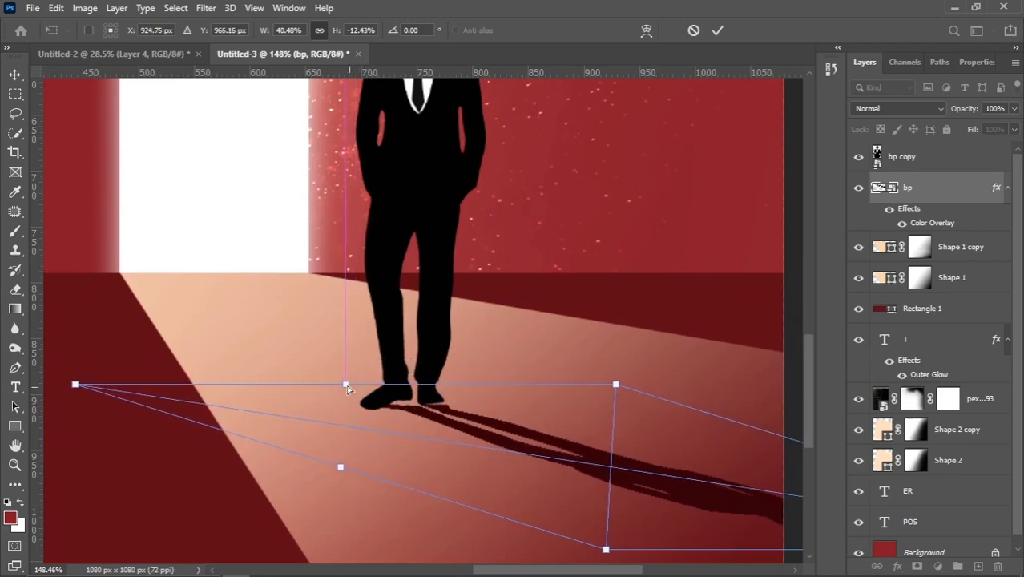
pyautogui.scroll(-2, 480, 420)
pyautogui.moveTo(639, 457); pyautogui.dragTo(563, 522)
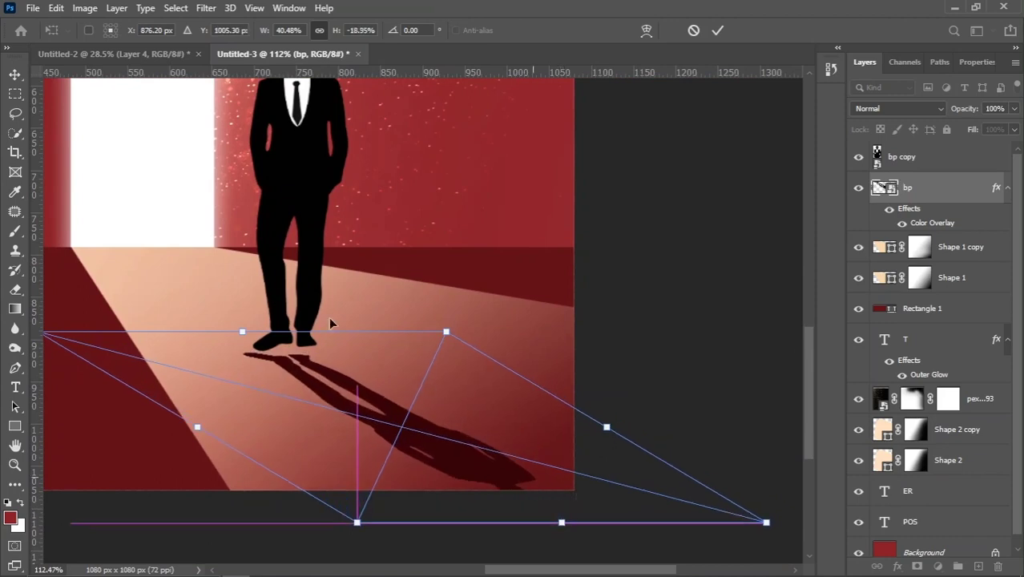
pyautogui.moveTo(243, 334); pyautogui.dragTo(252, 322)
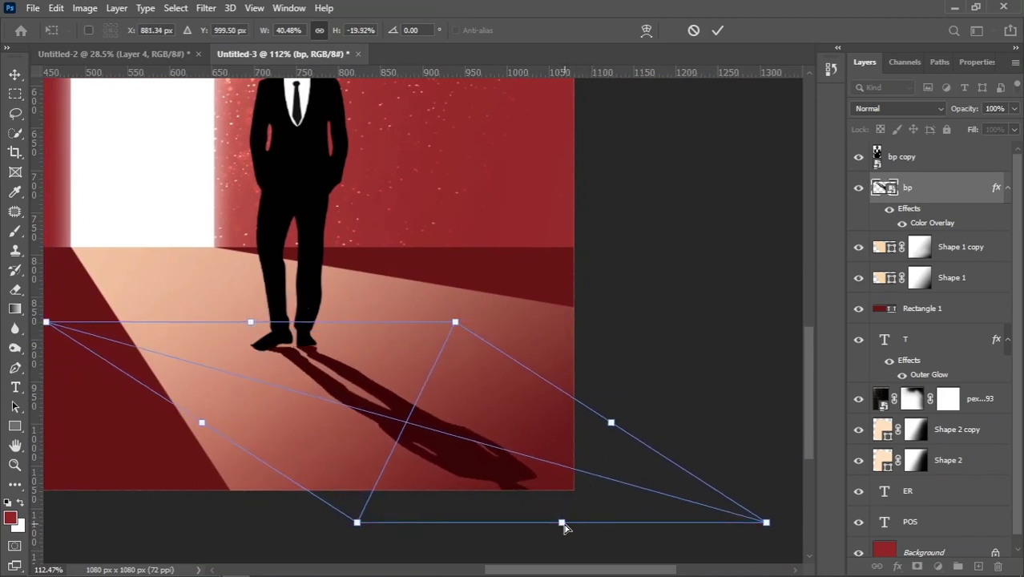
pyautogui.moveTo(564, 527)
pyautogui.mouseDown()
pyautogui.moveTo(567, 510)
pyautogui.moveTo(602, 522)
pyautogui.mouseUp()
pyautogui.scroll(-2, 276, 343)
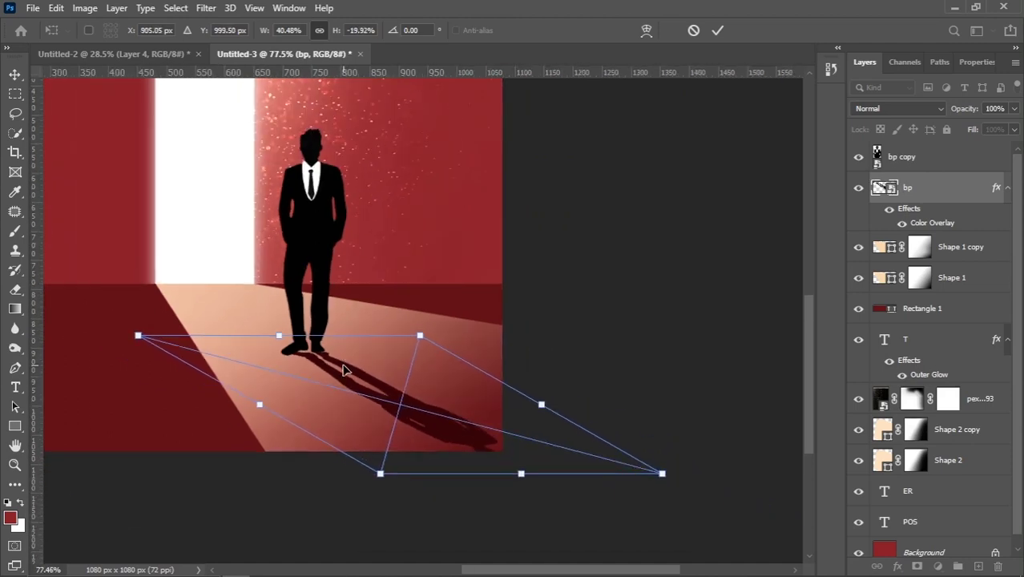
pyautogui.scroll(-1, 276, 343)
pyautogui.scroll(3, 276, 343)
pyautogui.scroll(2, 280, 340)
pyautogui.moveTo(280, 341); pyautogui.dragTo(274, 335)
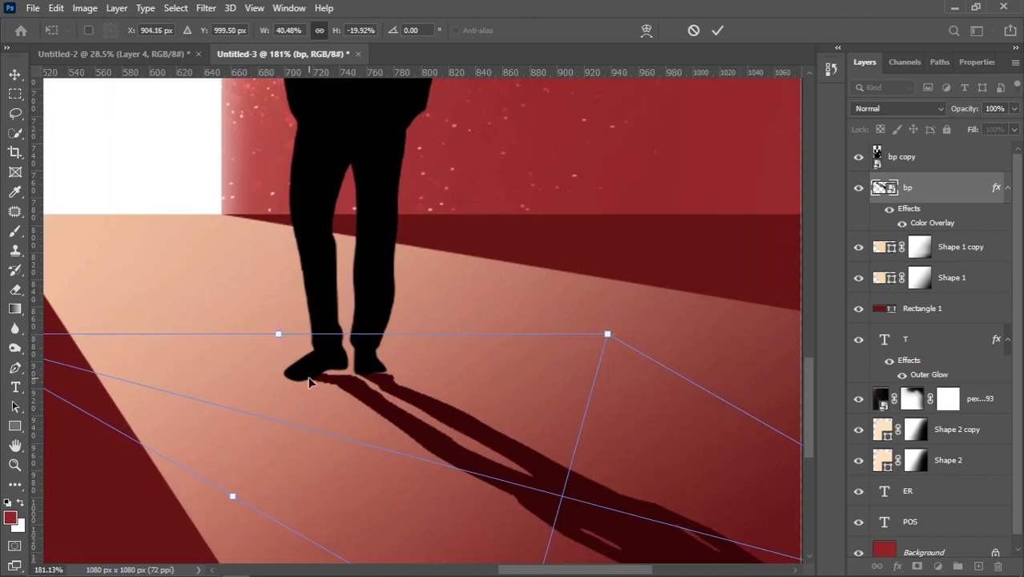
# Step: Warp the bp shadow slightly so it joins the man's feet, then commit the transform
pyautogui.rightClick(311, 384)
pyautogui.click(354, 285)
pyautogui.scroll(2, 353, 377)
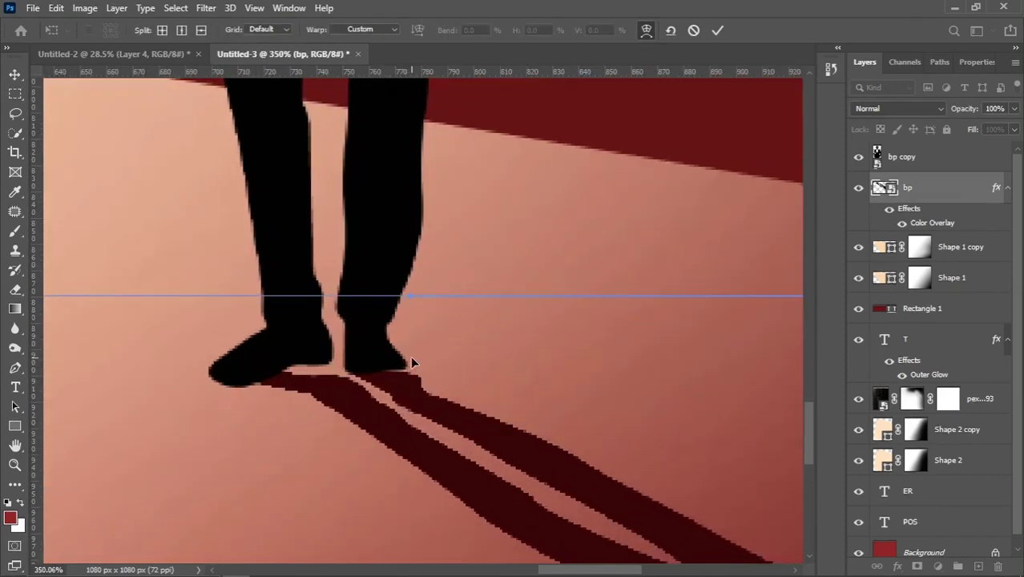
pyautogui.scroll(-2, 325, 369)
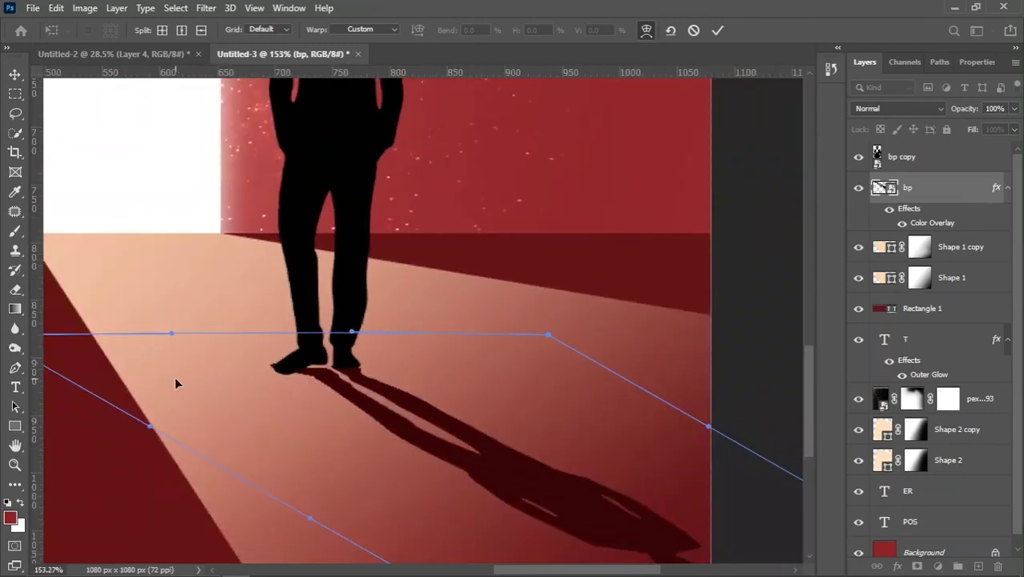
pyautogui.scroll(-1, 175, 376)
pyautogui.moveTo(117, 365); pyautogui.dragTo(118, 366)
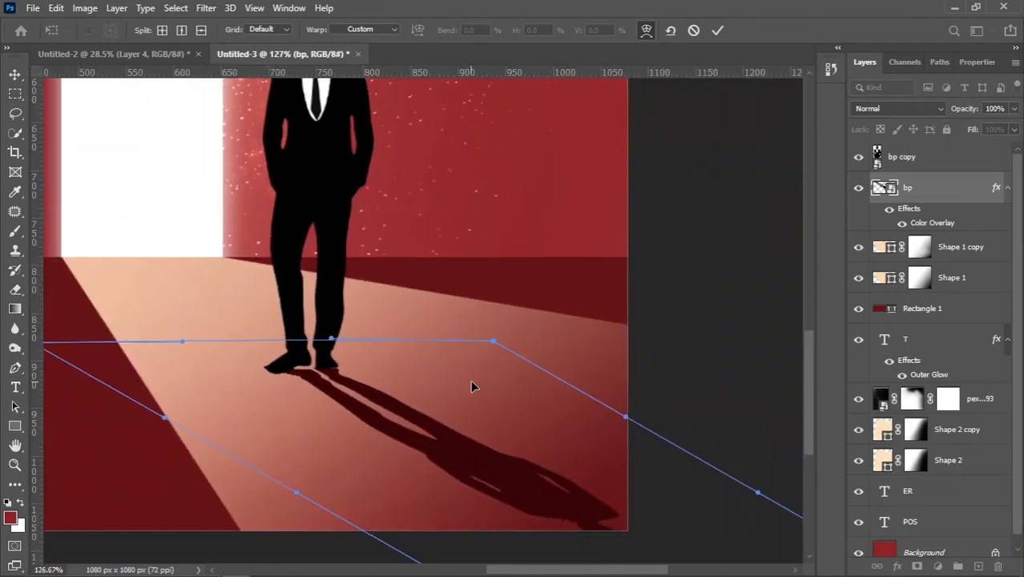
pyautogui.scroll(1, 323, 373)
pyautogui.scroll(1, 337, 367)
pyautogui.scroll(-1, 331, 351)
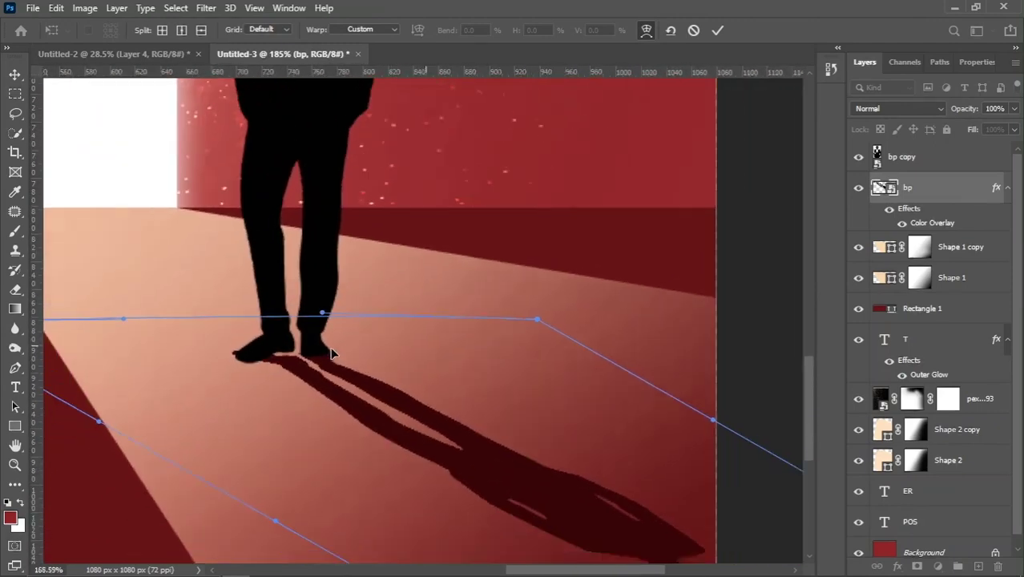
pyautogui.scroll(-1, 332, 352)
pyautogui.press('Return')
pyautogui.scroll(-2, 336, 354)
pyautogui.scroll(-2, 378, 365)
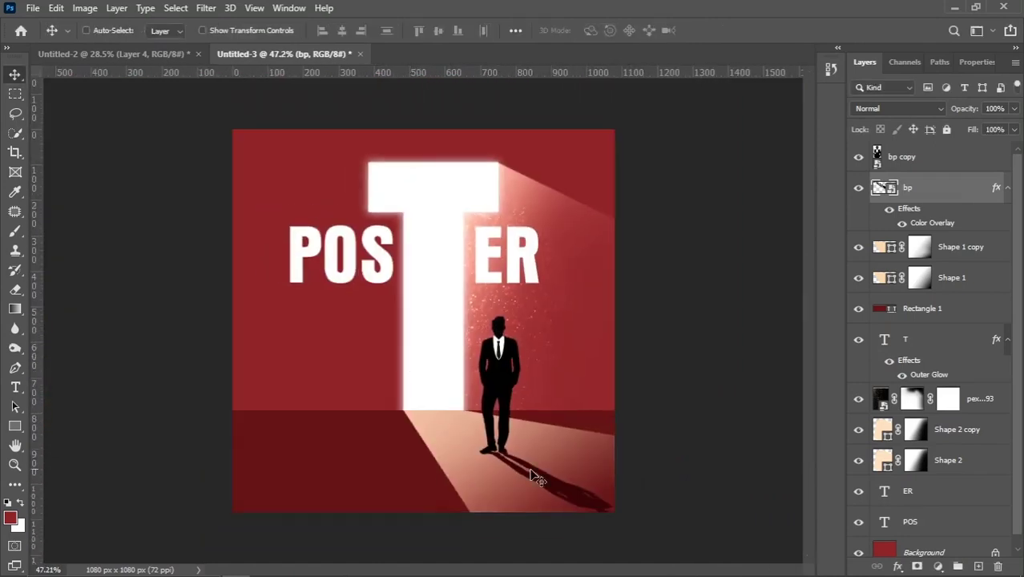
pyautogui.scroll(3, 561, 449)
pyautogui.scroll(-1, 520, 407)
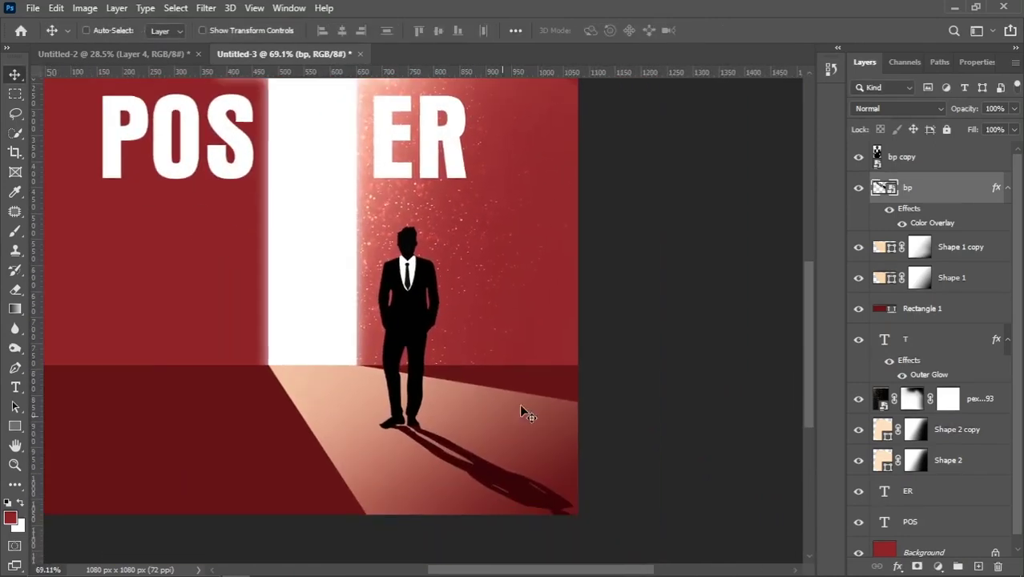
# Step: Add a layer mask to bp and fade the shadow's far end with a gradient
pyautogui.click(917, 566)
pyautogui.moveTo(17, 313); pyautogui.dragTo(76, 309)
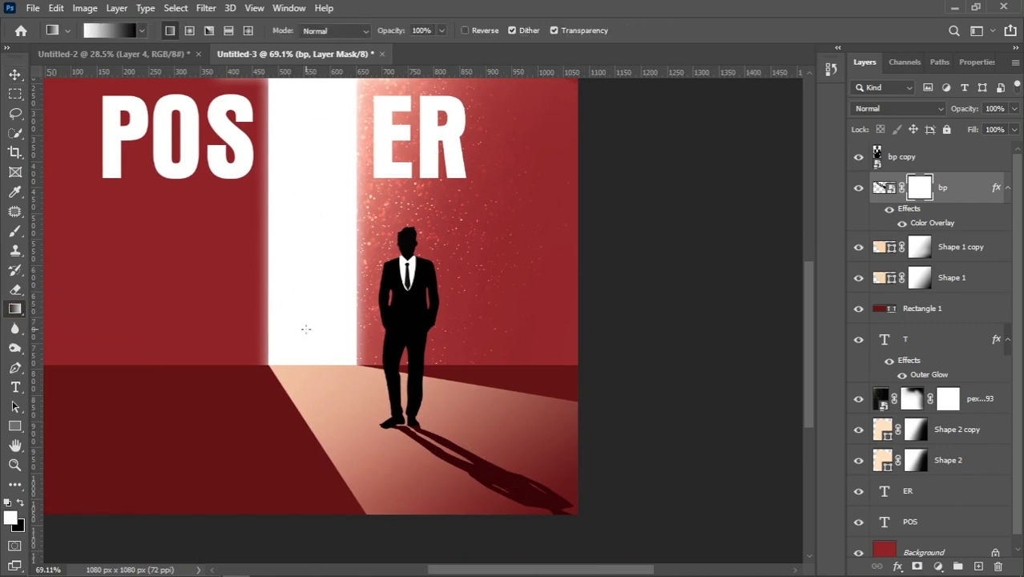
pyautogui.moveTo(305, 328)
pyautogui.mouseDown()
pyautogui.moveTo(466, 466)
pyautogui.moveTo(571, 525)
pyautogui.mouseUp()
pyautogui.hotkey('ctrl', 'z')
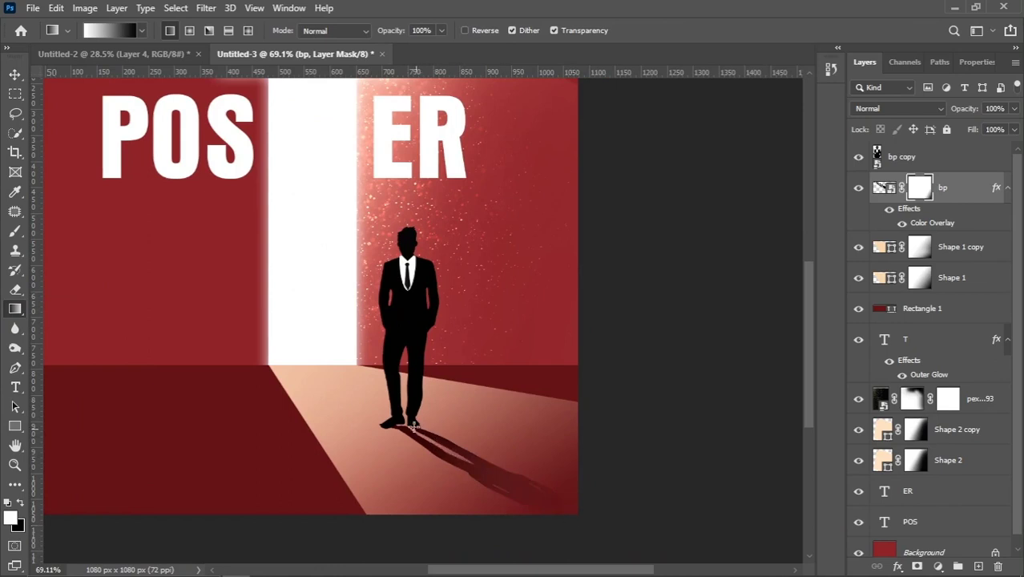
pyautogui.moveTo(419, 443); pyautogui.dragTo(623, 539)
# Step: Set the shadow layer's opacity to 75% and fit the whole poster in view
pyautogui.write('75')
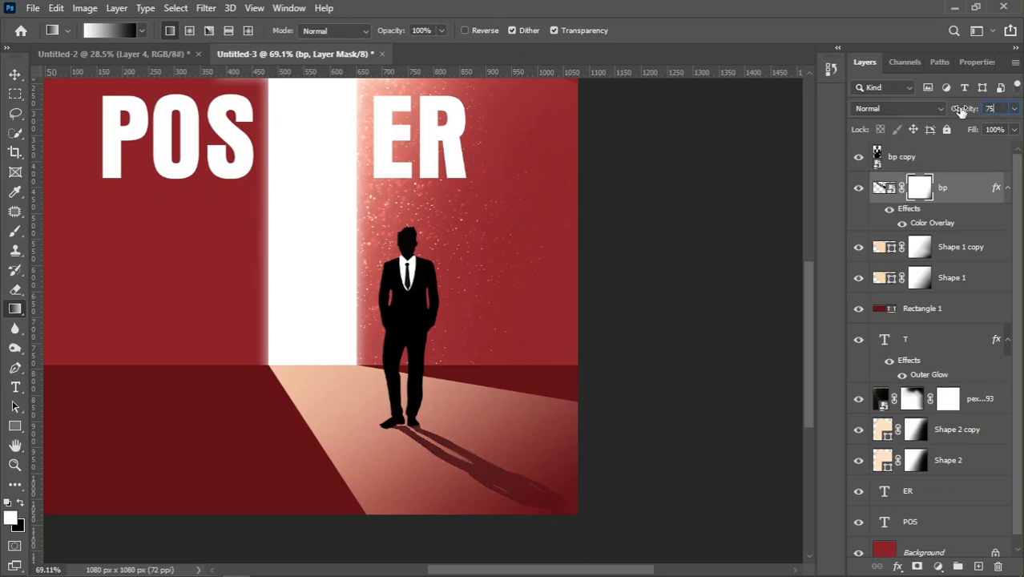
pyautogui.click(15, 74)
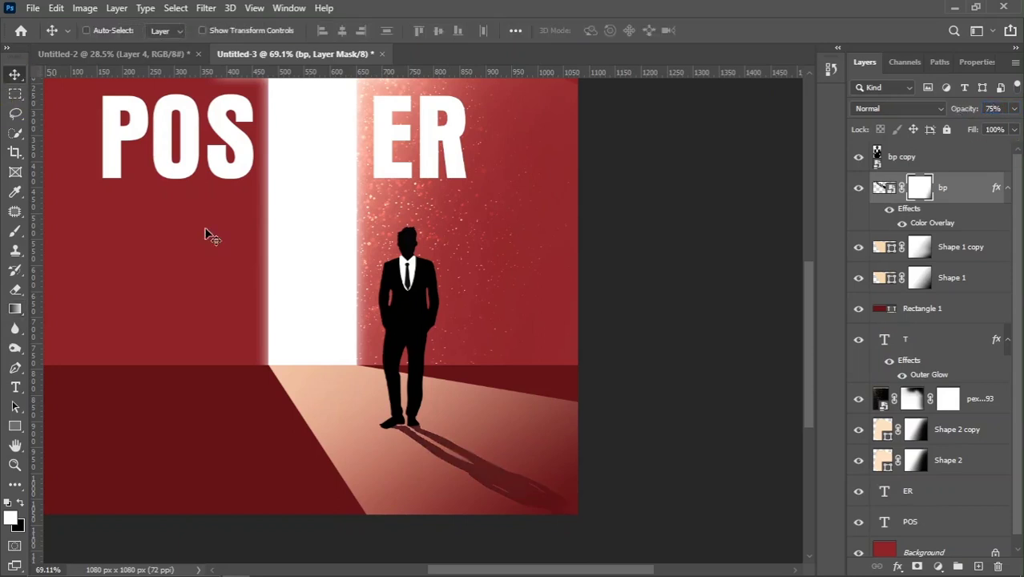
pyautogui.hotkey('ctrl', '0')
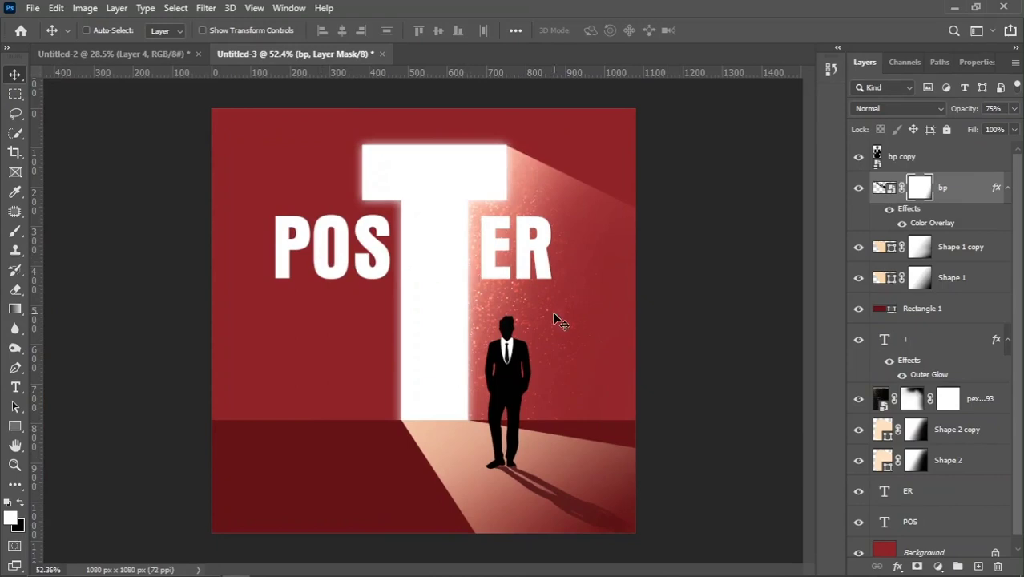
pyautogui.hotkey('ctrl', '+')
pyautogui.hotkey('ctrl', '0')
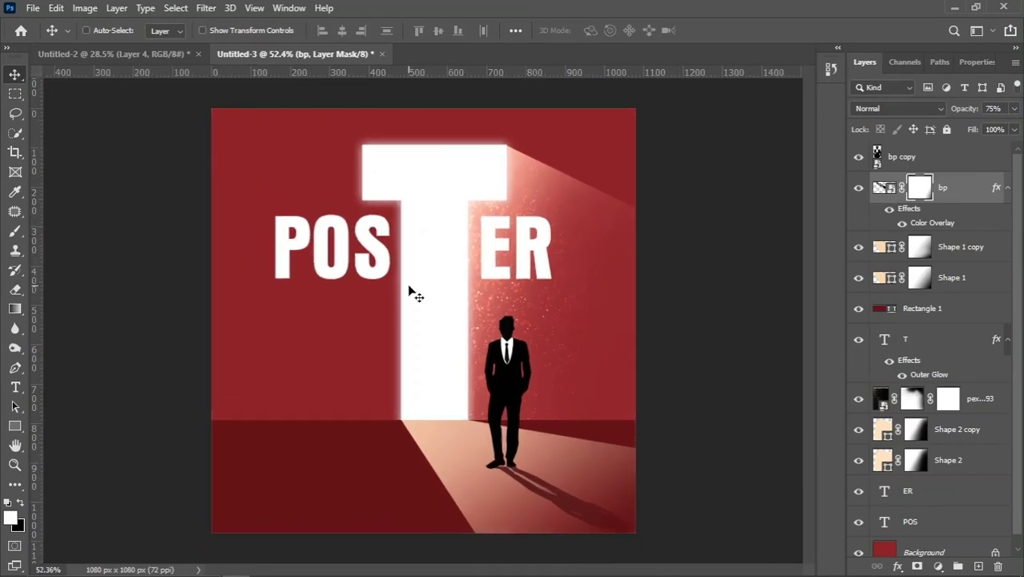